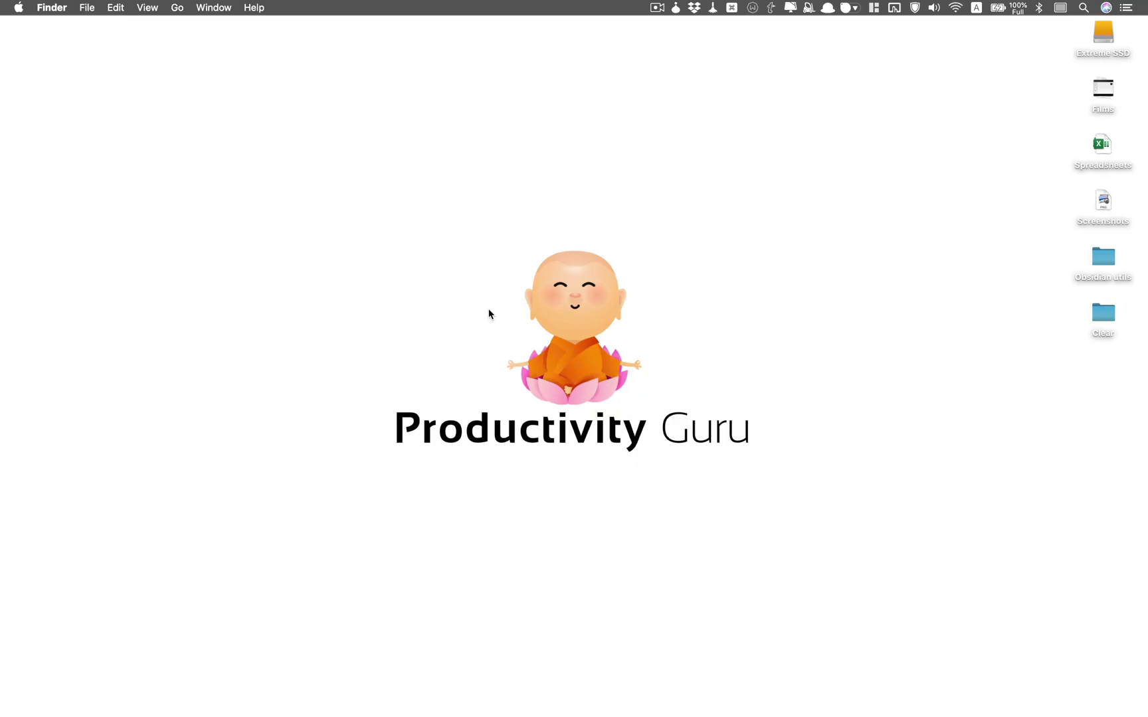
Scroll through the iframe Examples note and pan the embedded Mumbai map.
key(ctrl+Right)
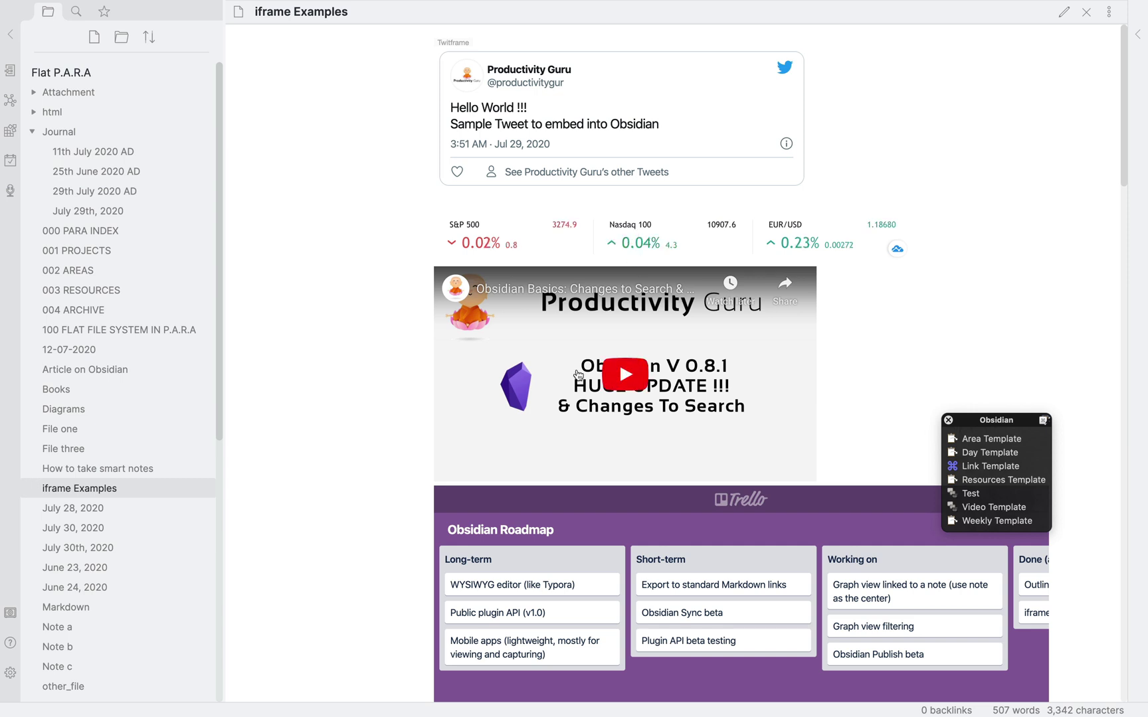
scroll(640, 380, down, 2)
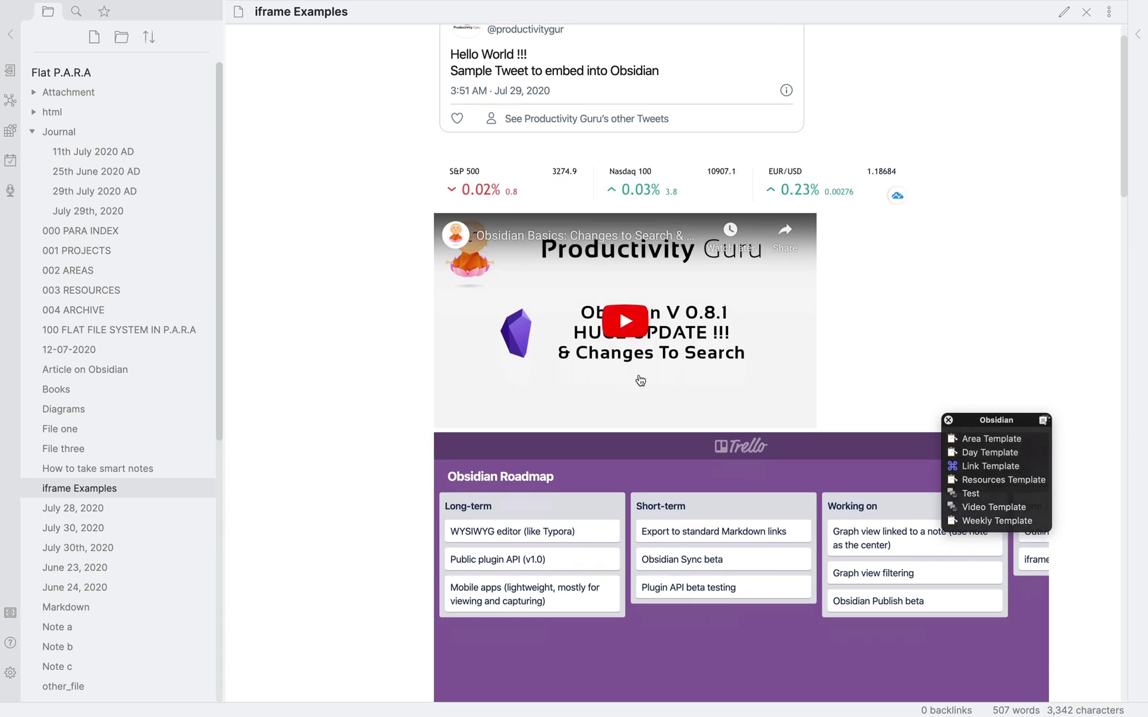
scroll(641, 380, down, 10)
scroll(748, 334, right, 2)
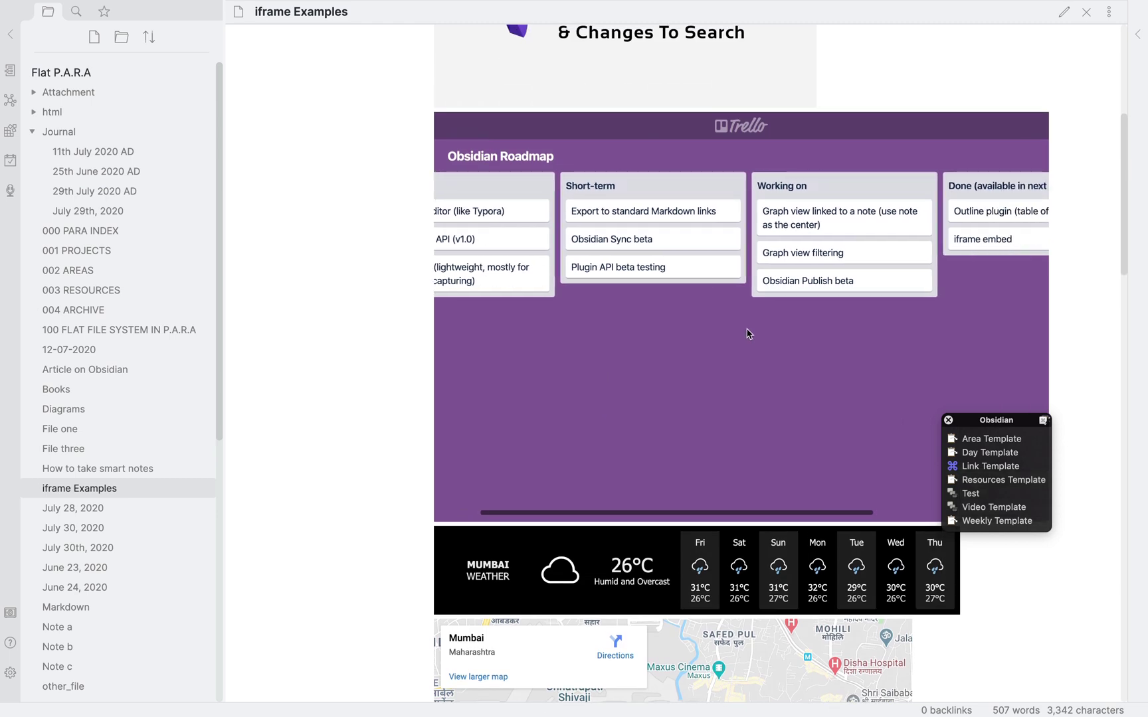
scroll(749, 333, right, 8)
scroll(689, 326, left, 8)
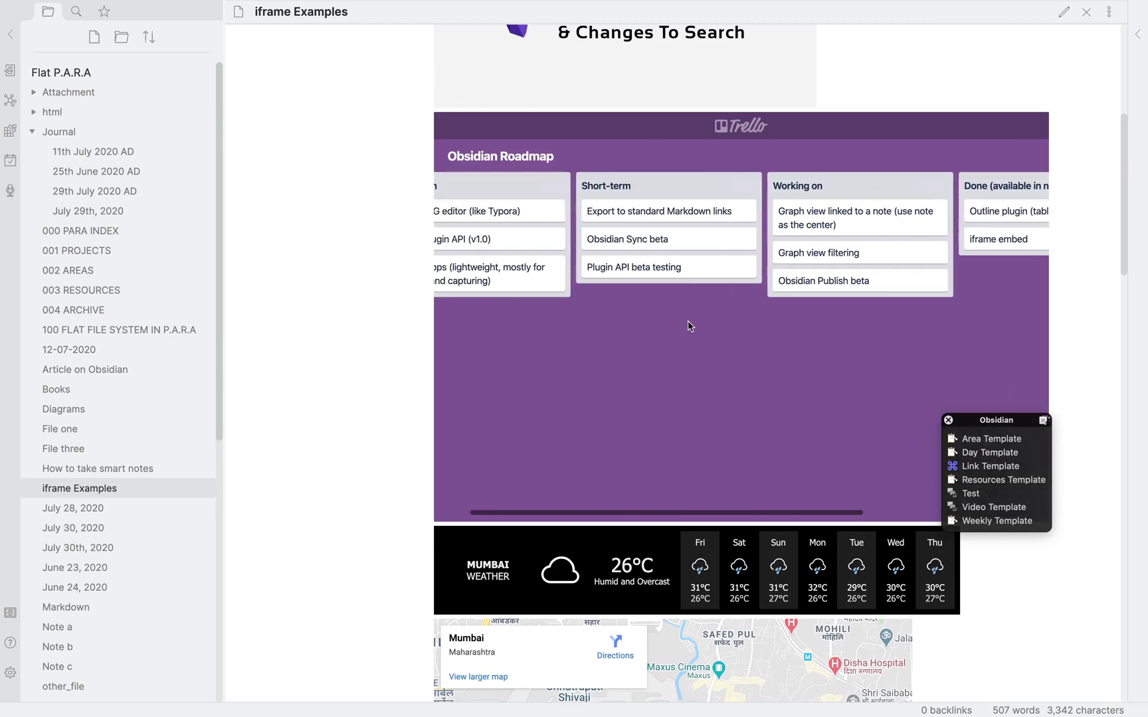
scroll(689, 325, left, 2)
scroll(687, 325, down, 8)
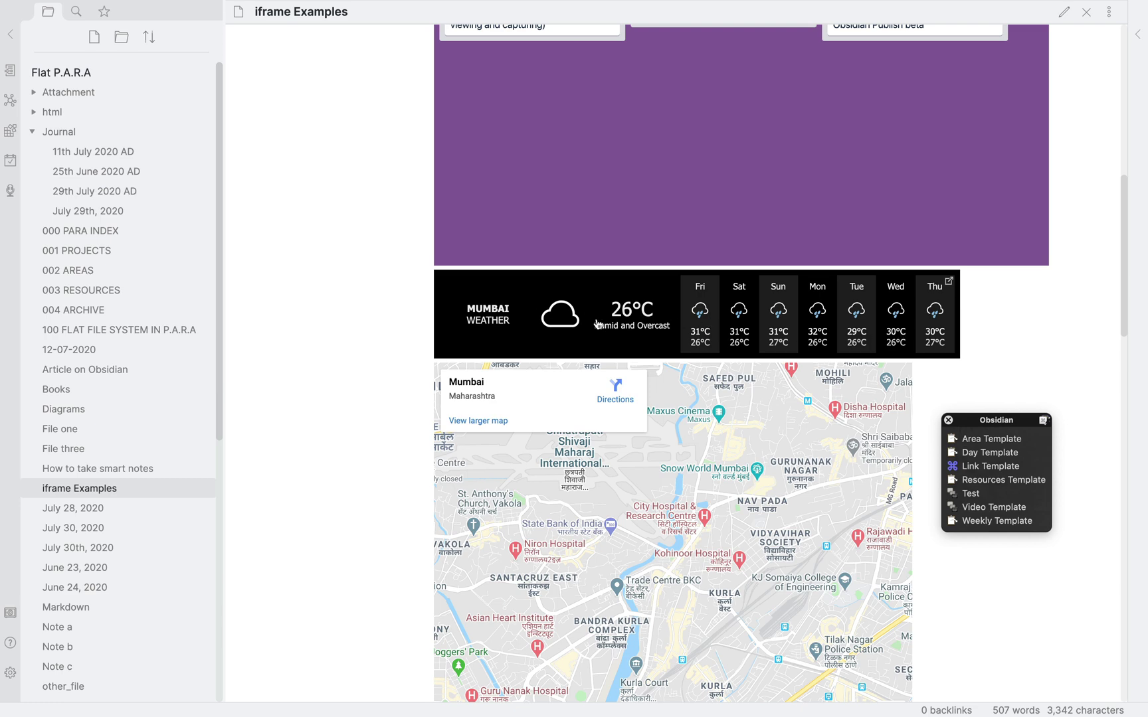
scroll(597, 323, down, 5)
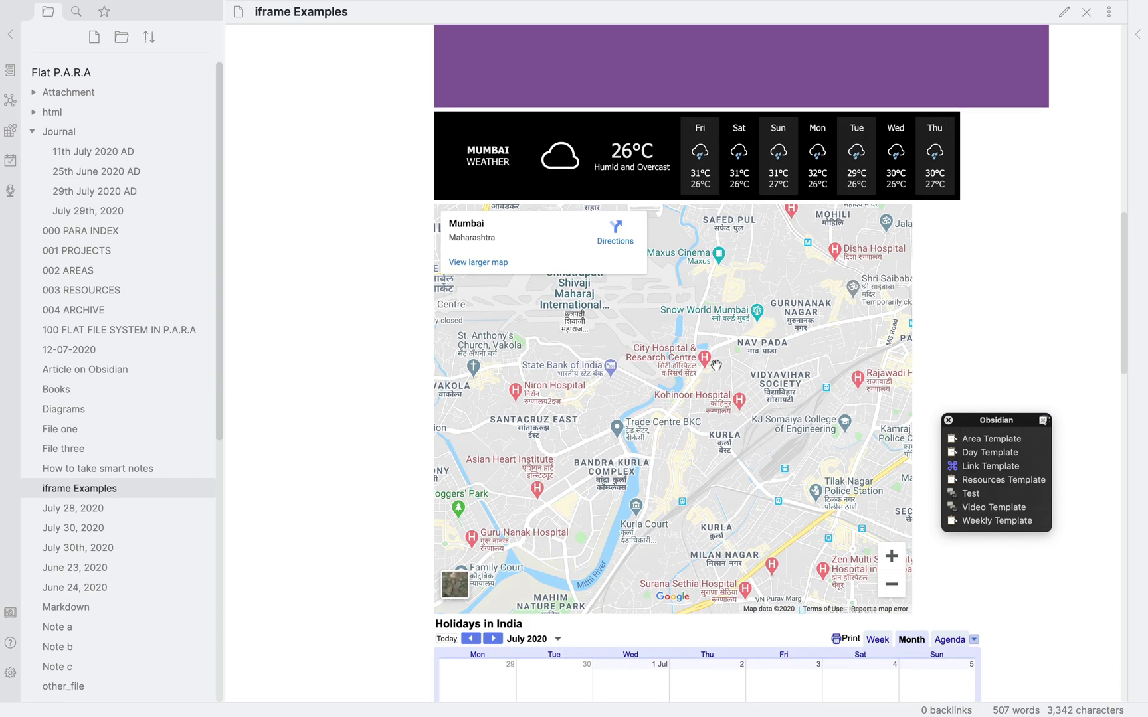
drag(715, 365, 717, 296)
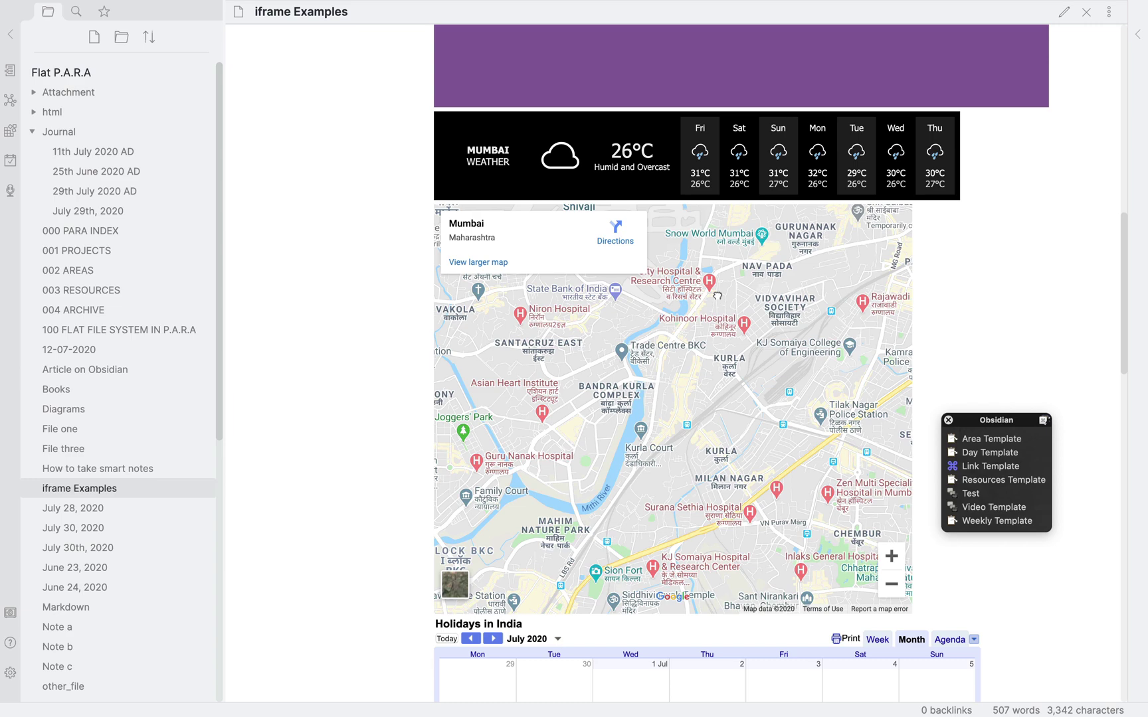
scroll(716, 454, down, 10)
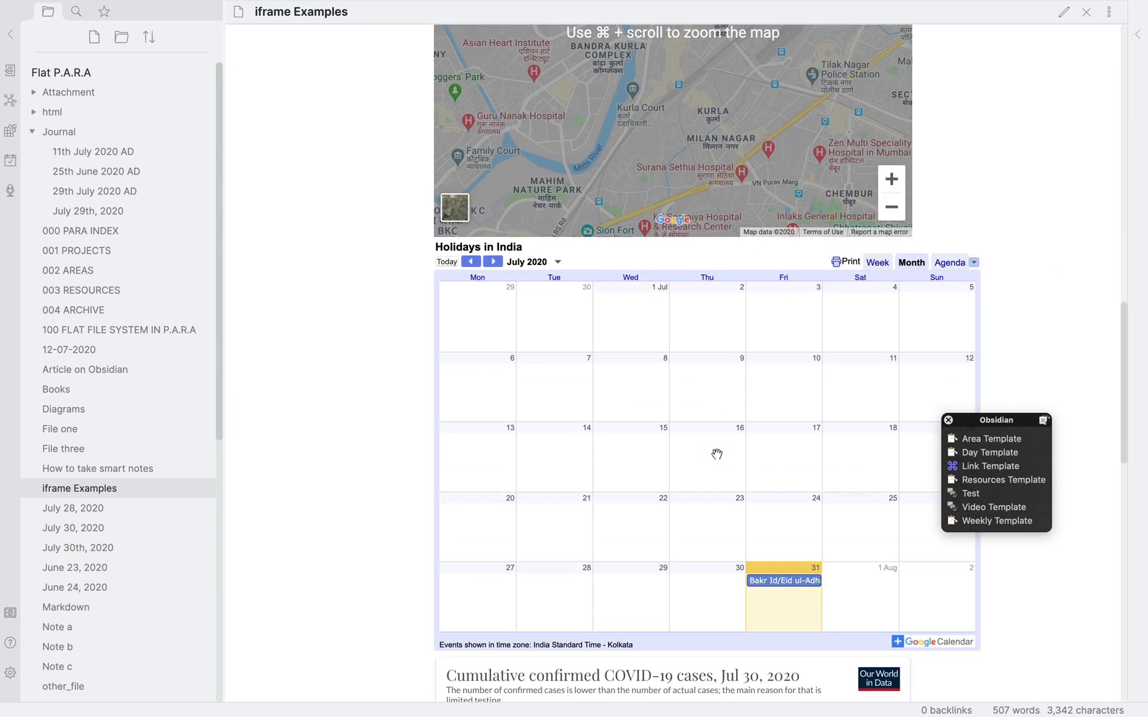
scroll(709, 477, down, 3)
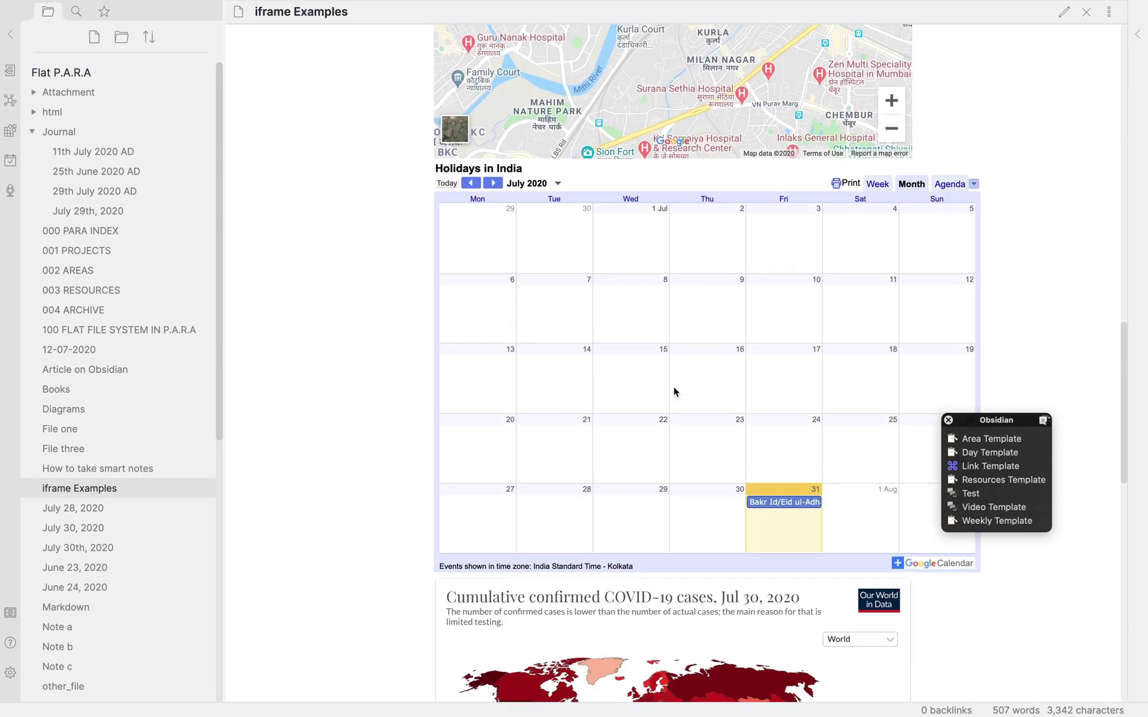
scroll(674, 392, down, 14)
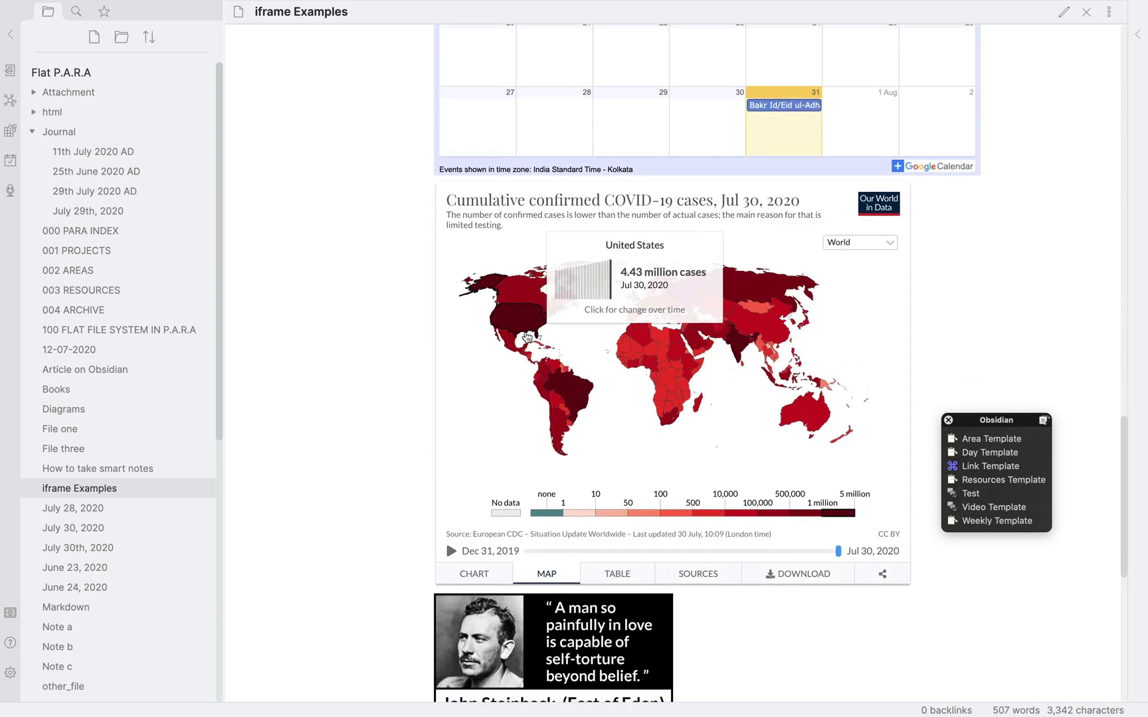
Switch the COVID widget from the world map to the cumulative cases line chart.
click(611, 573)
click(474, 573)
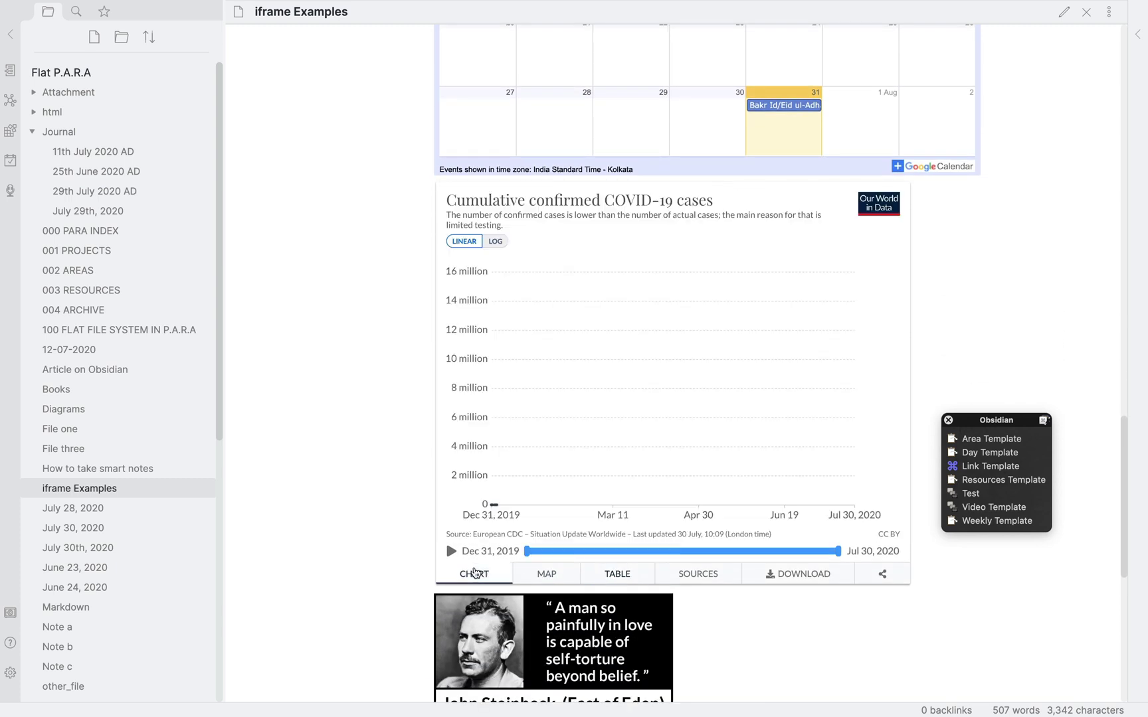
scroll(668, 546, down, 5)
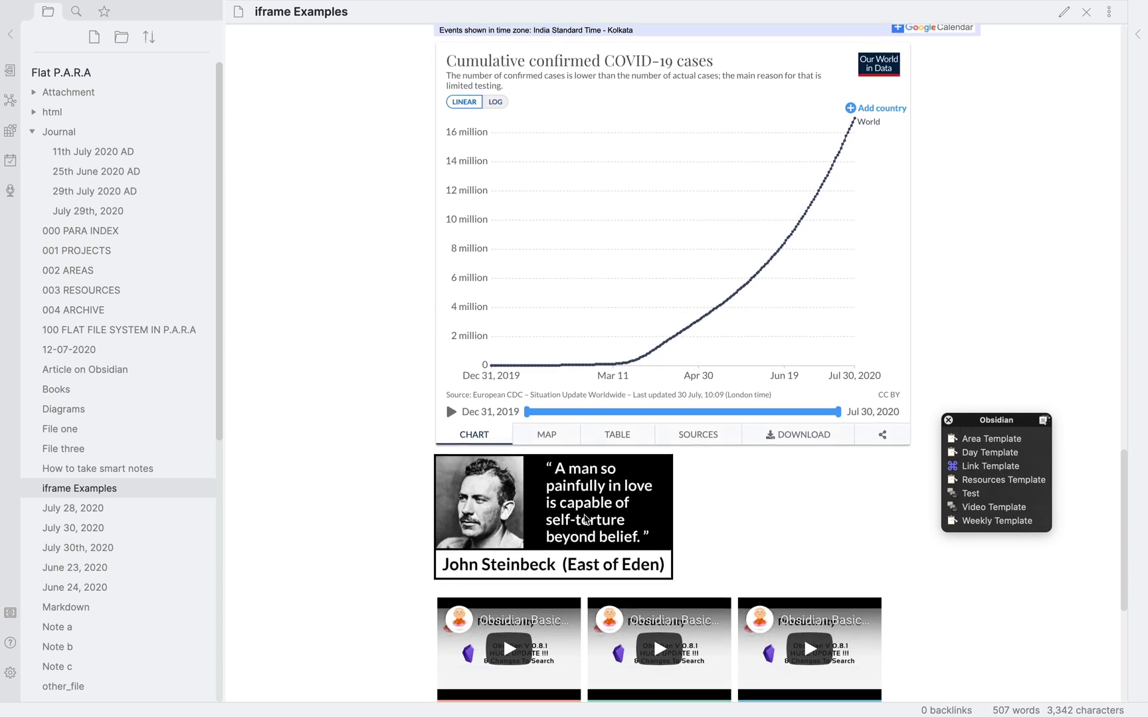
scroll(585, 519, down, 5)
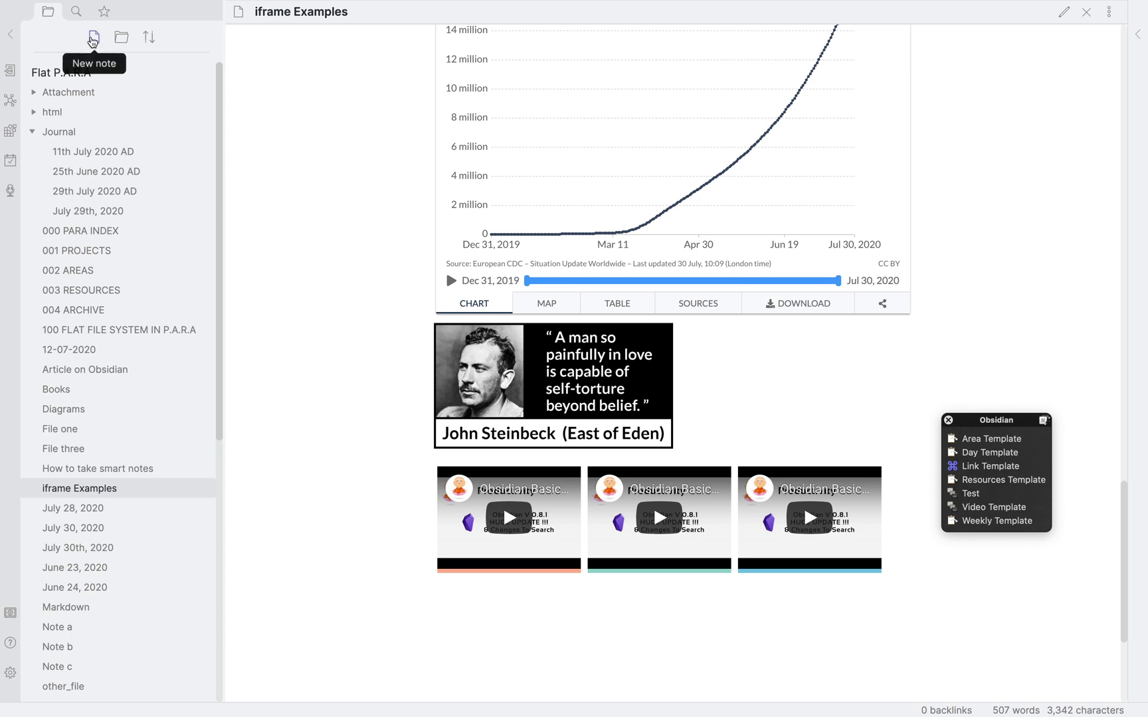
Create a new note named iframe, shown in side-by-side edit and preview panes.
click(93, 38)
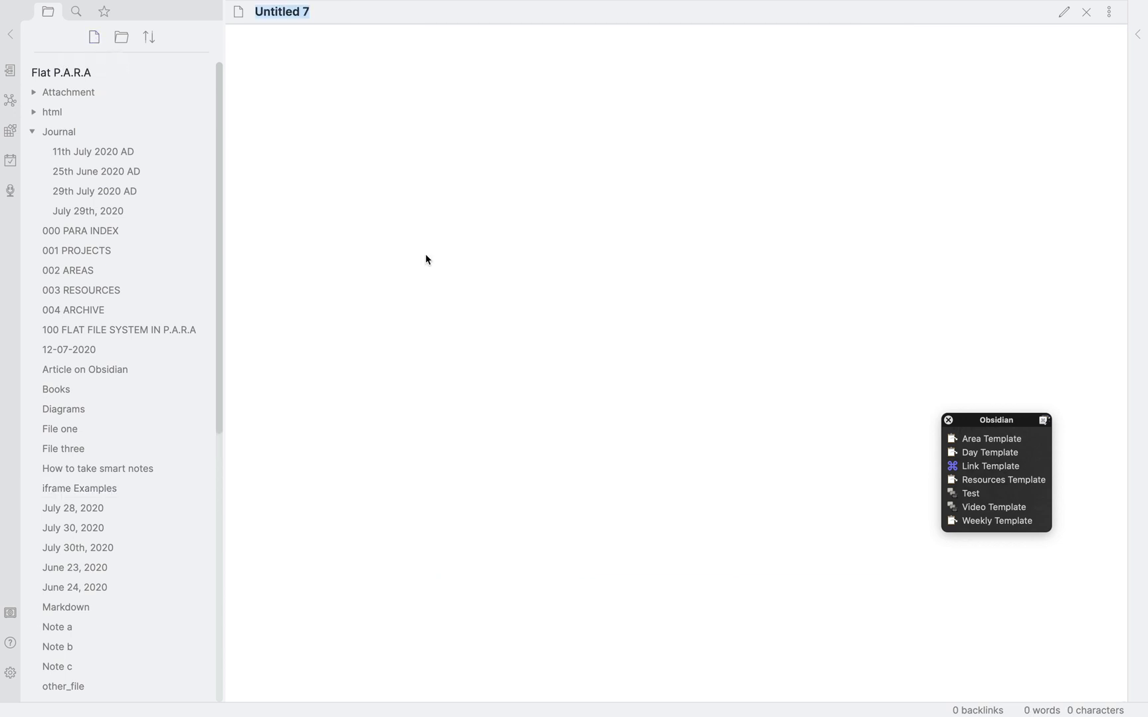
text(iframe)
click(1063, 22)
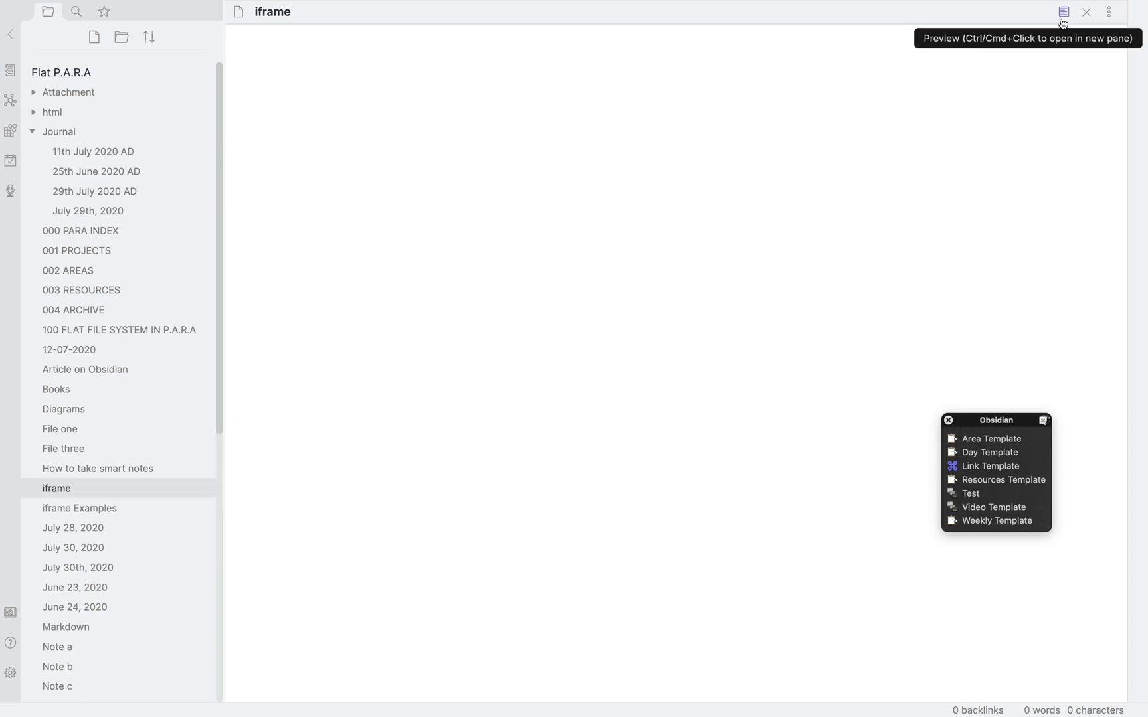
super+click(1063, 23)
Write an empty <iframe src=""></iframe> tag in the note.
click(316, 93)
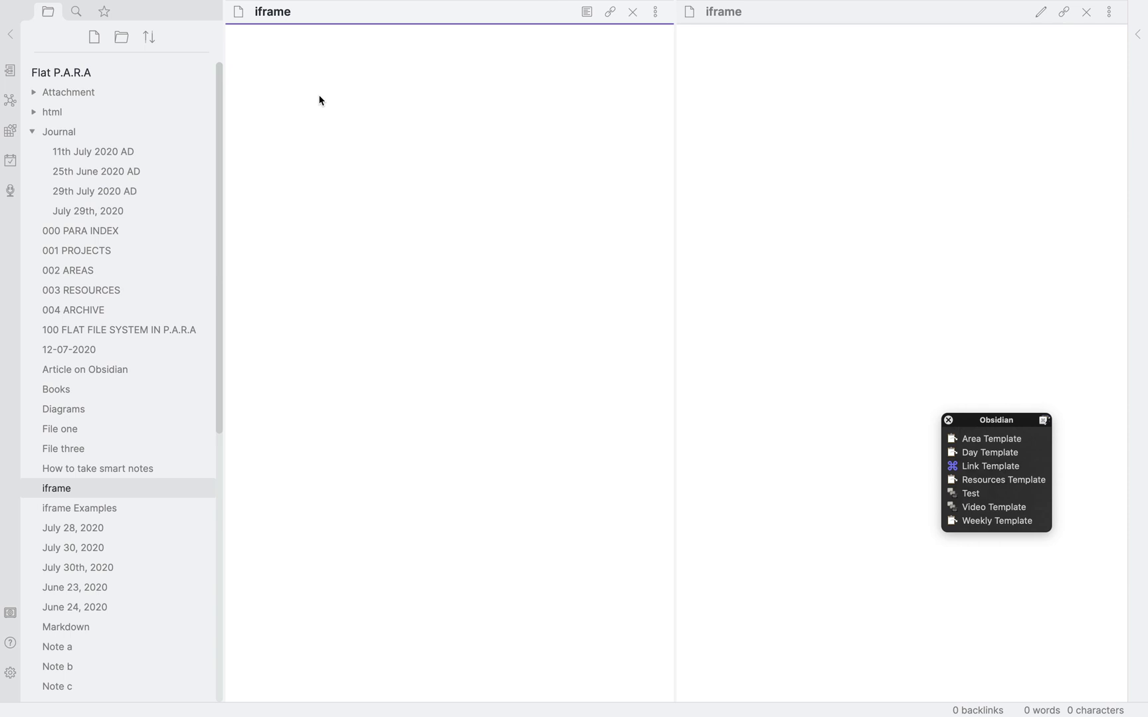
text(<ifra)
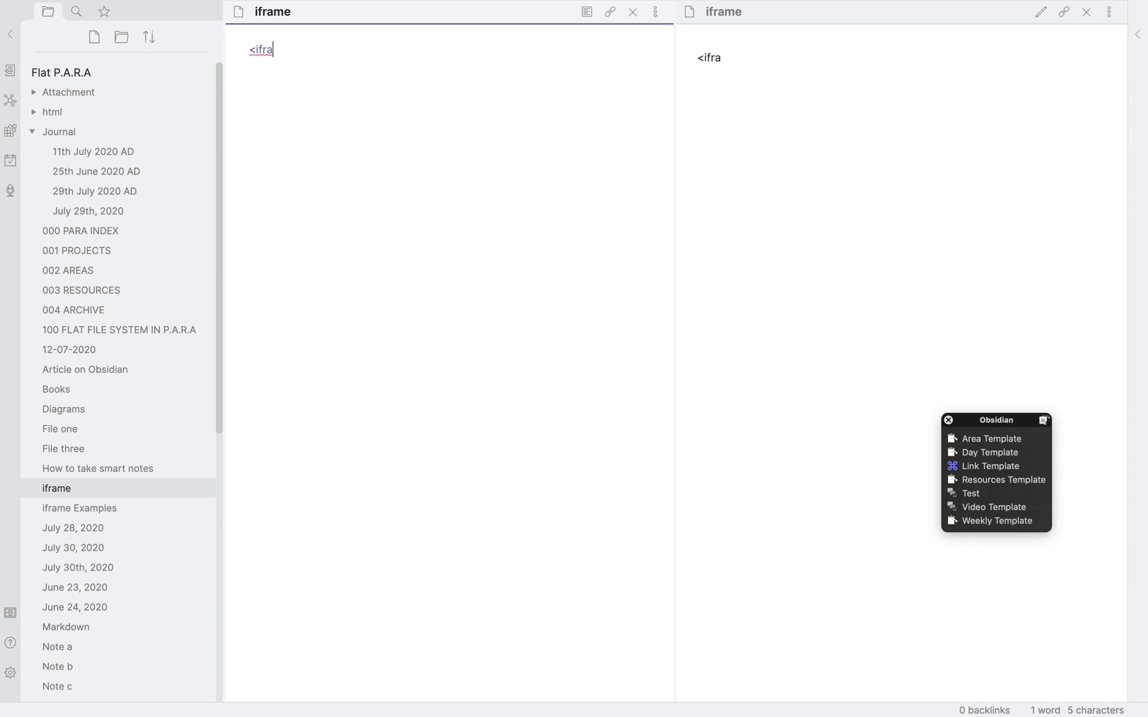
text(me>)
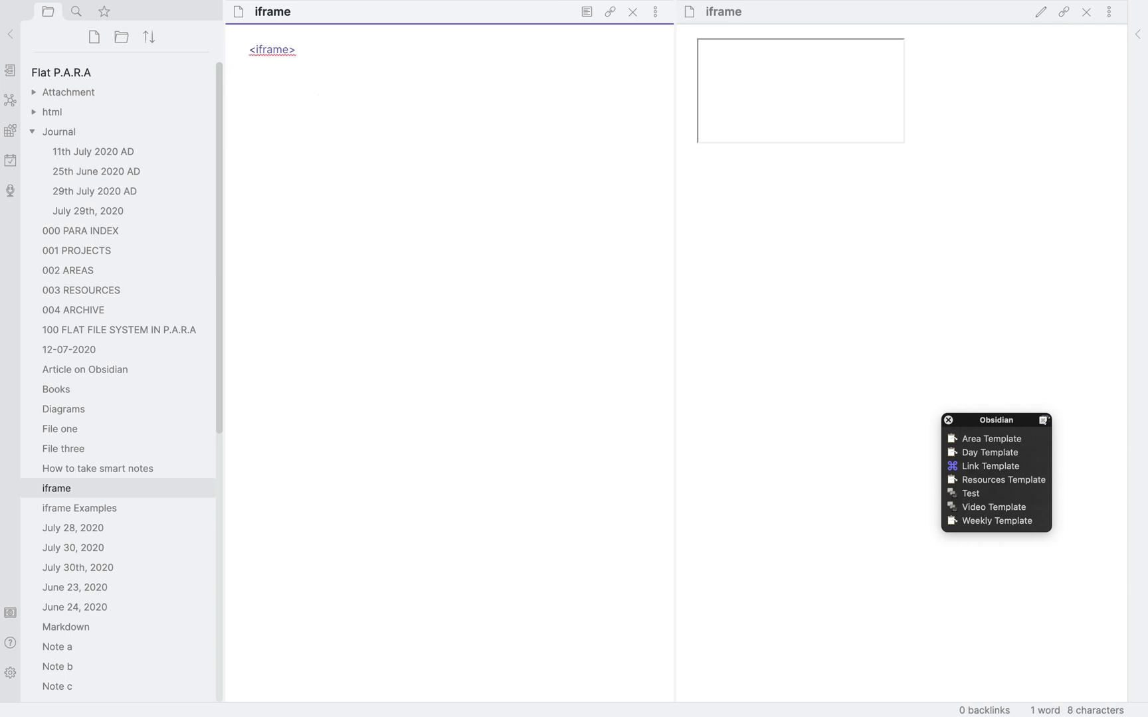
text(</iframe>)
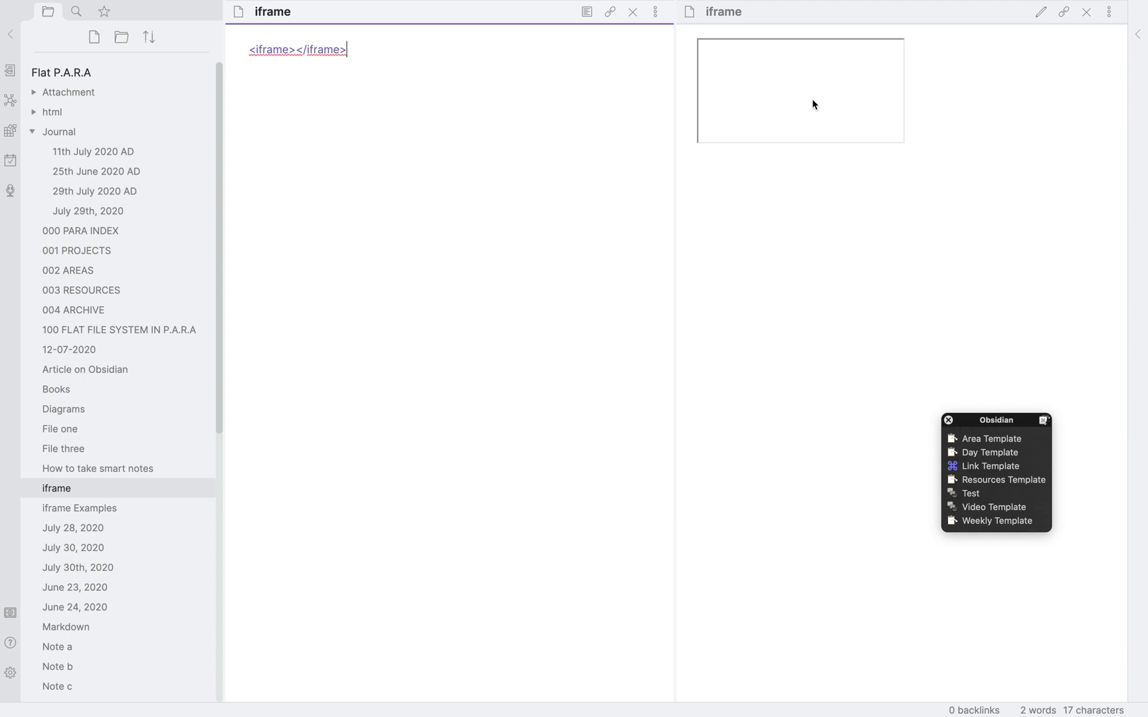
click(294, 54)
text(src=)
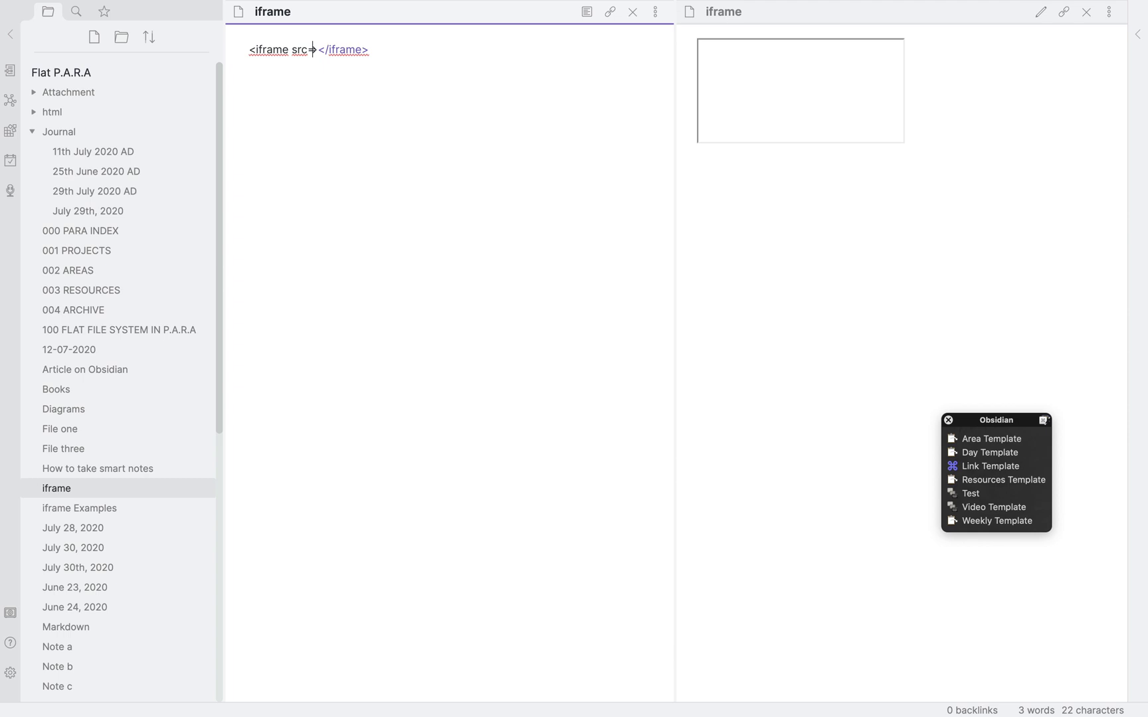
text(")
key(ctrl+Right)
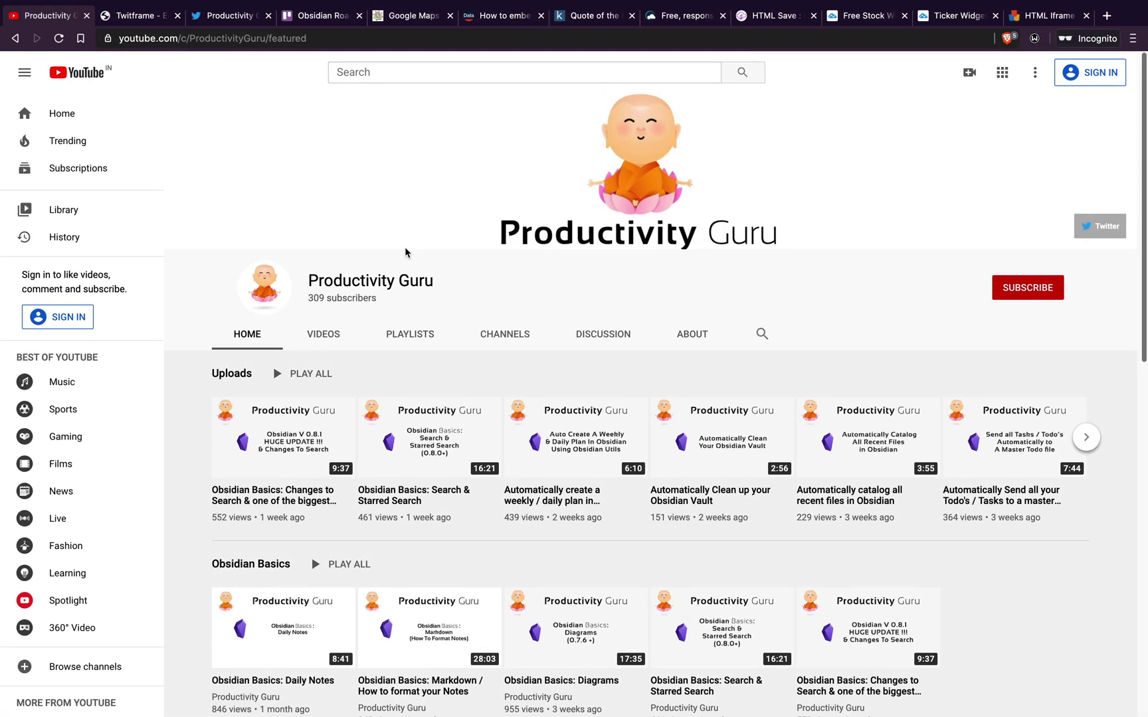
Copy the YouTube embed code for the Obsidian Basics: Daily Notes video from the channel's playlist.
click(404, 334)
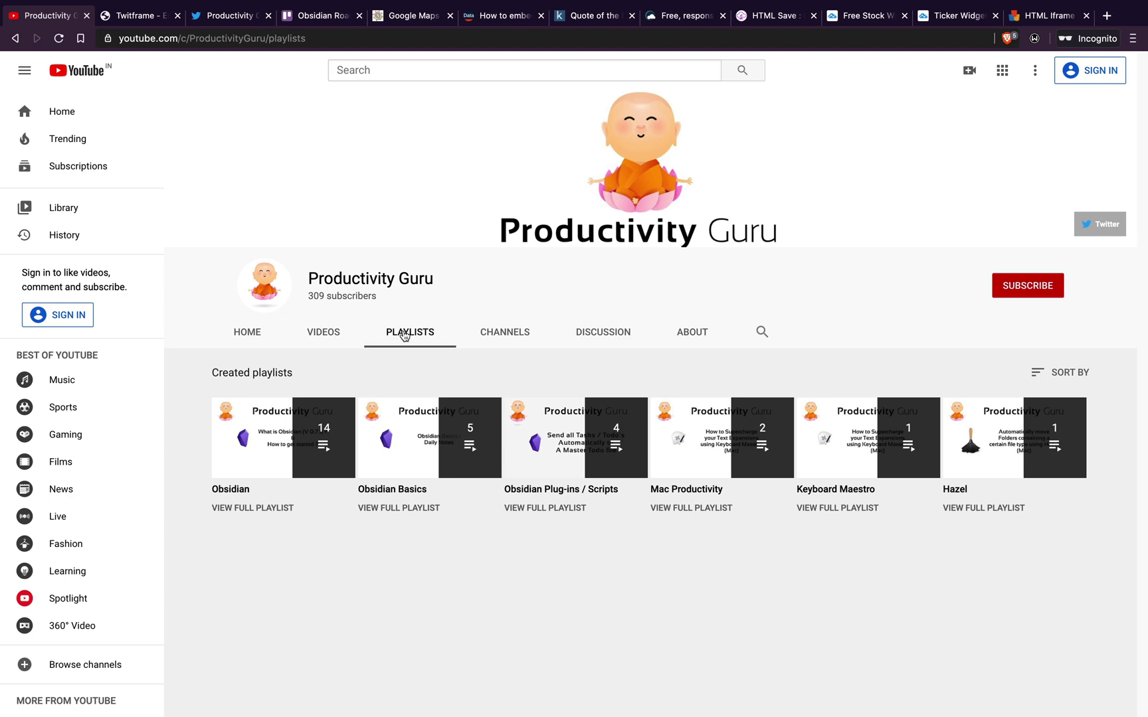
click(402, 492)
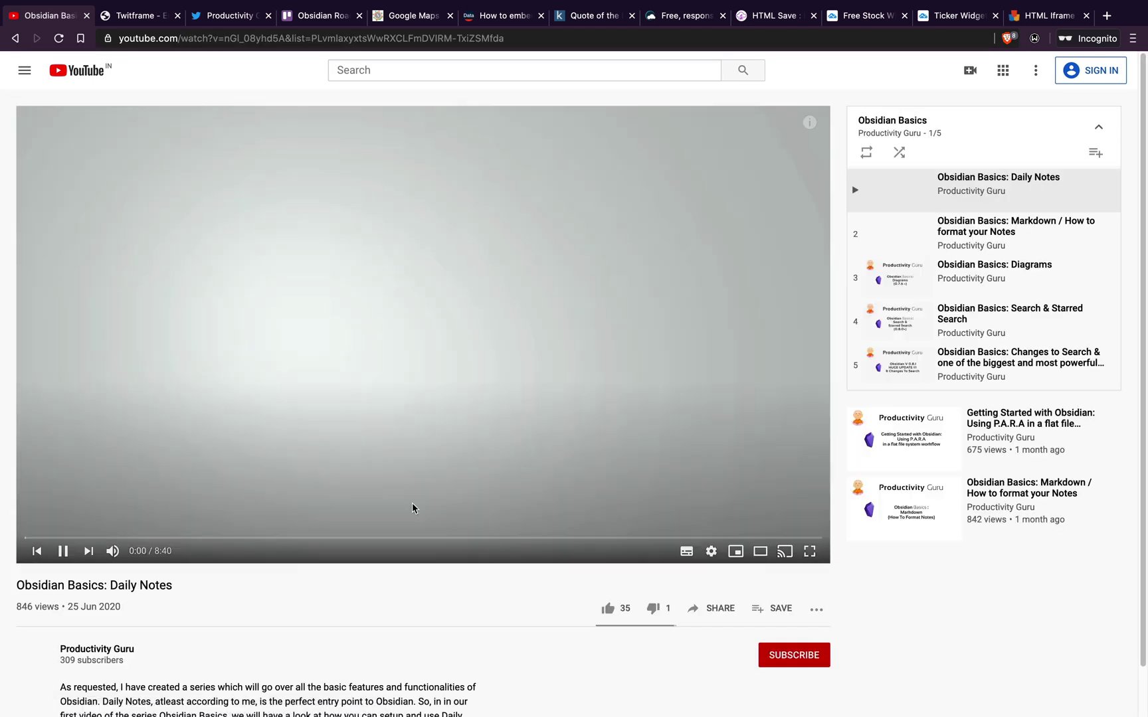
click(407, 398)
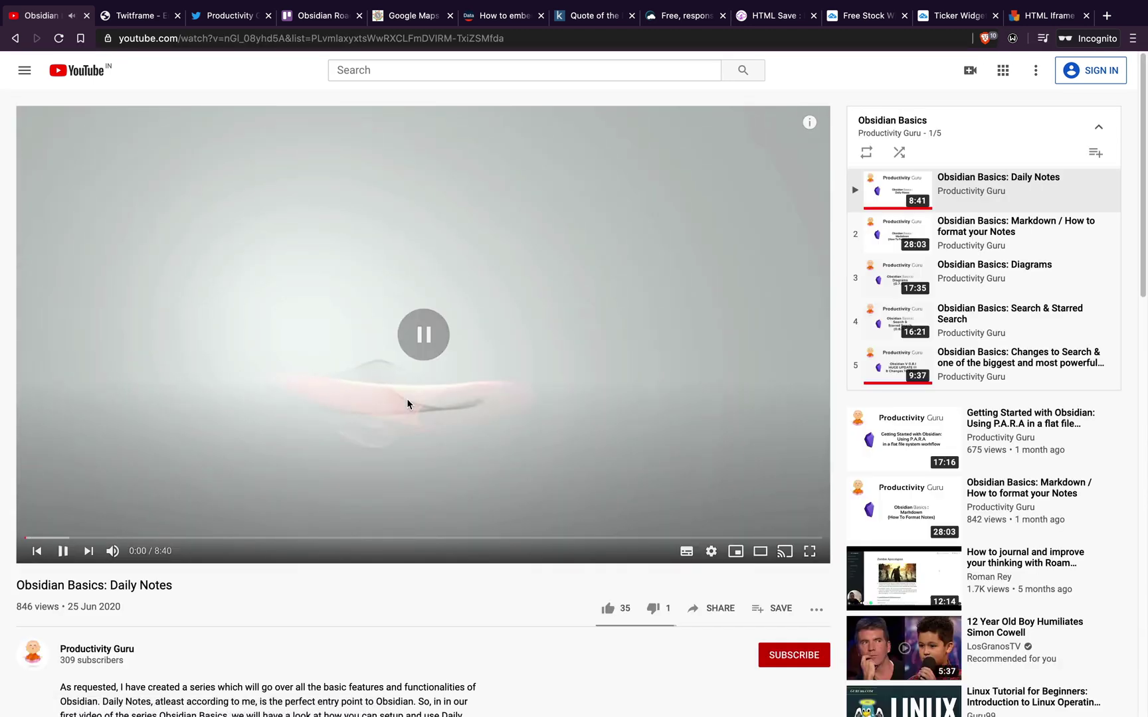
click(688, 616)
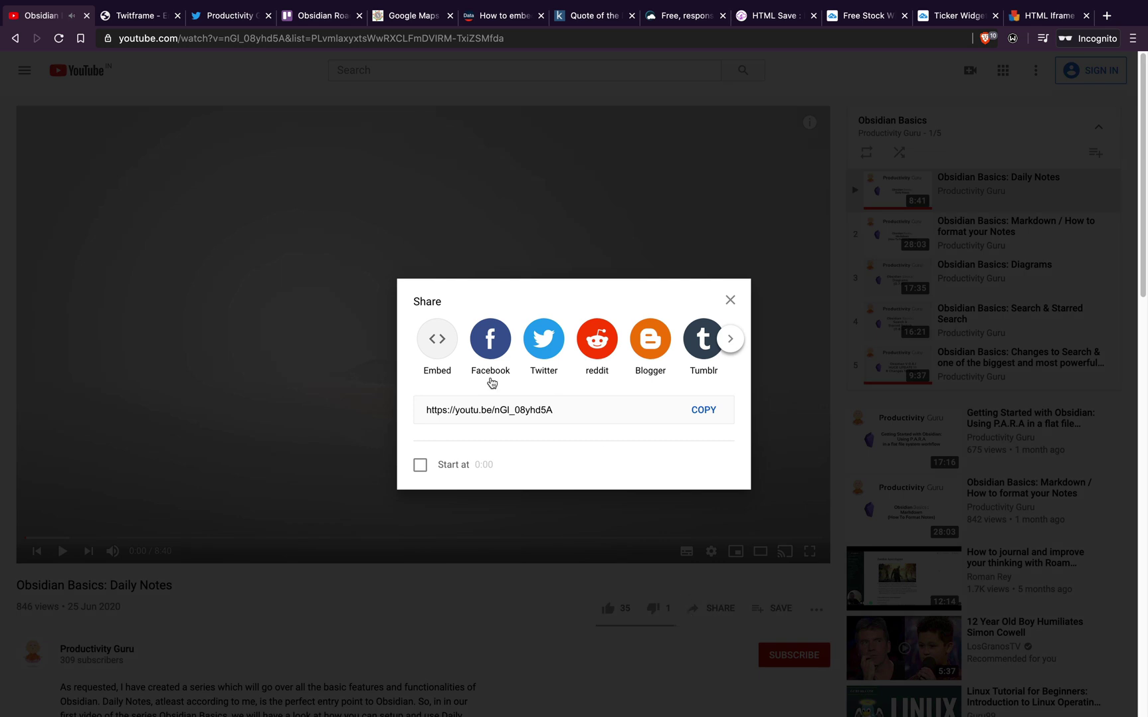
click(444, 354)
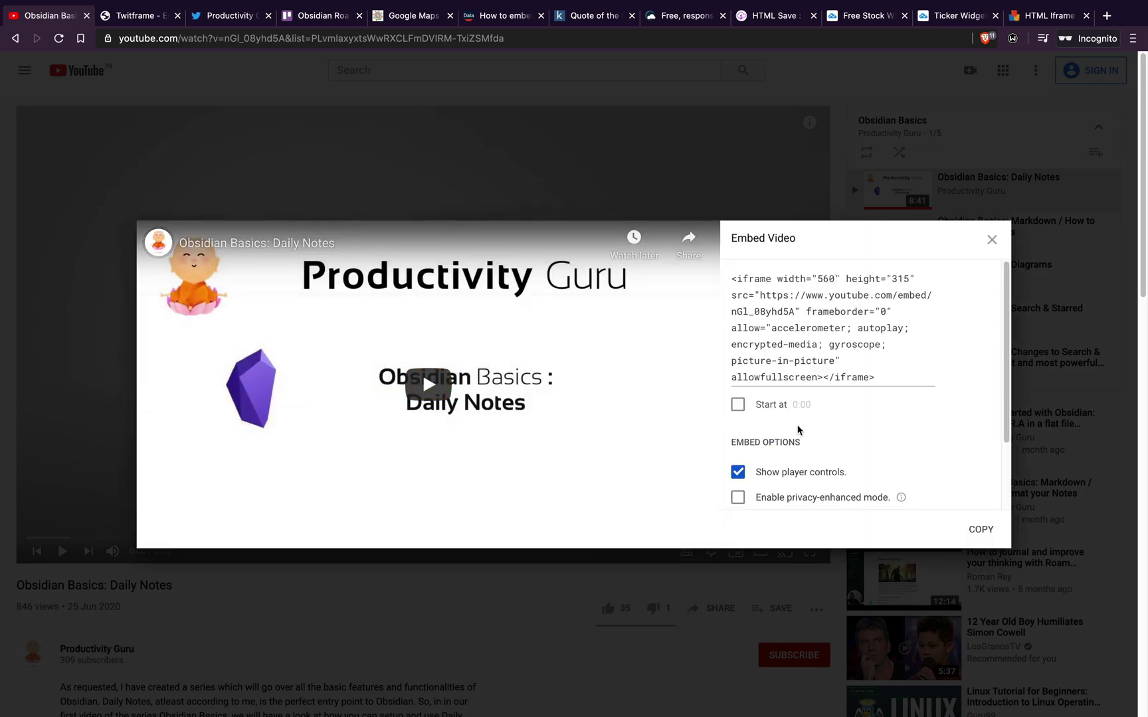
click(978, 529)
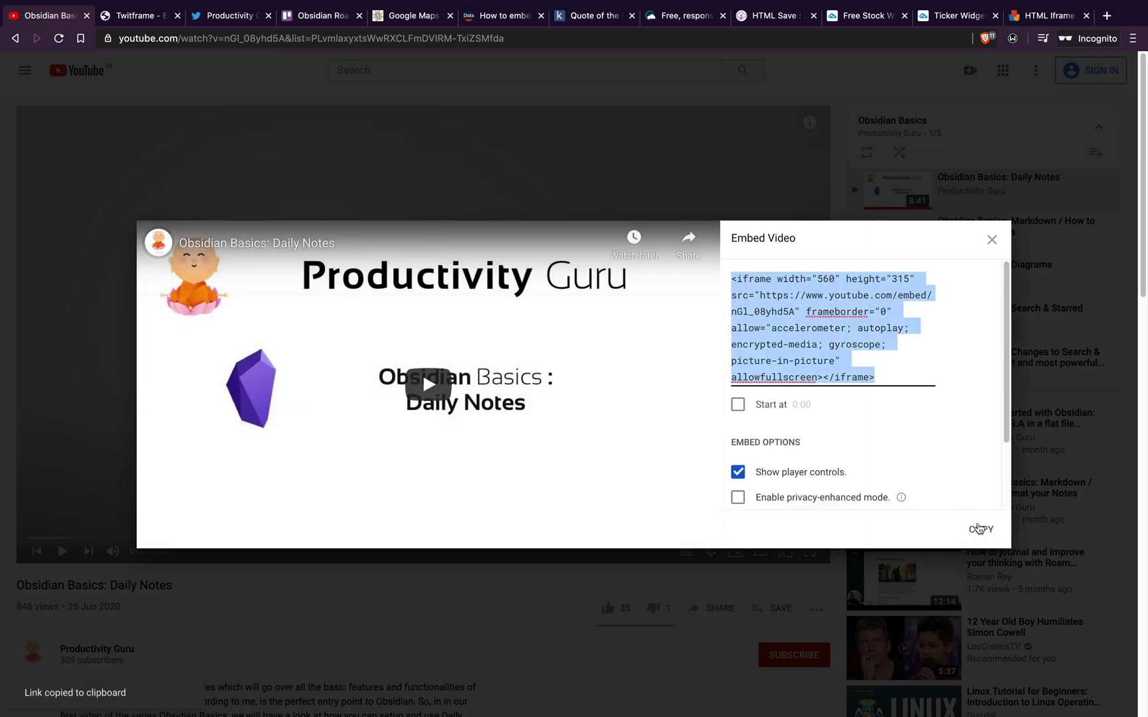
key(ctrl+Left)
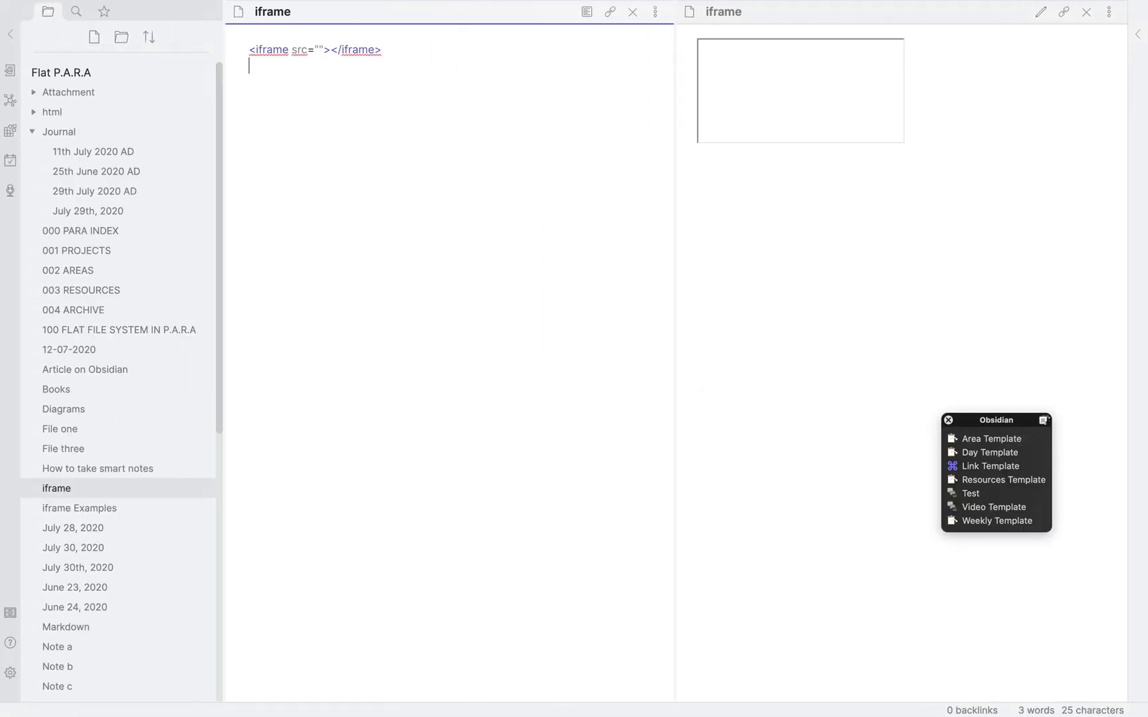
Paste the Daily Notes embed code on a new line below the empty iframe tag.
key(Return)
key(Return)
key(super+v)
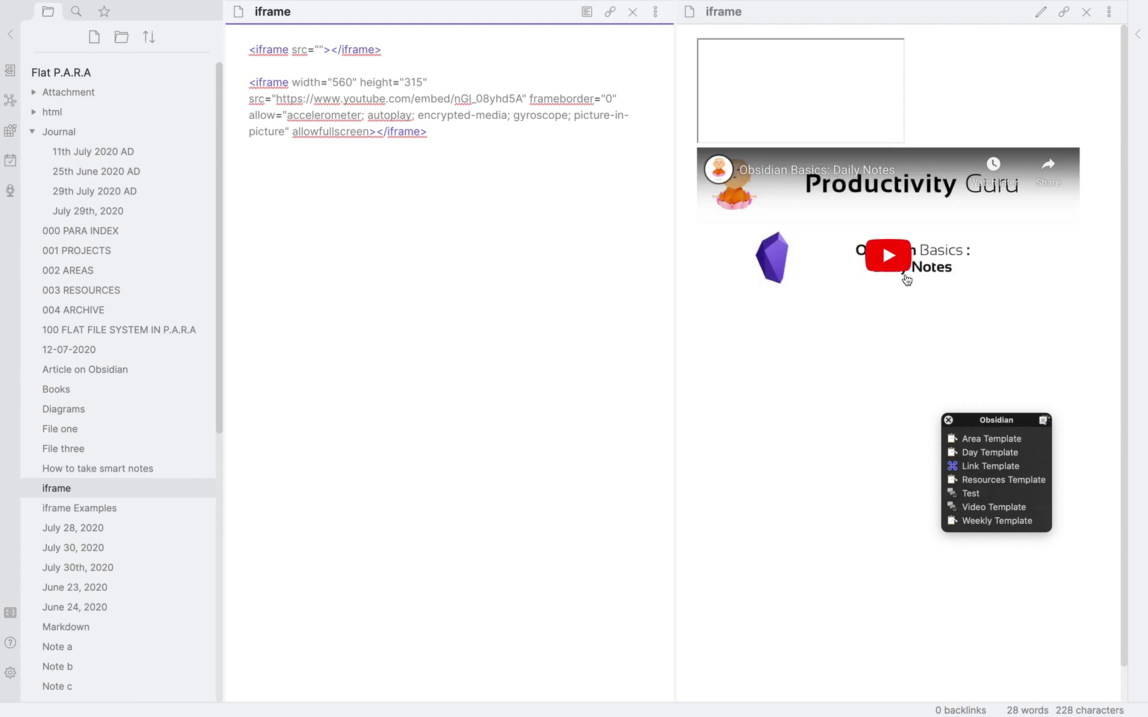
key(ctrl+Right)
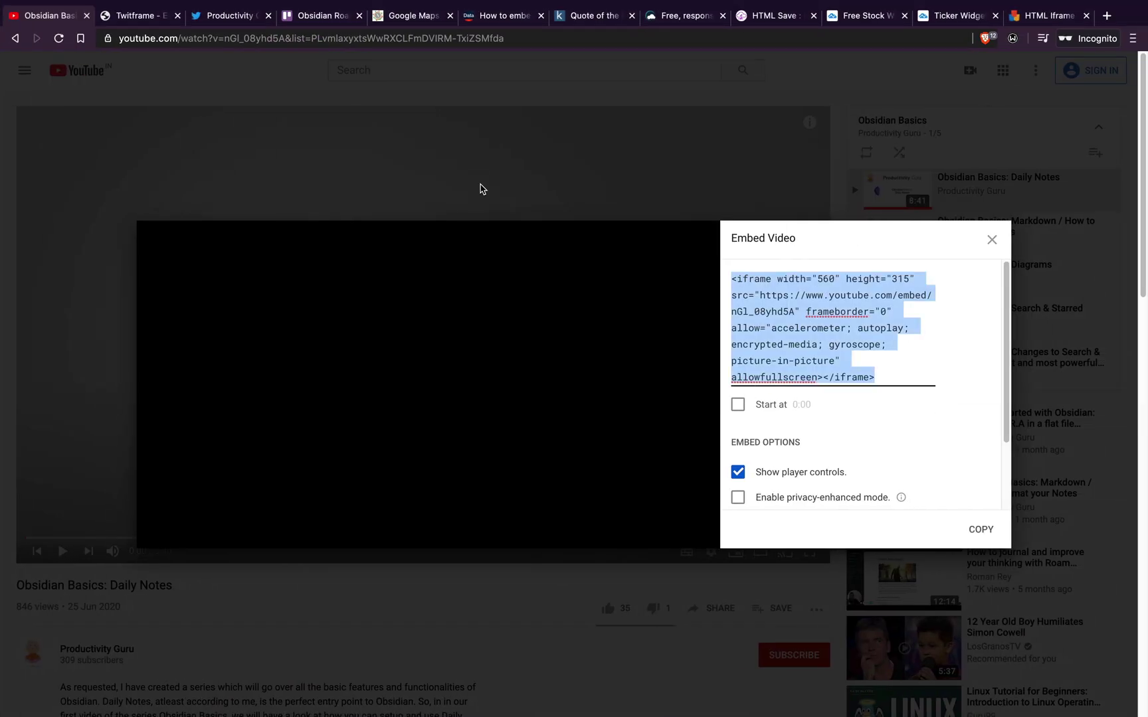
Copy Twitframe's example iframe code and paste it on a new line in the note.
click(140, 15)
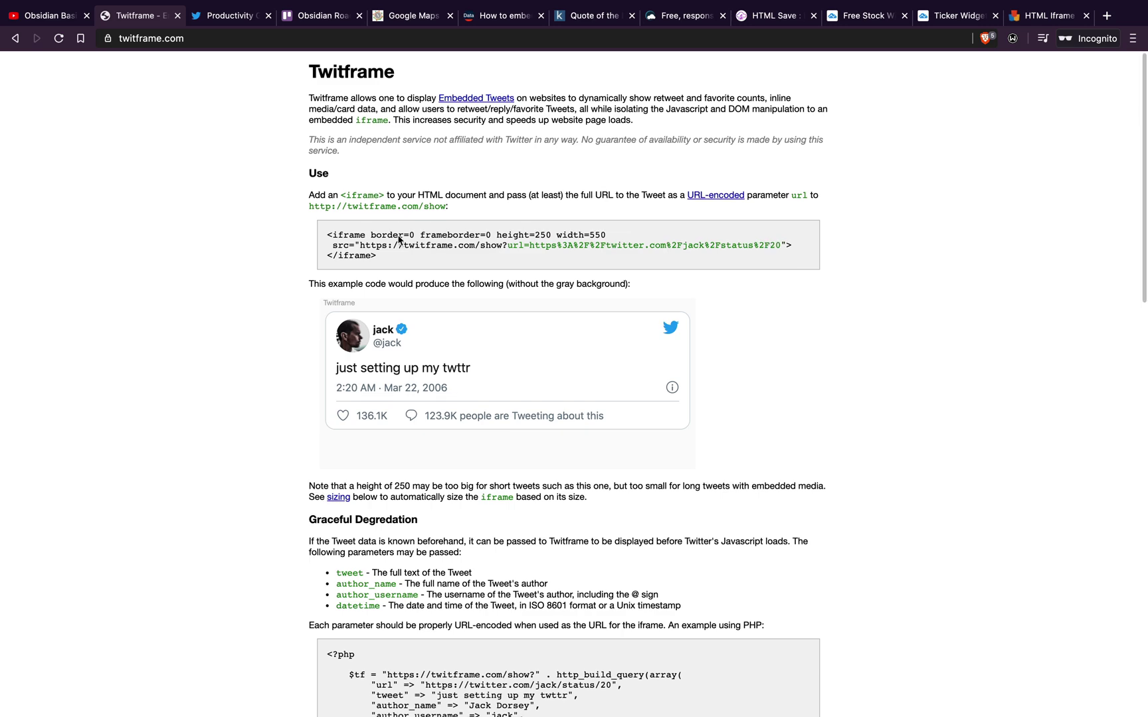
drag(376, 256, 326, 238)
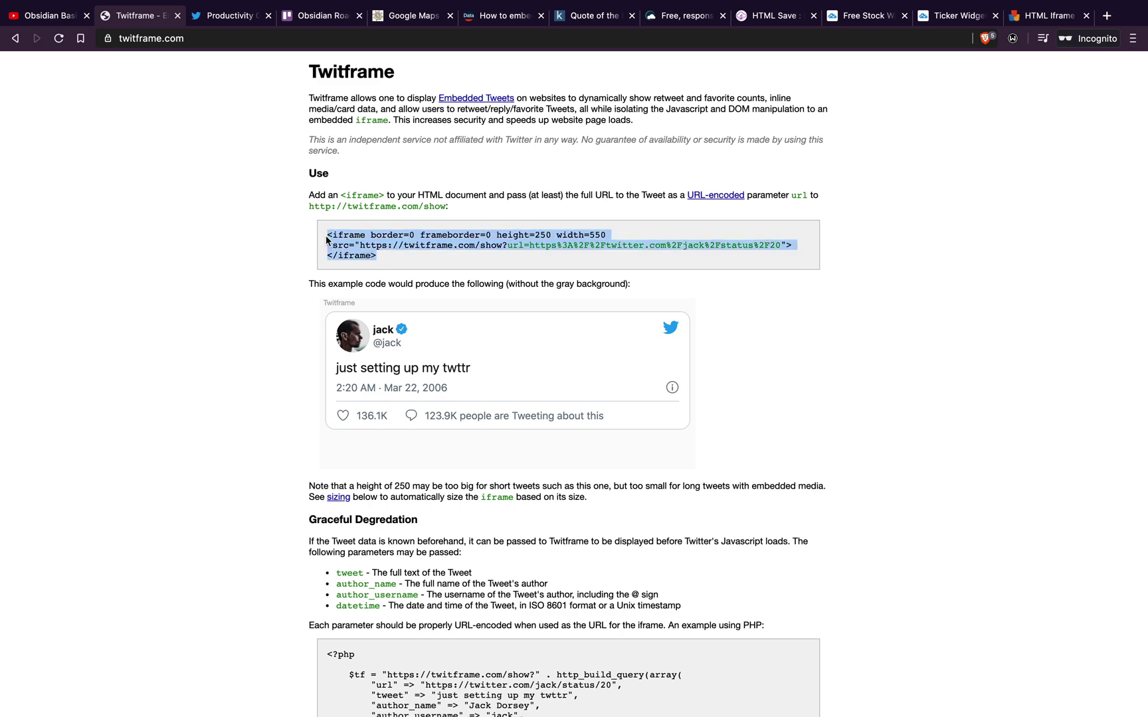
key(ctrl+Left)
key(Return)
key(Return)
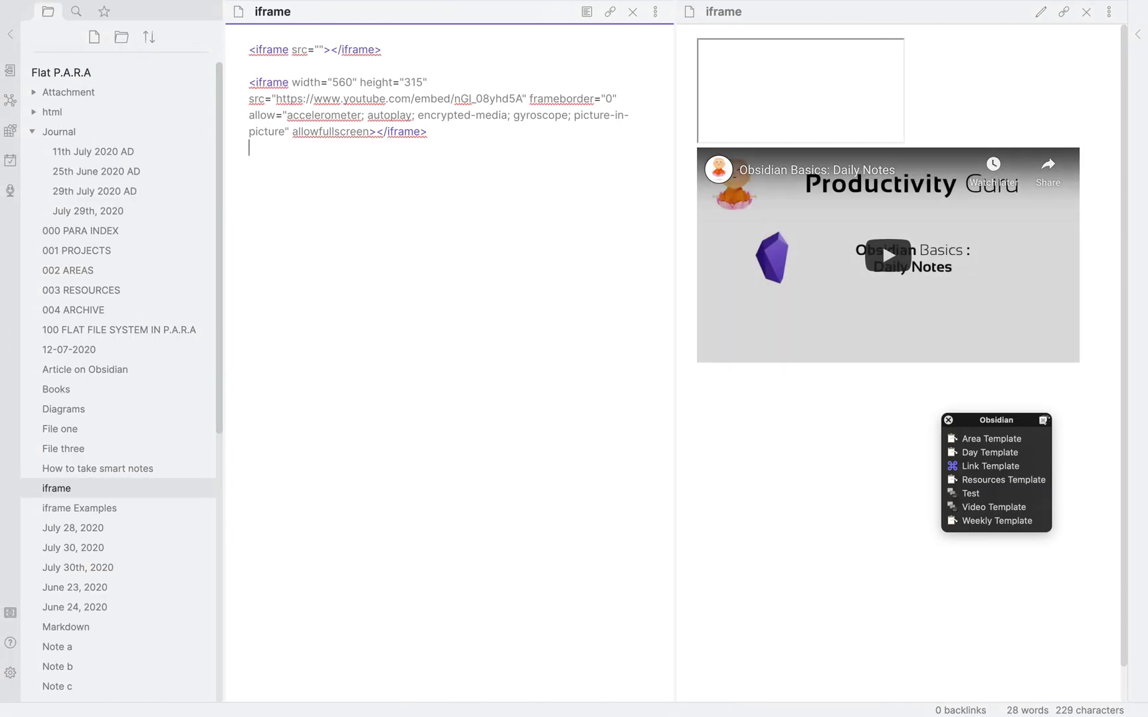
key(super+v)
Copy the link to the Productivity Guru Daily Notes tweet from Twitter.
key(ctrl+Right)
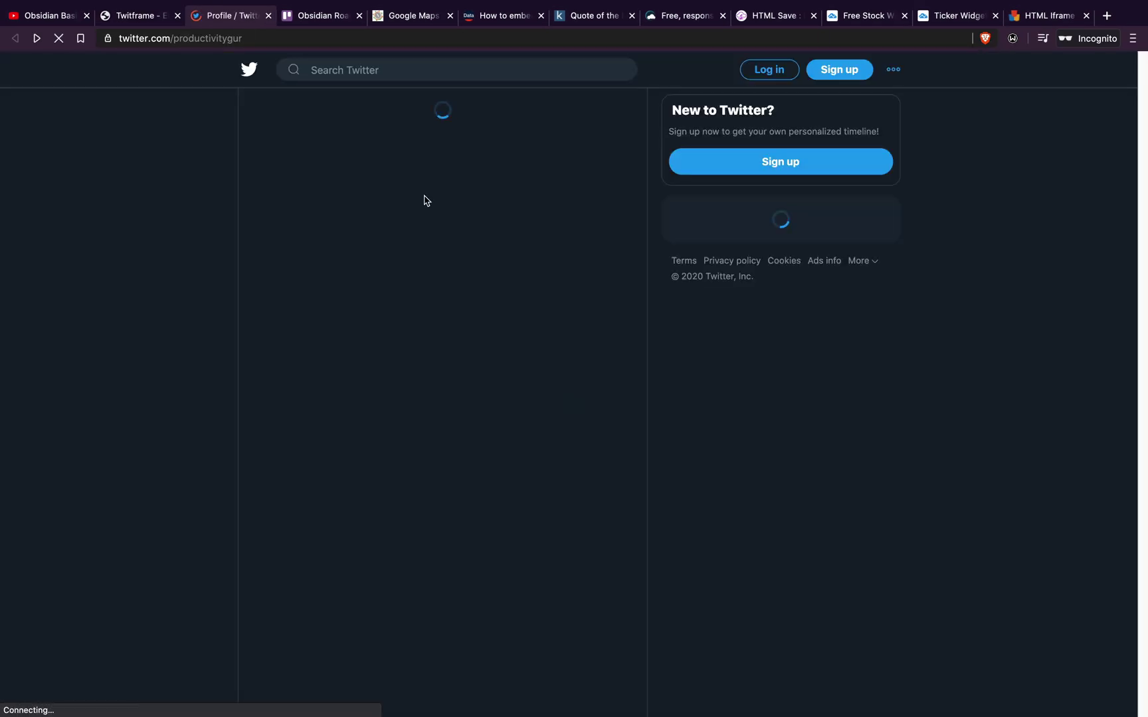
click(229, 16)
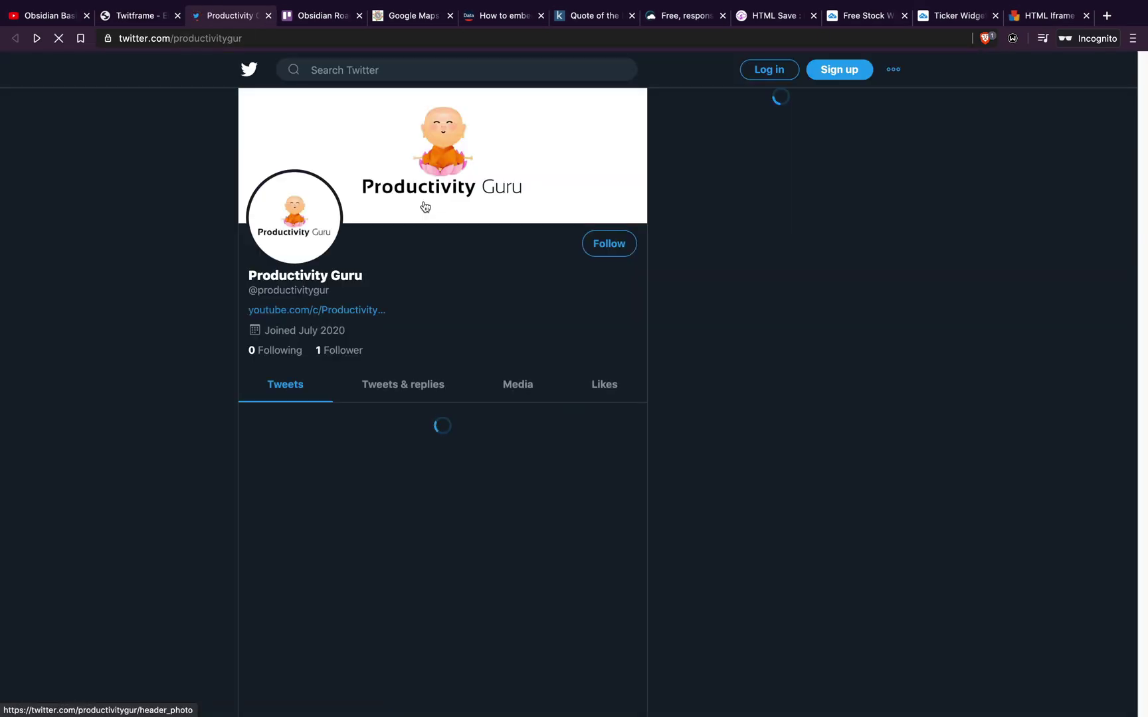
scroll(442, 326, down, 2)
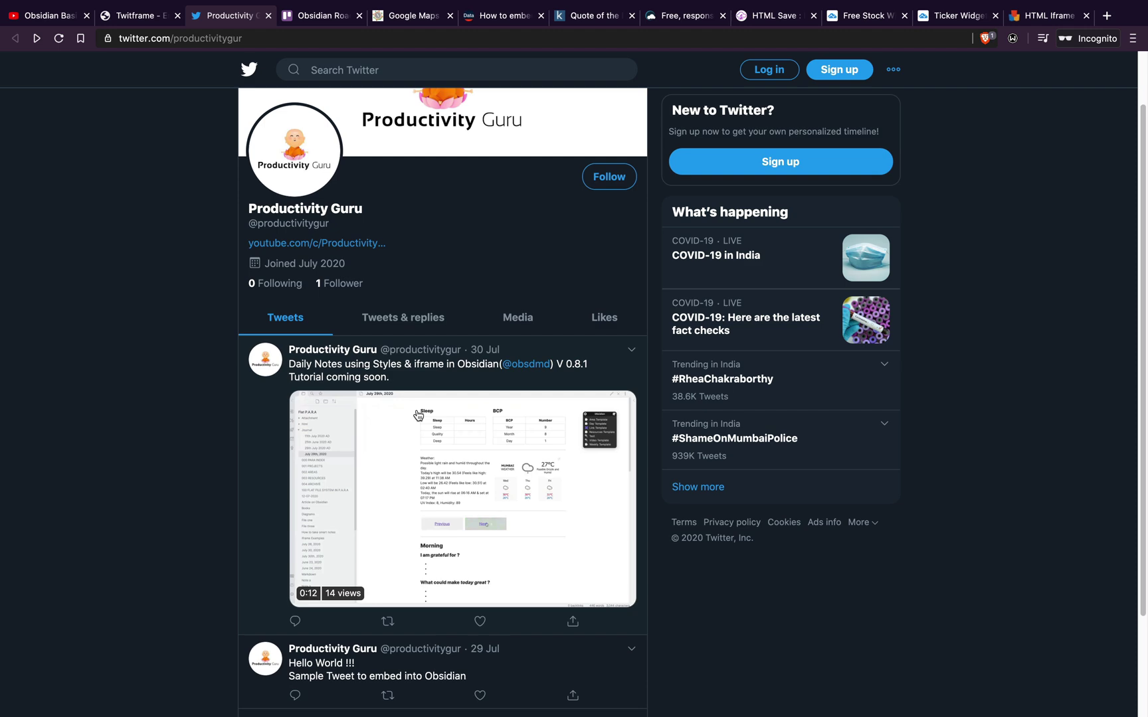
scroll(417, 418, down, 3)
click(572, 521)
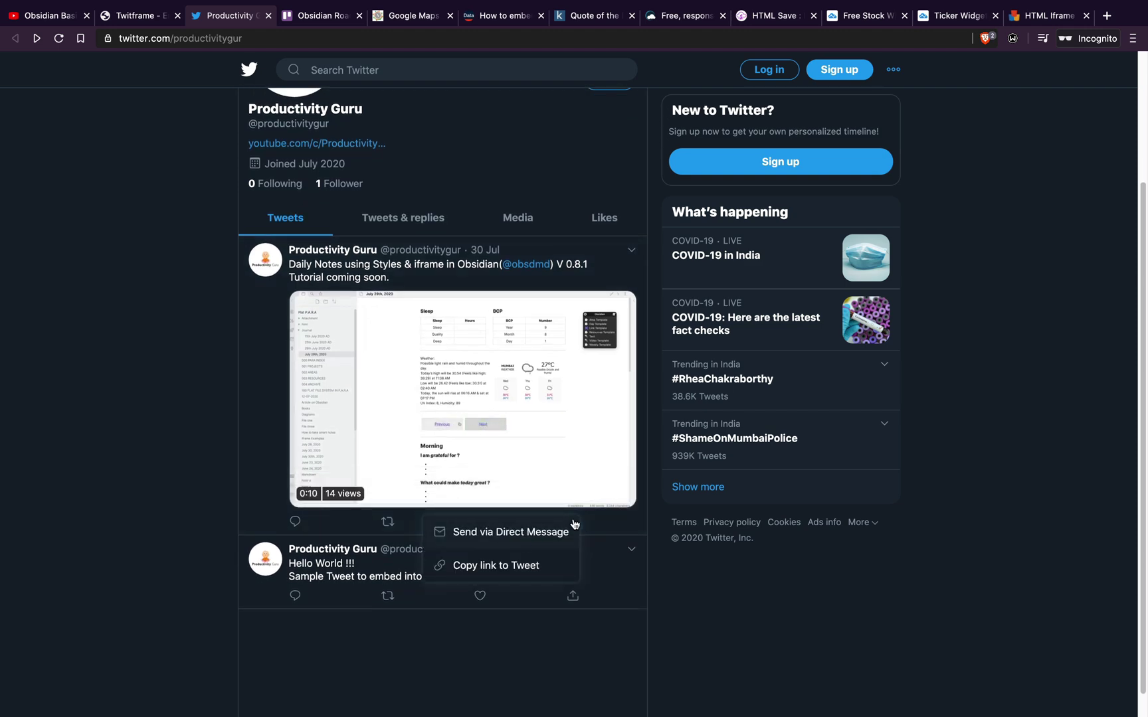
click(502, 566)
key(ctrl+Left)
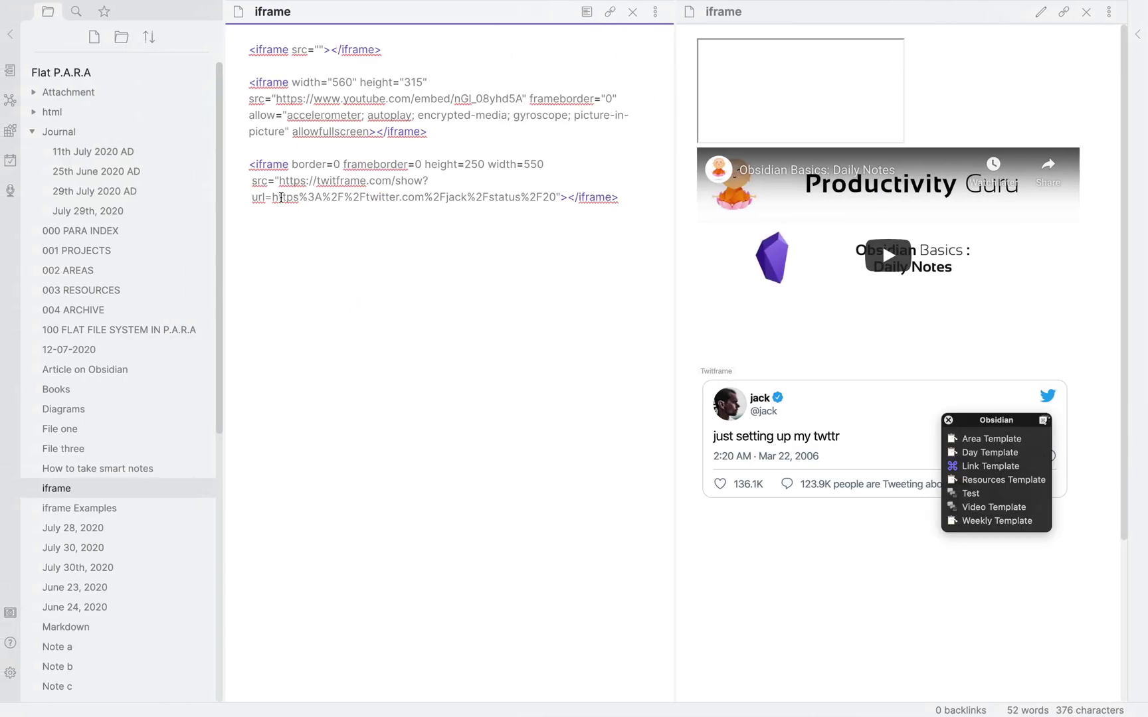
Replace the example tweet URL in the third iframe with the Daily Notes tweet link.
drag(556, 198, 274, 201)
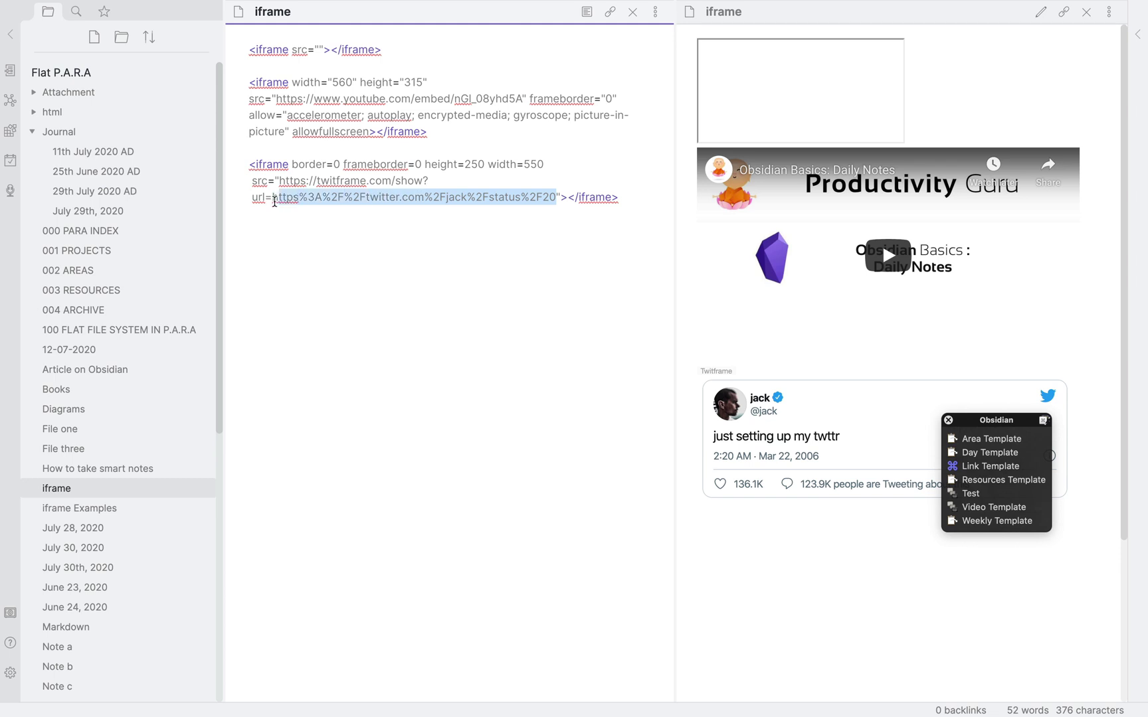
key(super+v)
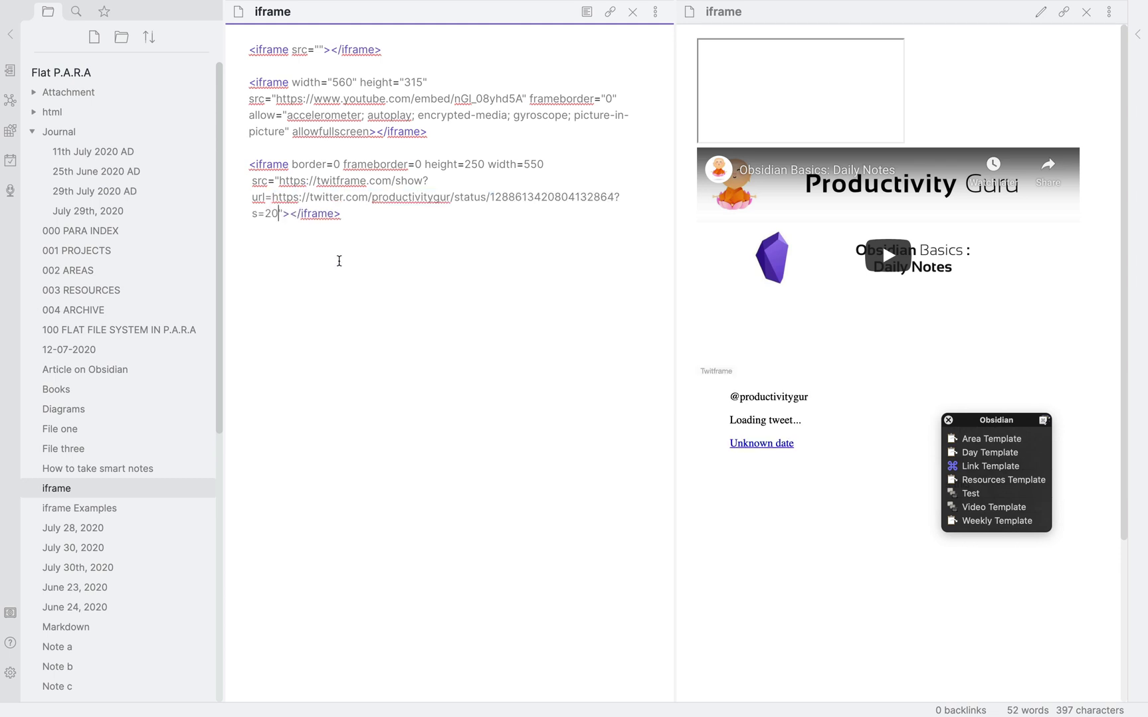
scroll(824, 362, down, 3)
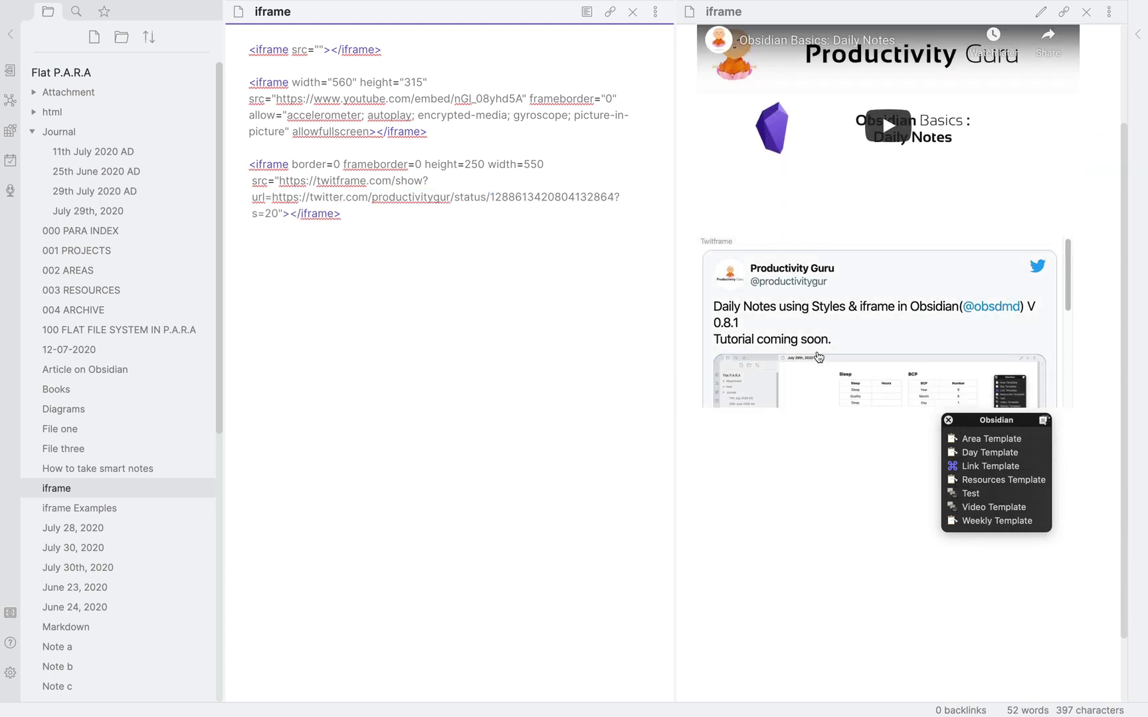
scroll(812, 342, down, 2)
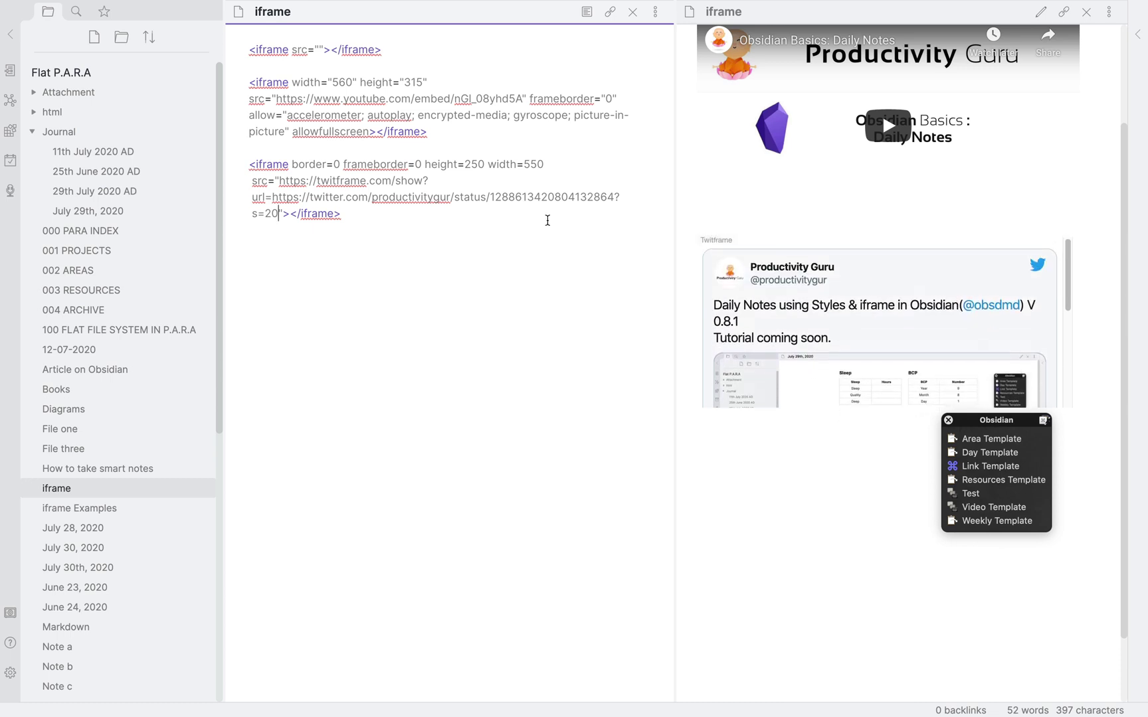
Change the tweet iframe's height from 250 to 575.
click(470, 165)
key(BackSpace)
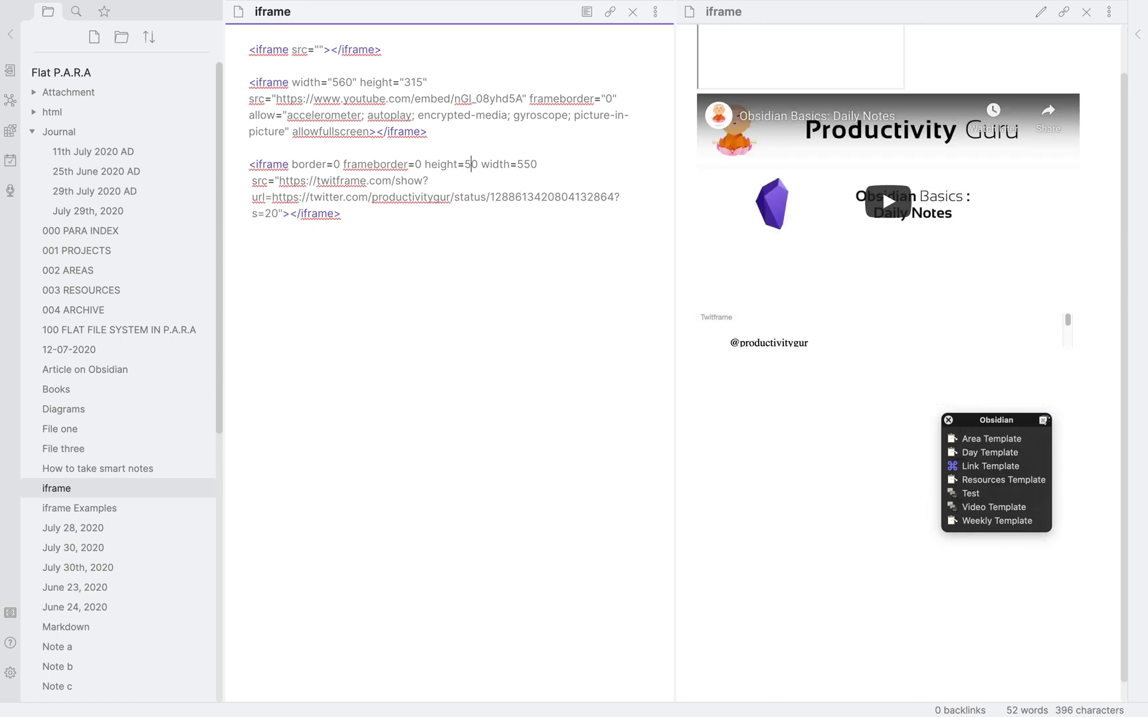
text(7)
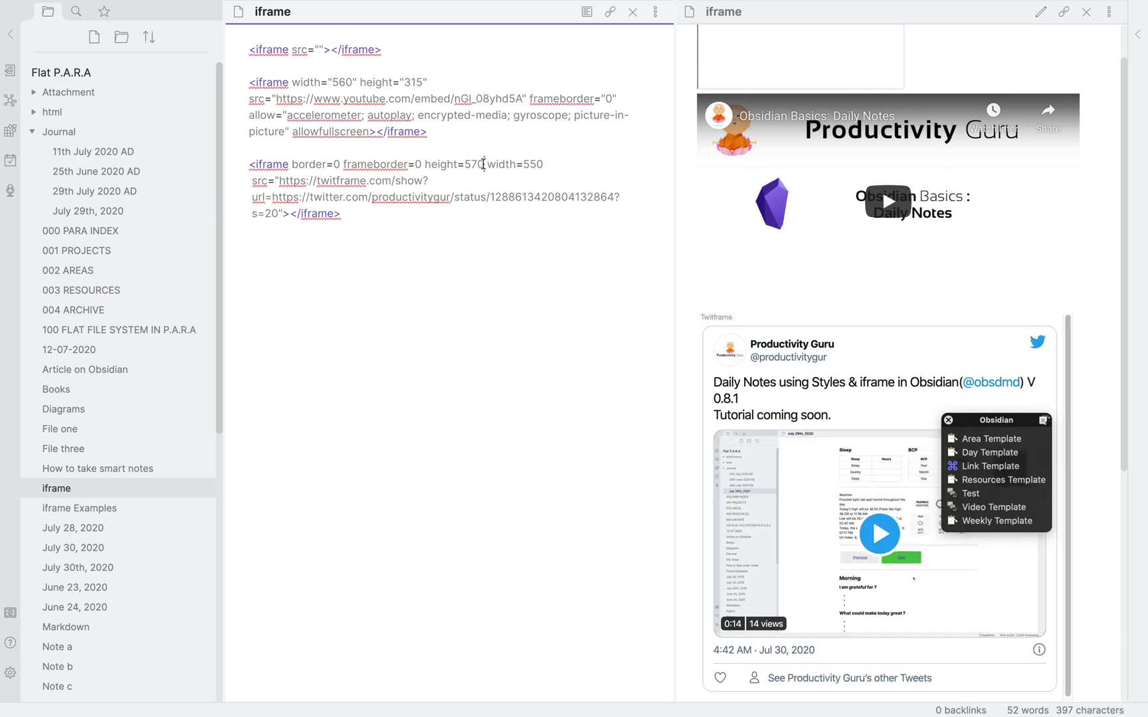
key(Delete)
text(5)
scroll(865, 500, down, 3)
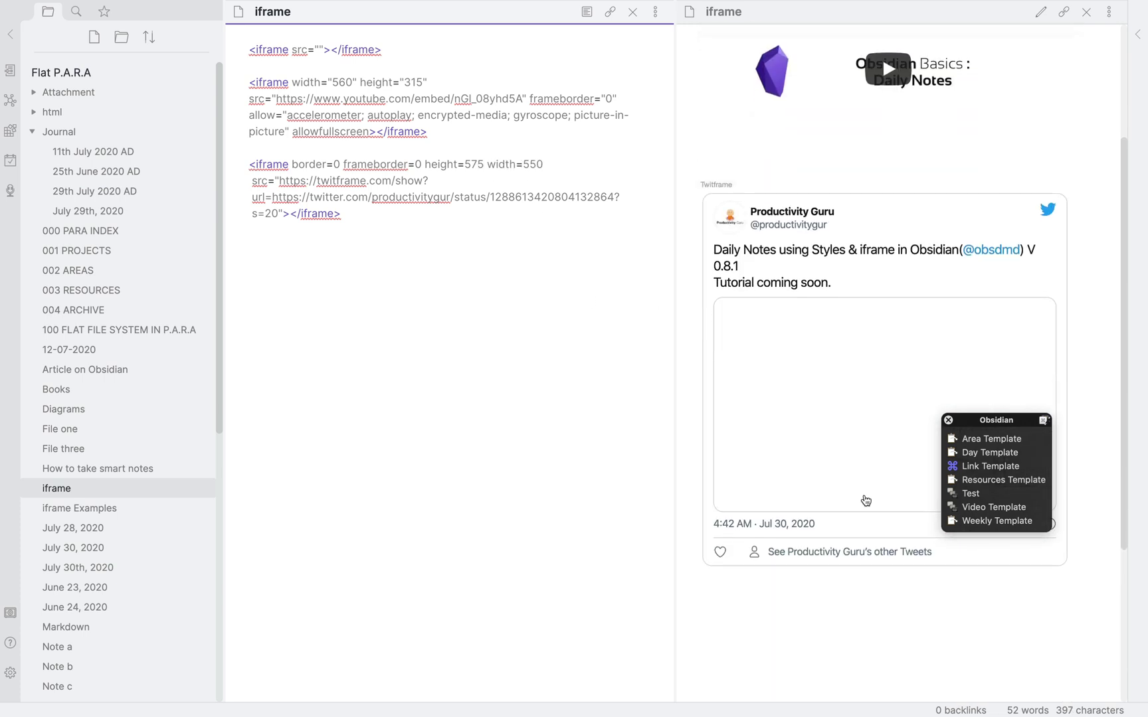
scroll(806, 323, down, 2)
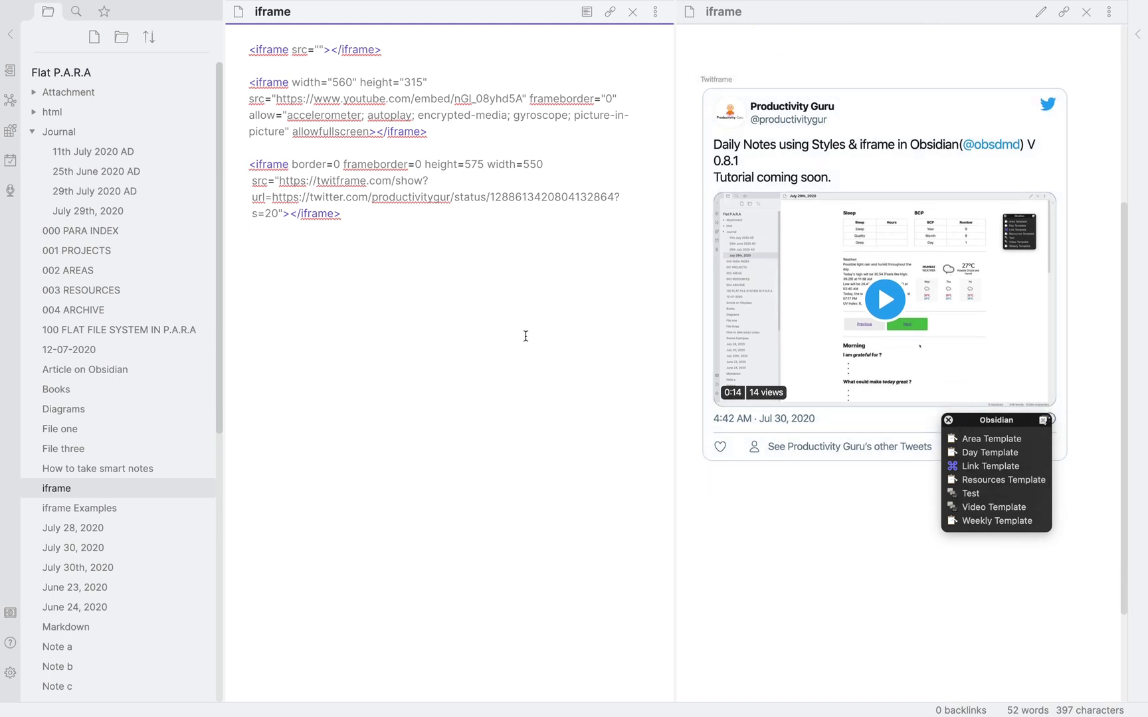
Copy the Obsidian Roadmap Trello board's address up to the board id.
key(ctrl+Right)
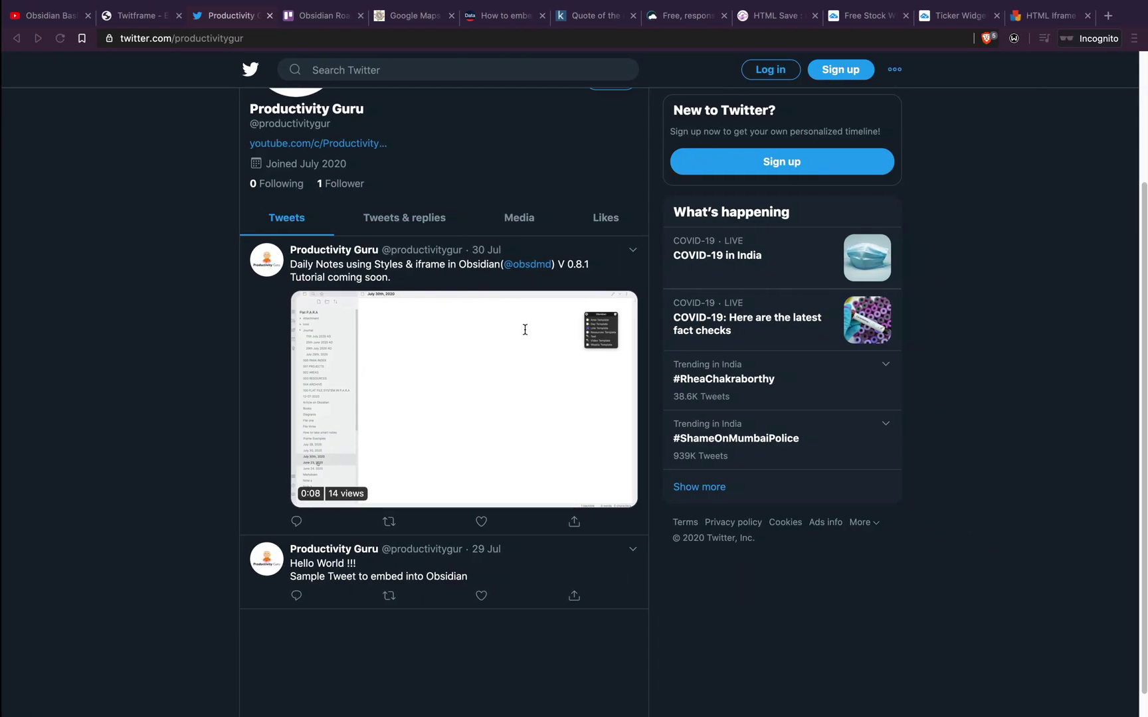
click(326, 16)
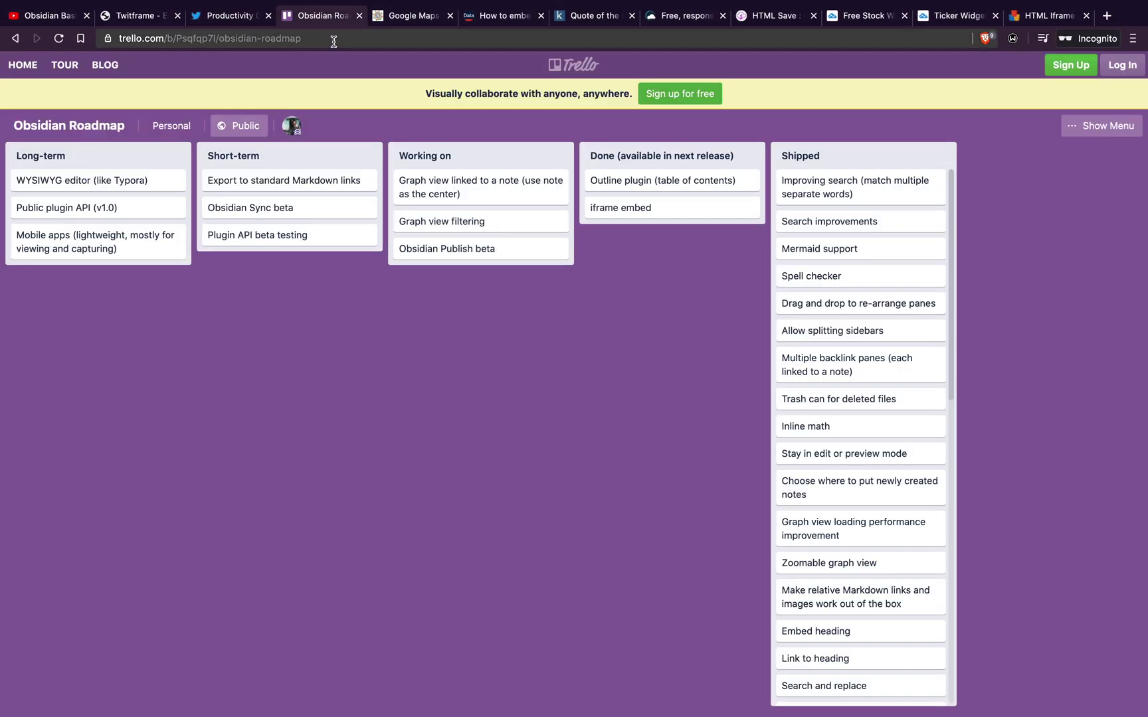
click(334, 40)
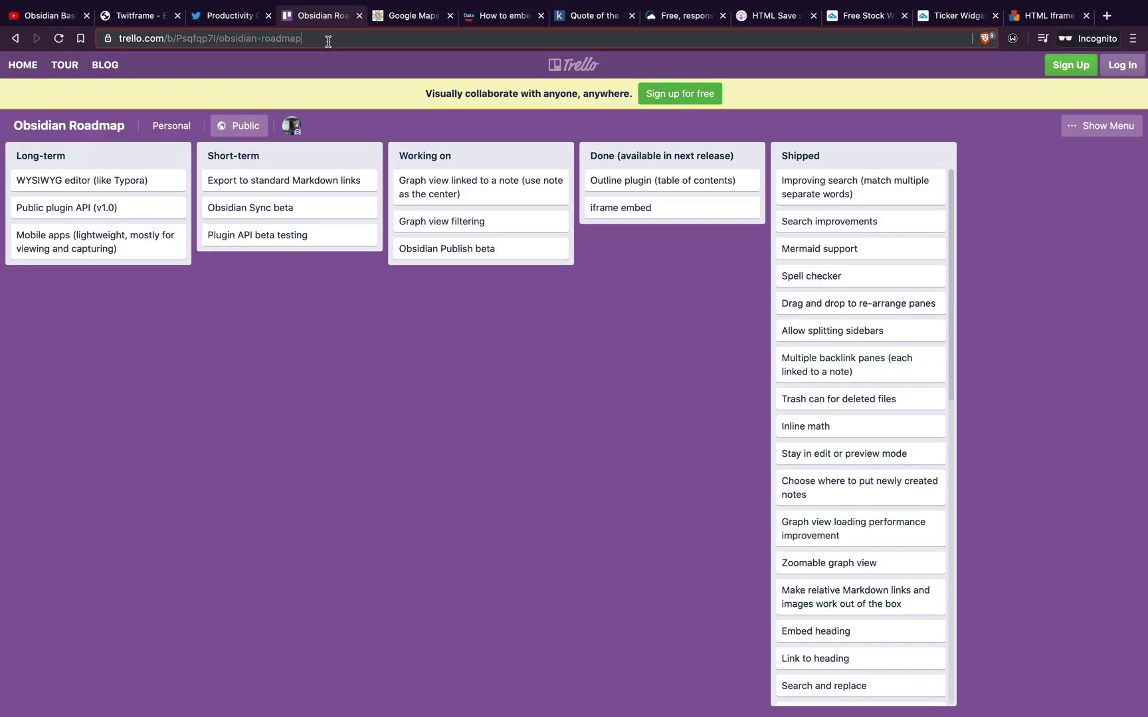
click(213, 38)
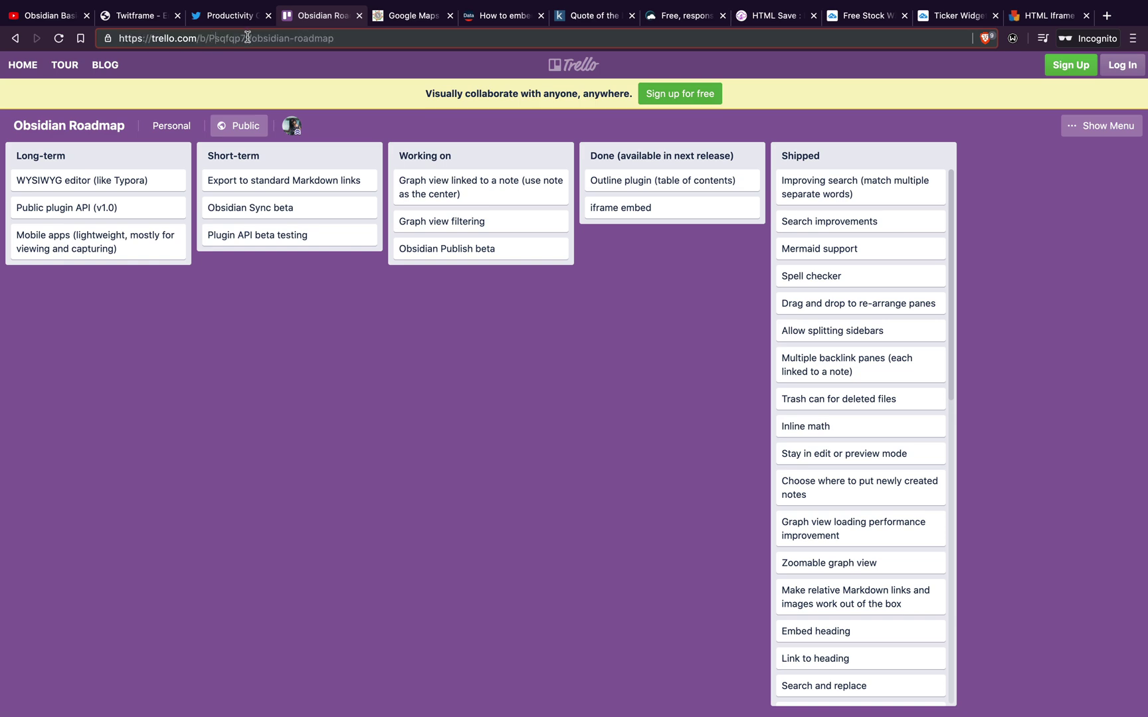
drag(247, 38, 127, 41)
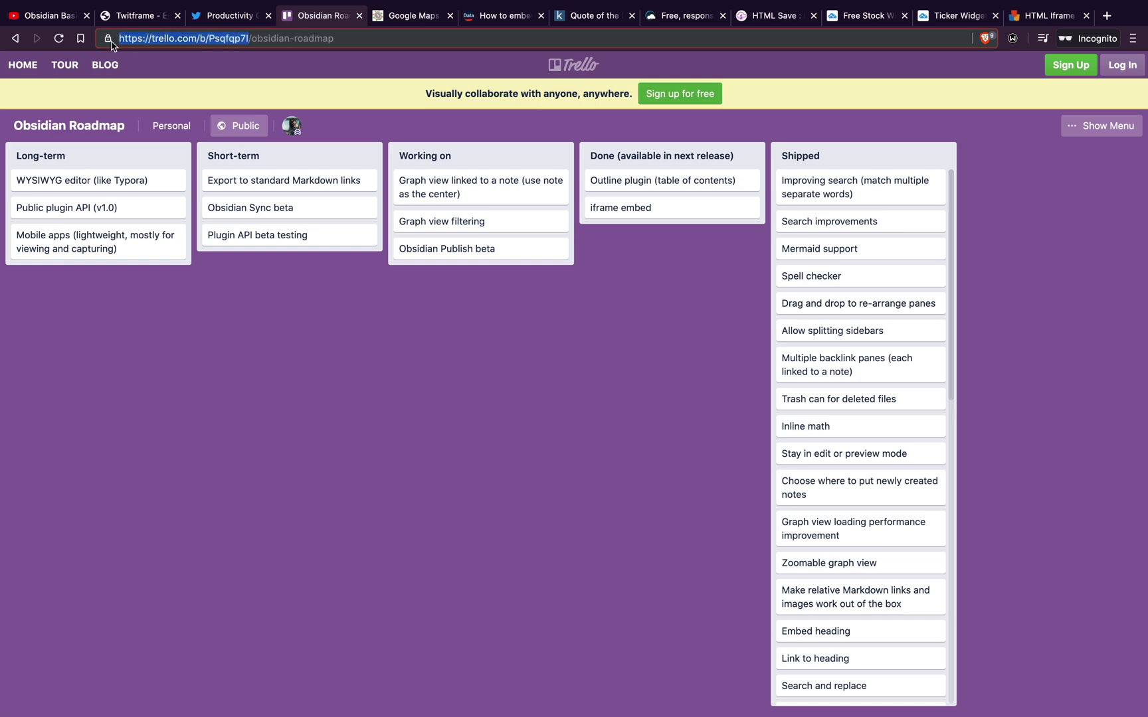
key(ctrl+Left)
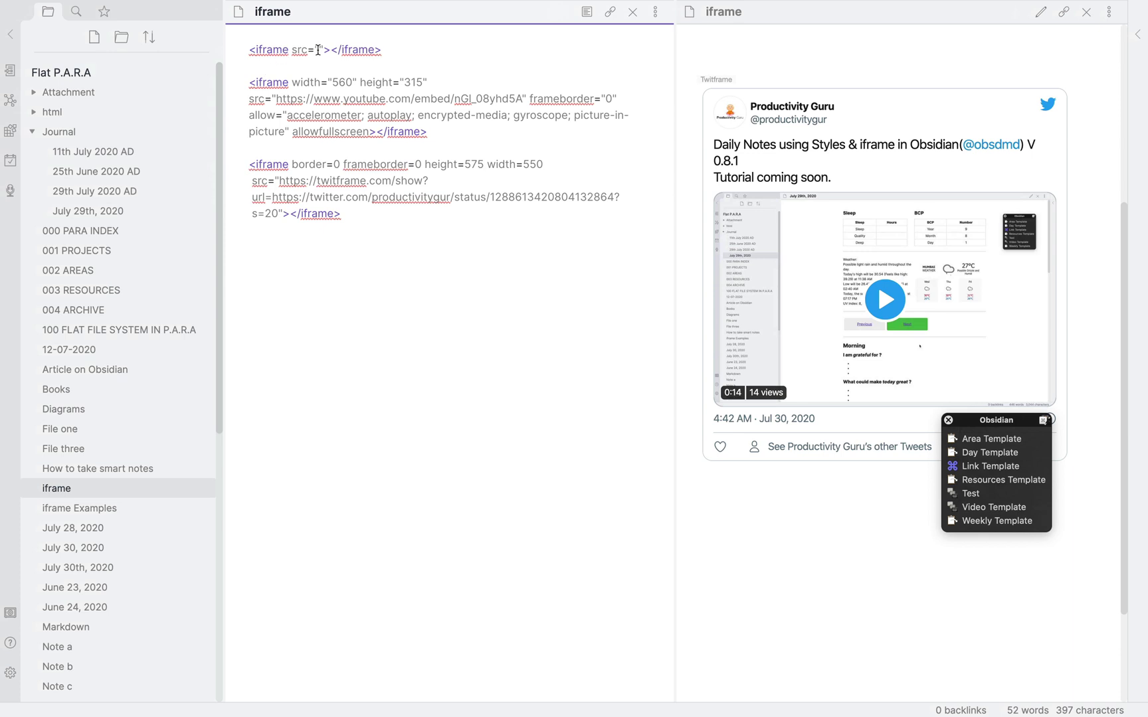
Set the first iframe's src to the Trello board .html address with width 900, height 600, frameborder 0.
click(318, 49)
text(https://trello.com/b/Psqfqp7l)
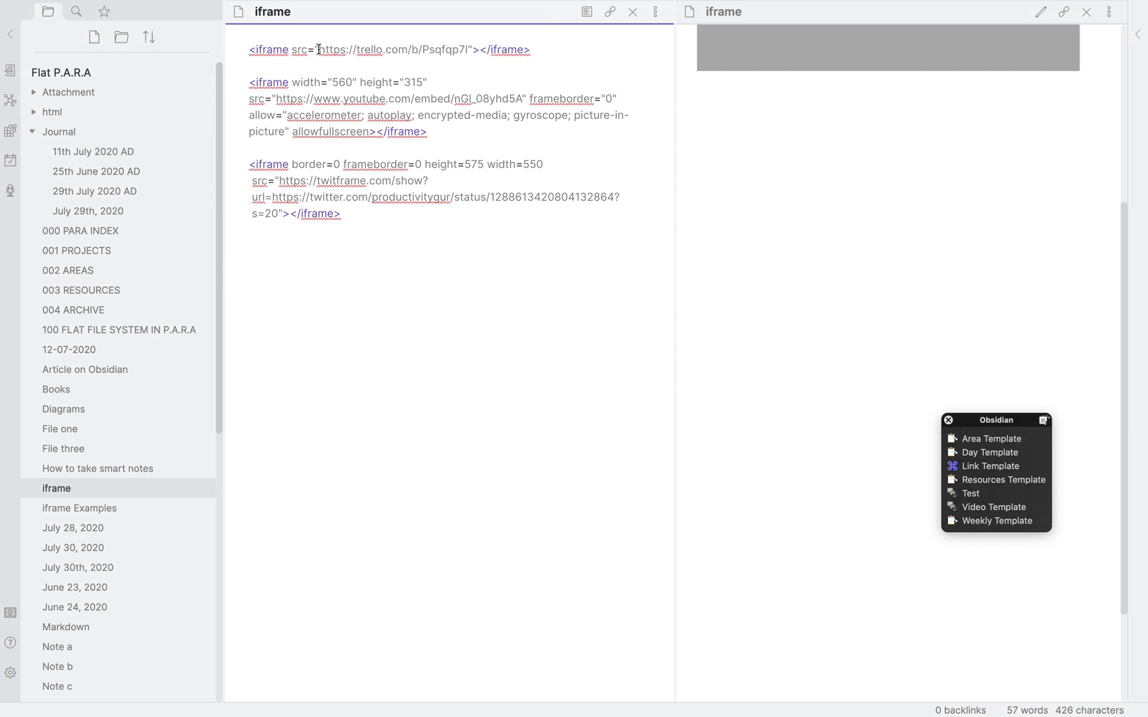
text(.html")
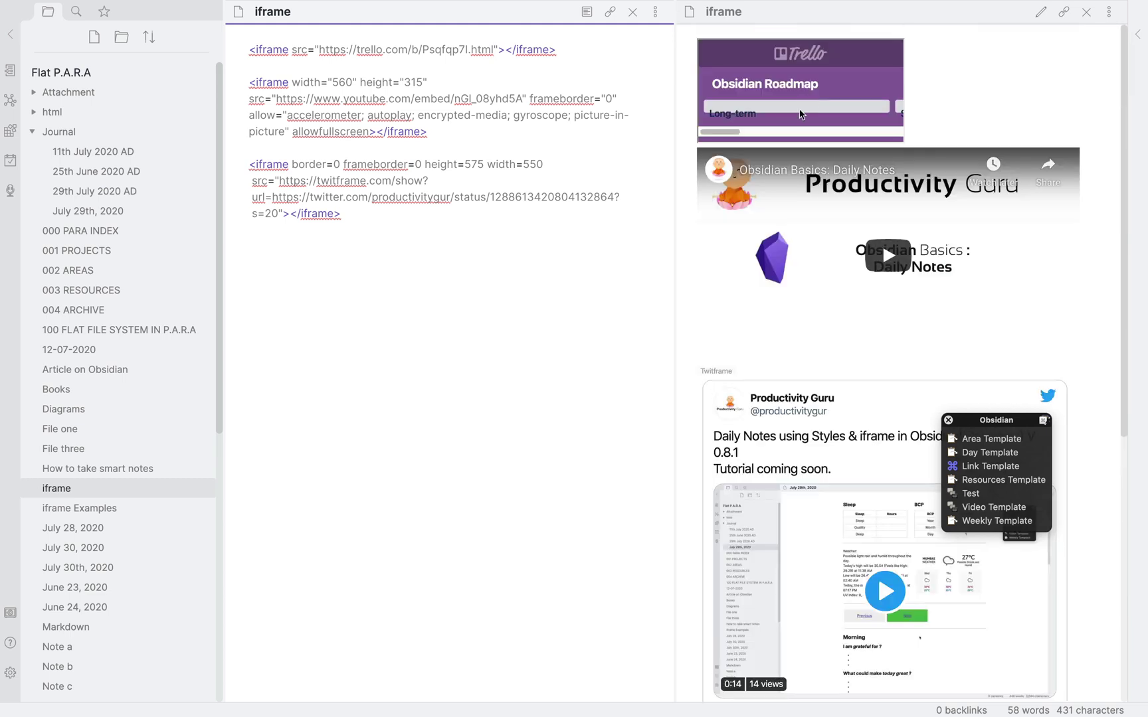
text( wi)
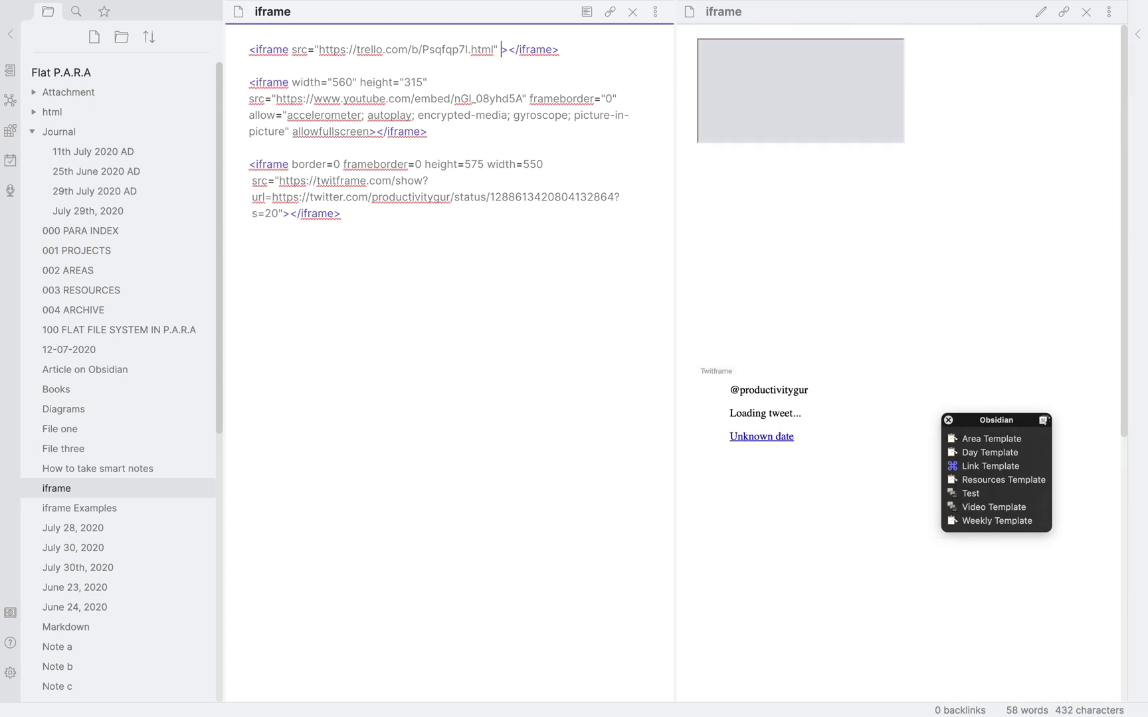
text(dth=)
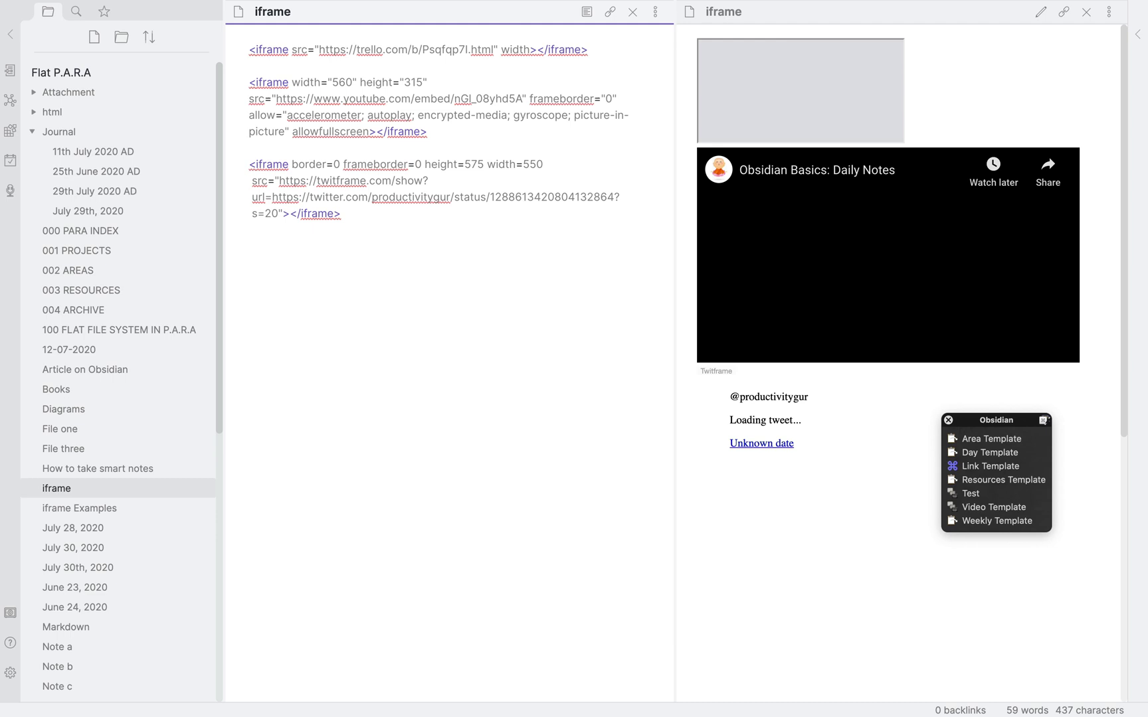
text(")
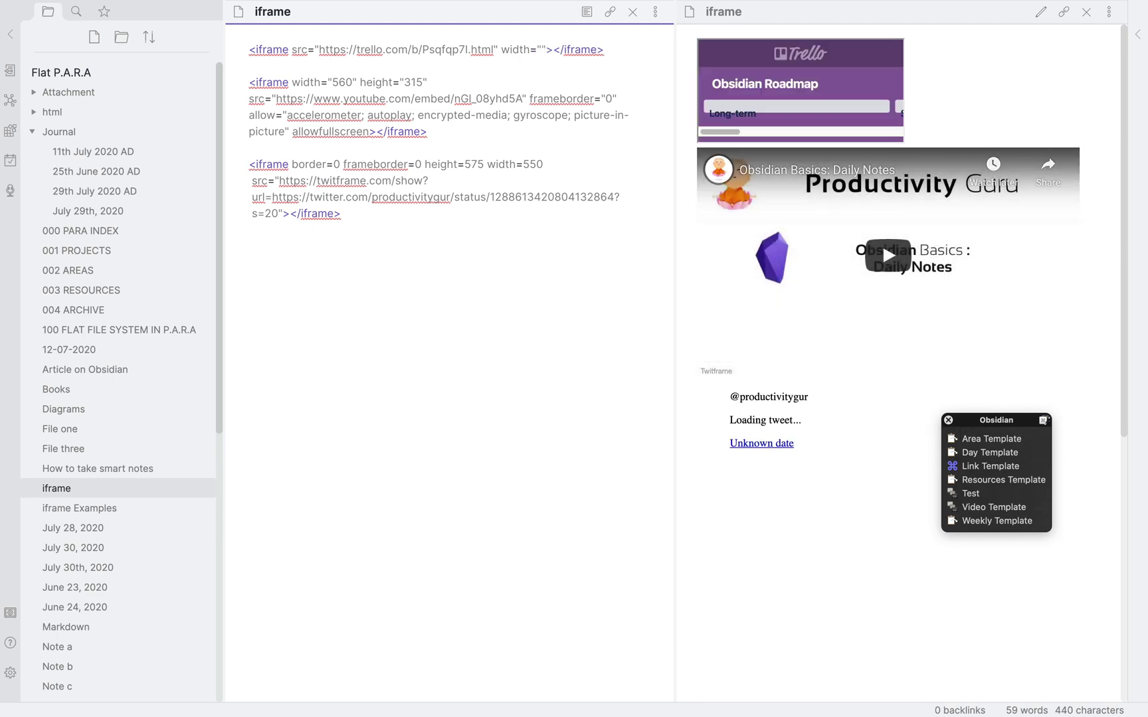
text(900" )
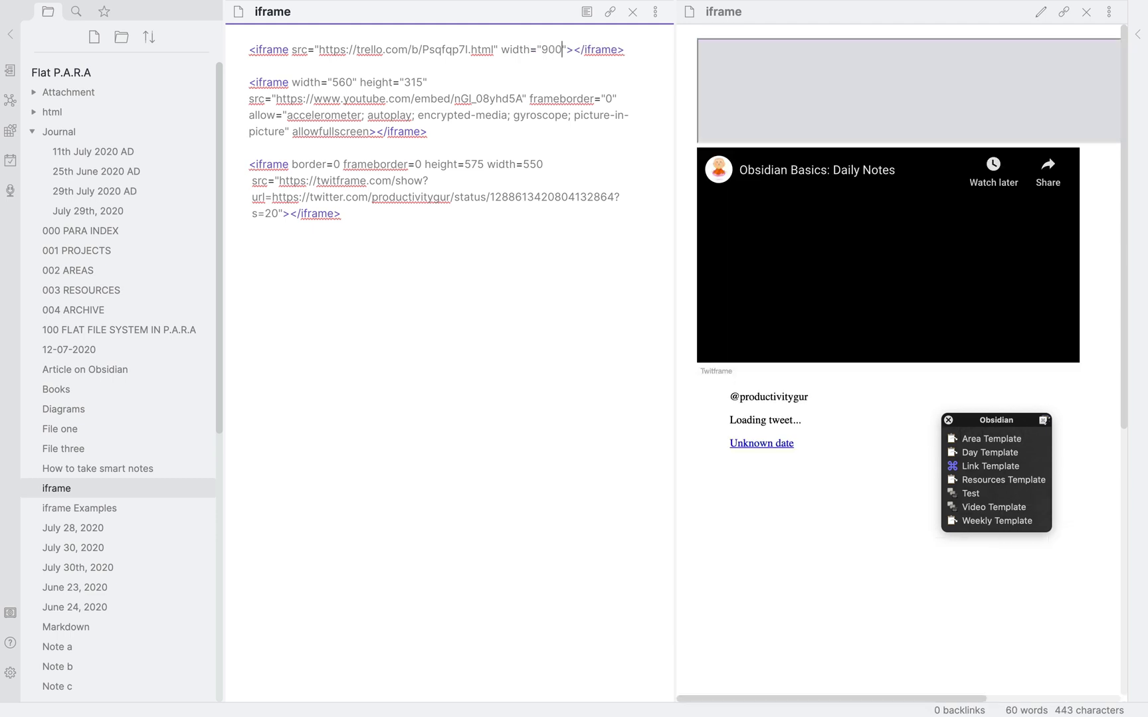
text(height)
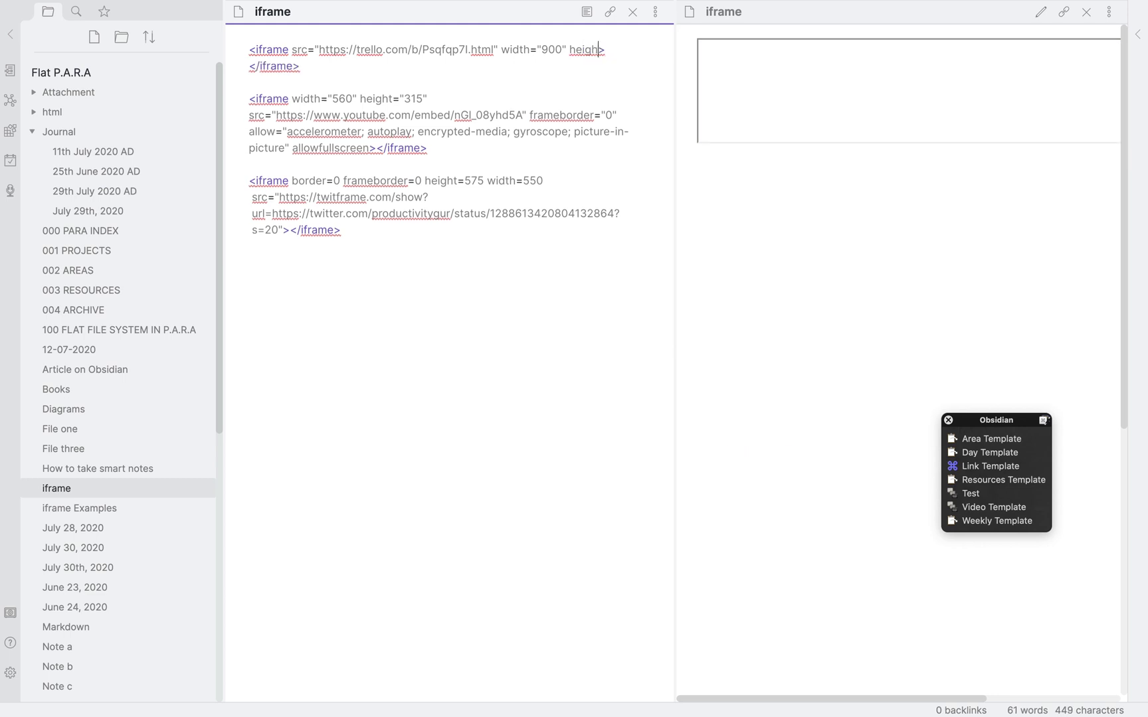
text(="6)
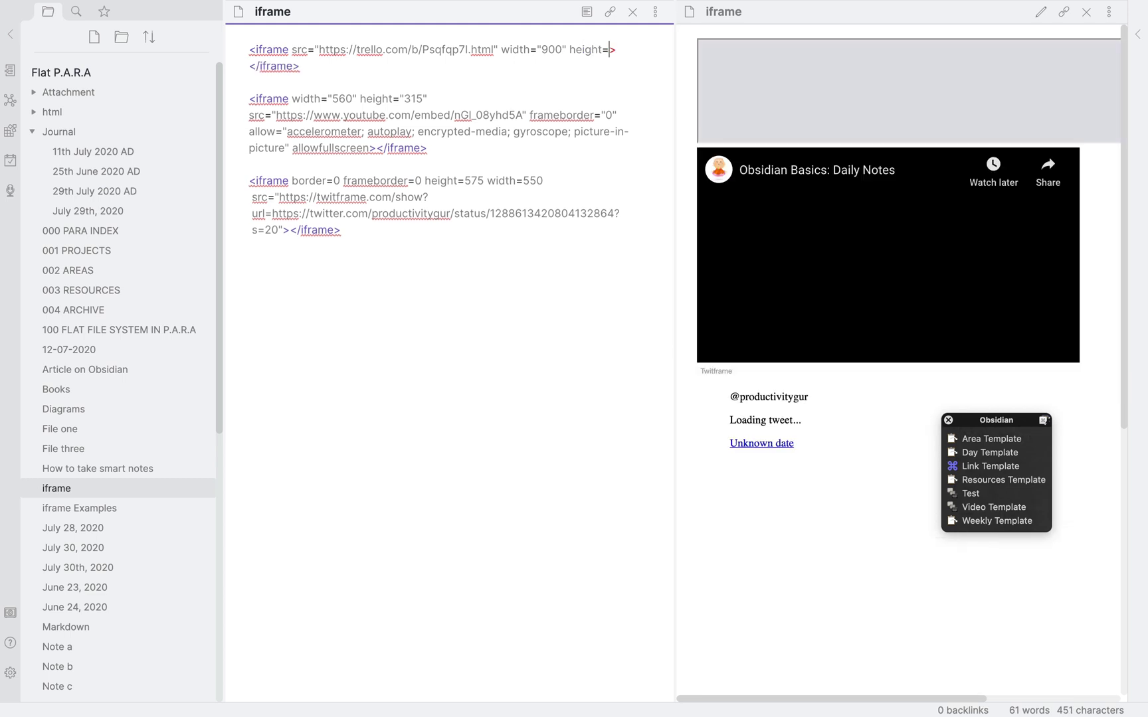
text(00")
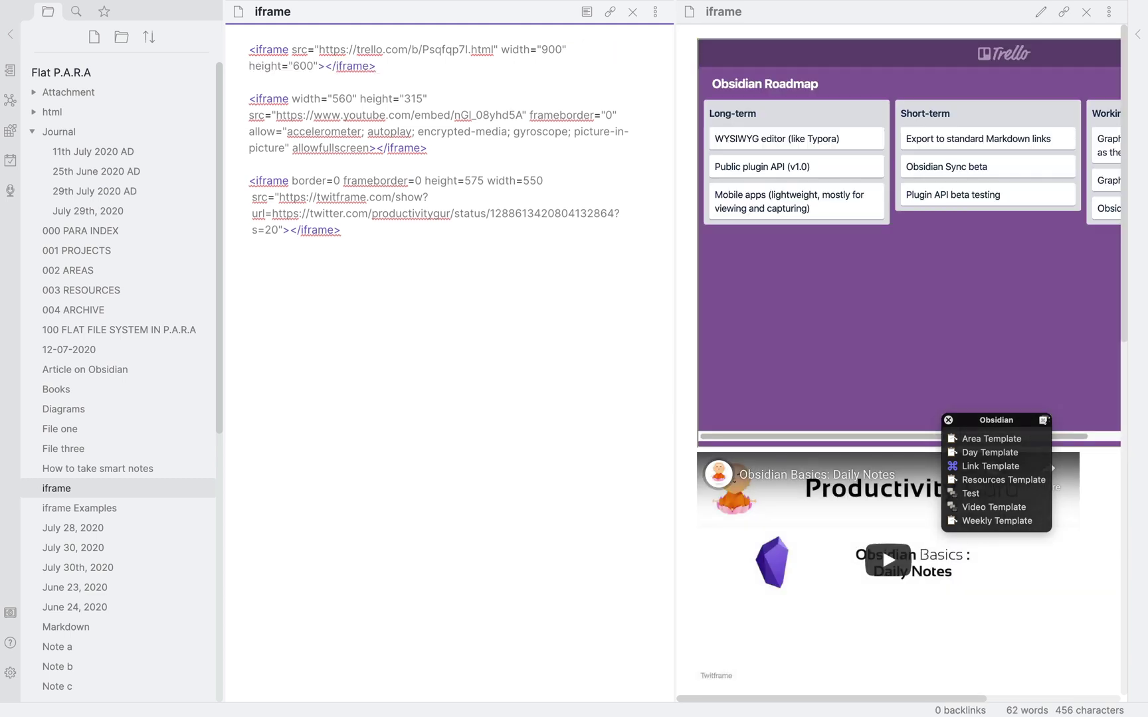
text( fram)
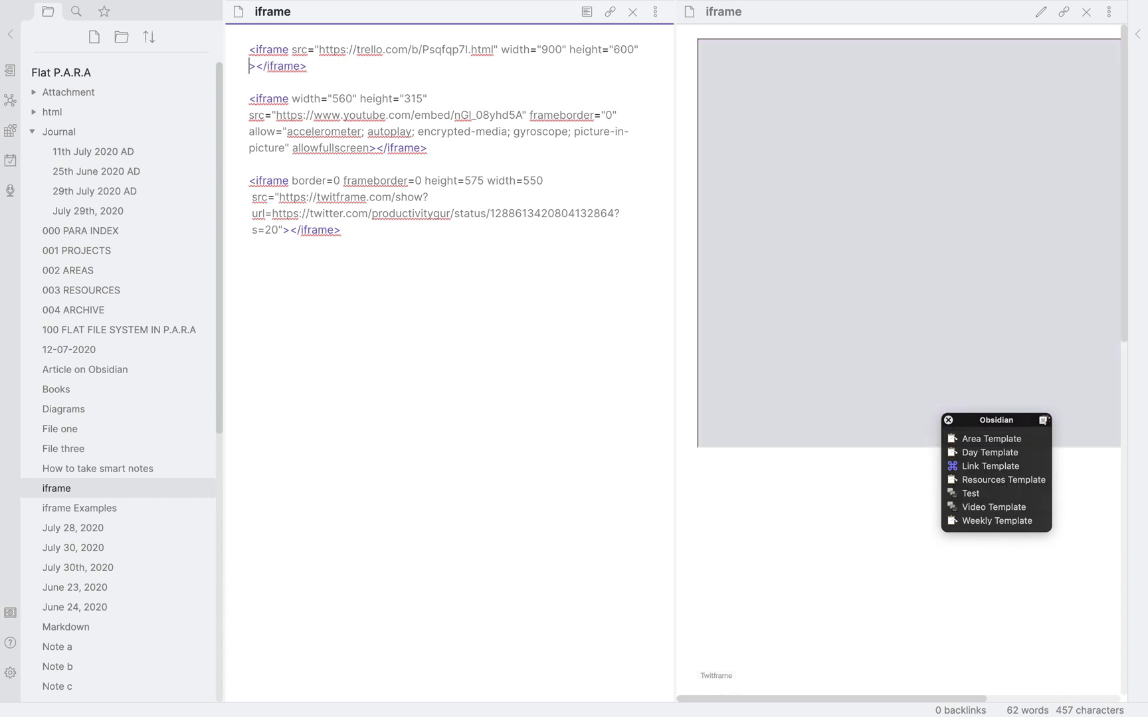
text(eborde)
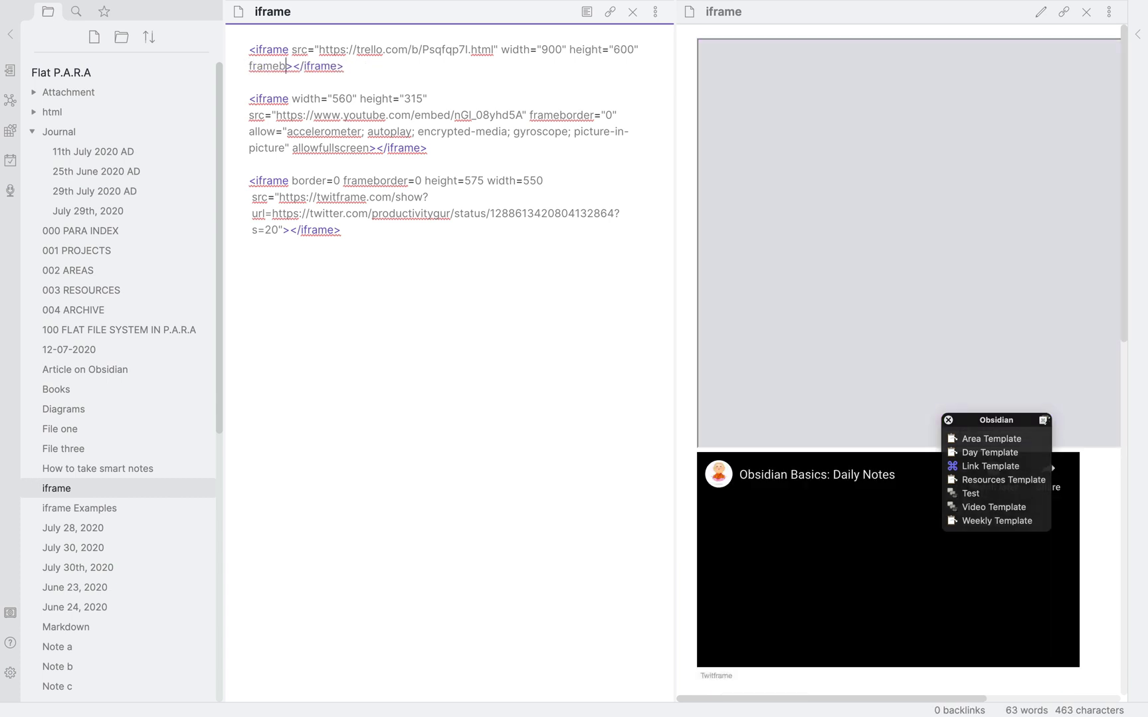
text(r)
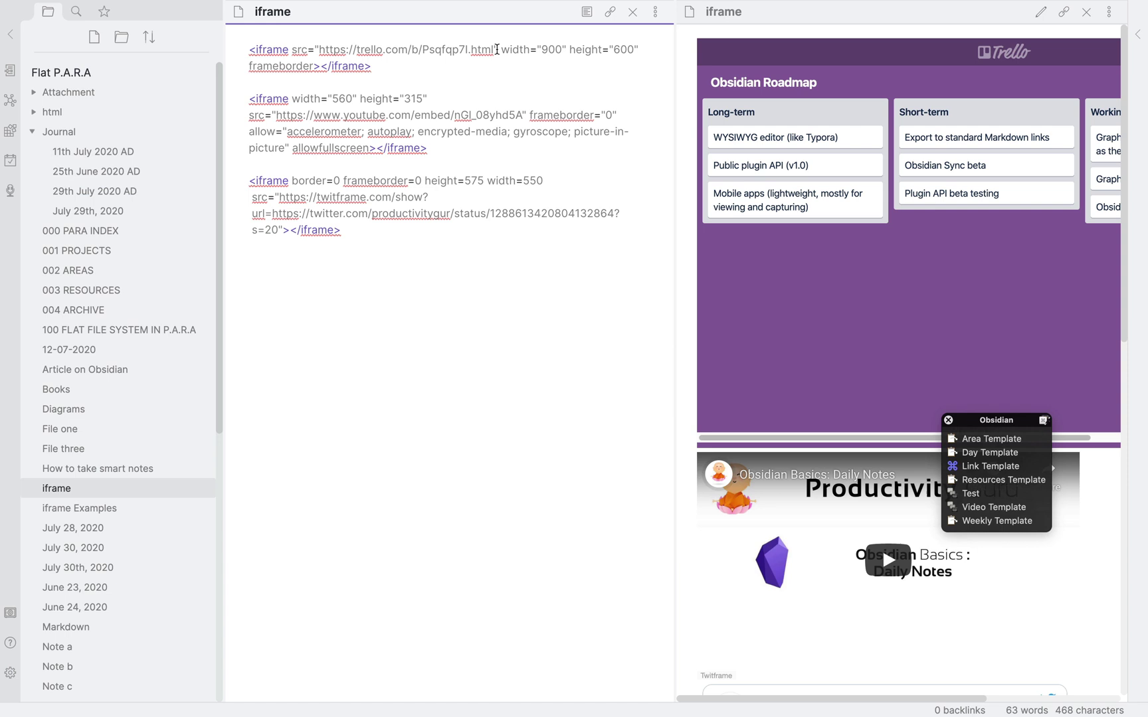
text(="0")
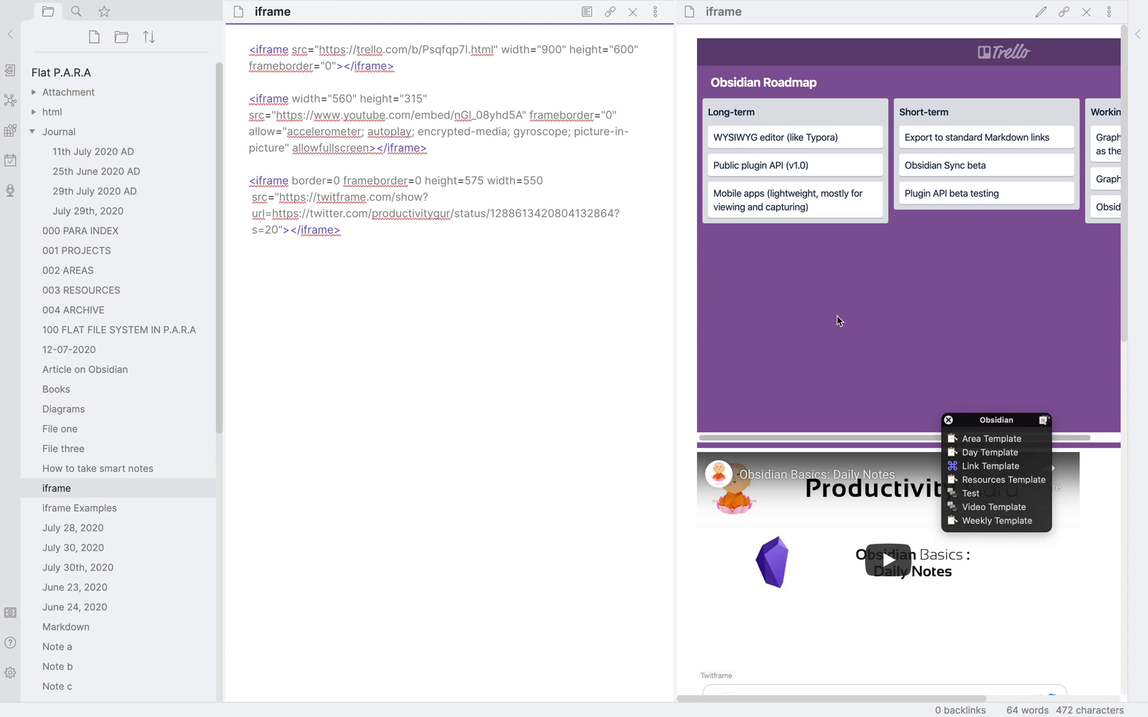
scroll(840, 322, right, 5)
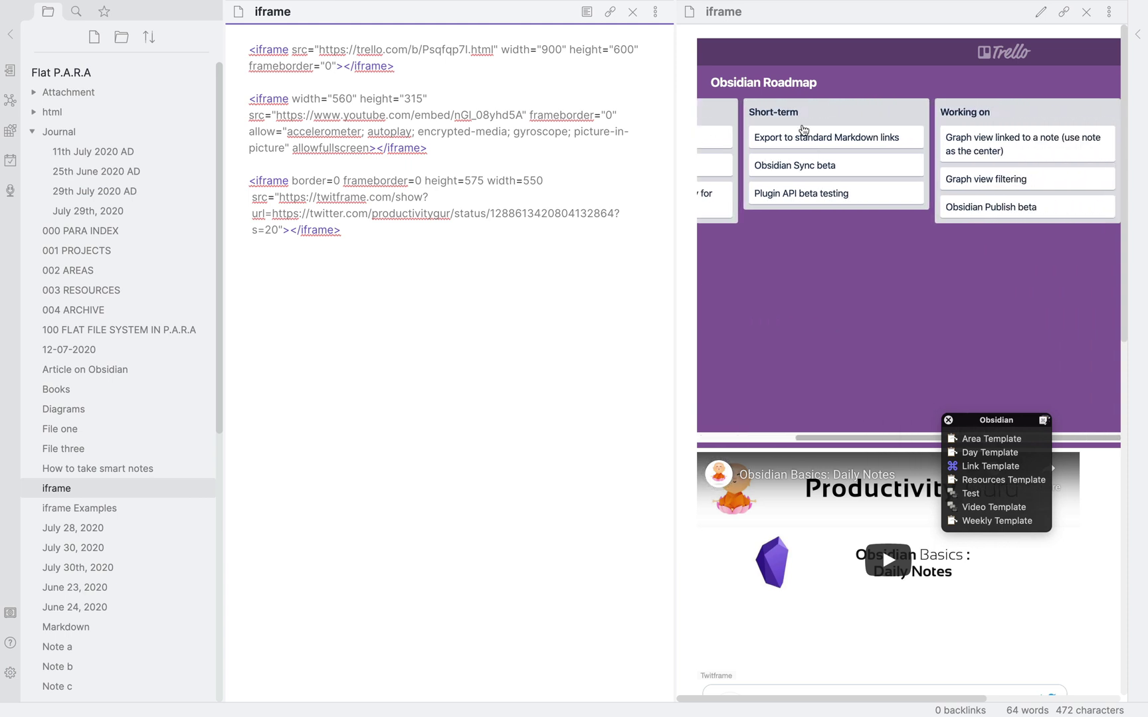
scroll(929, 252, left, 3)
scroll(1006, 274, right, 6)
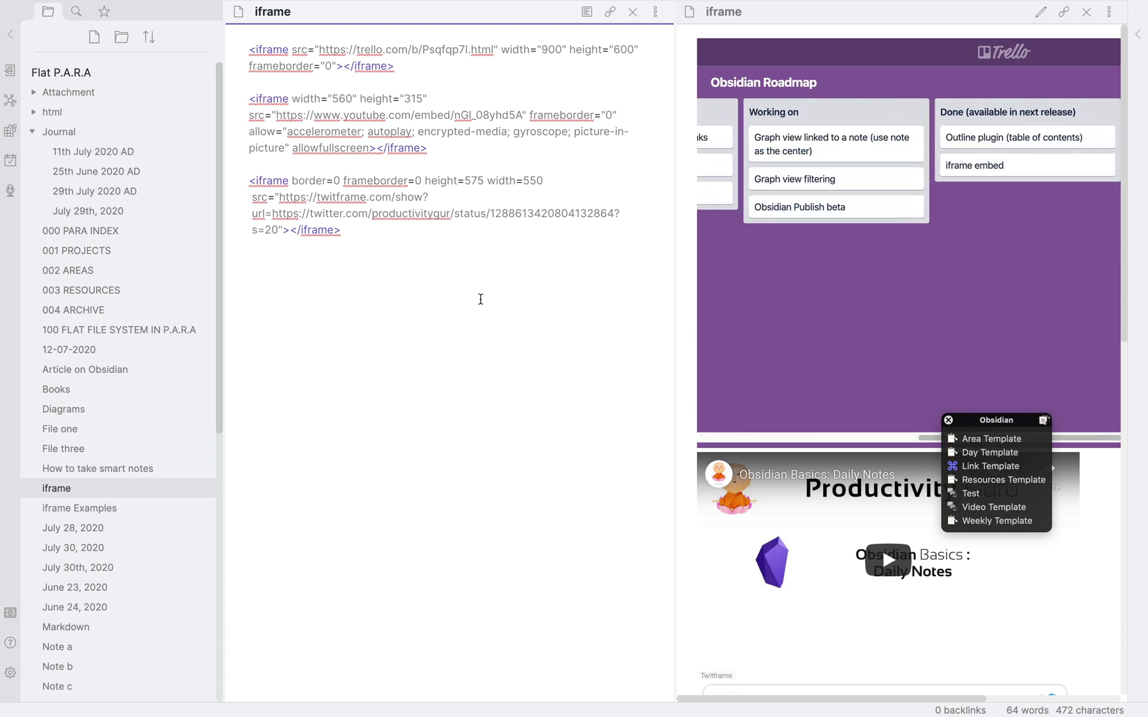
key(super+Tab)
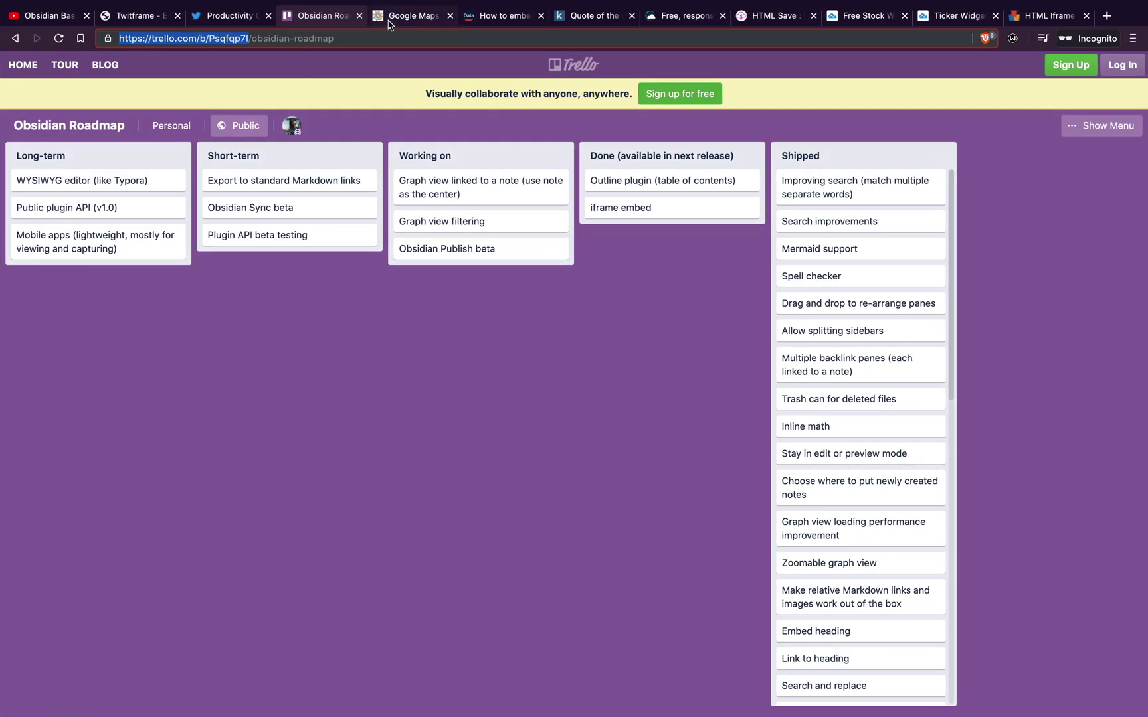
Select all the generated iframe code for the 1 Grafton Street, Dublin map on maps.ie.
click(389, 24)
scroll(690, 157, up, 5)
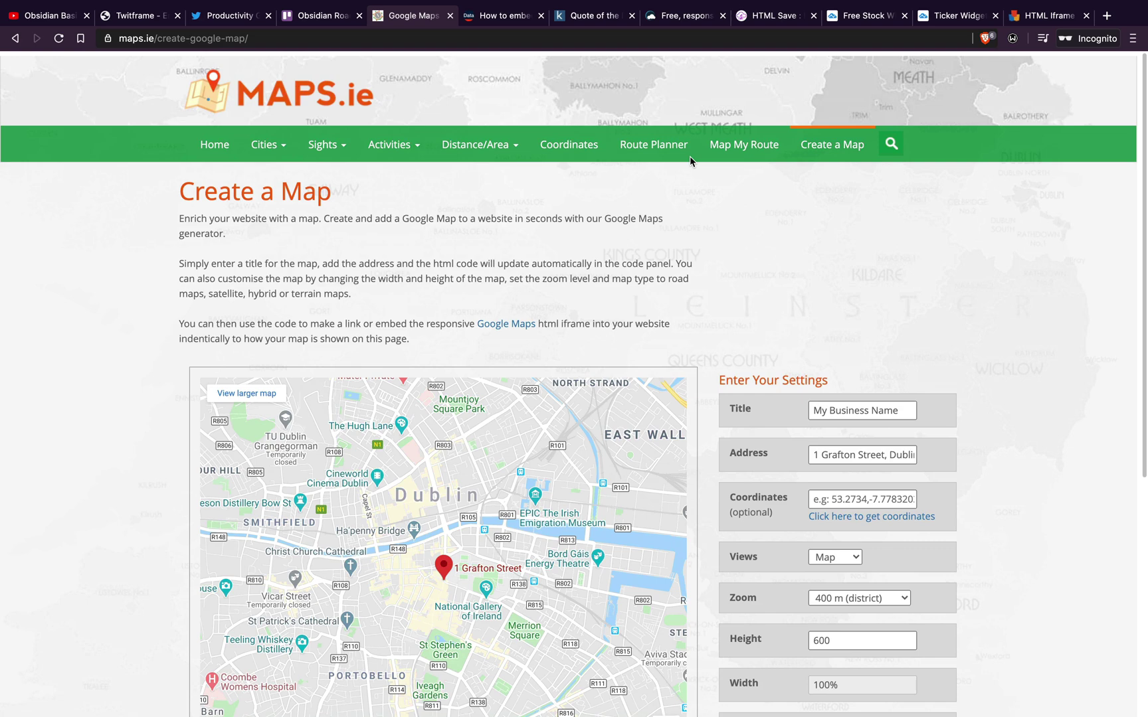
scroll(730, 330, down, 1)
scroll(742, 369, down, 2)
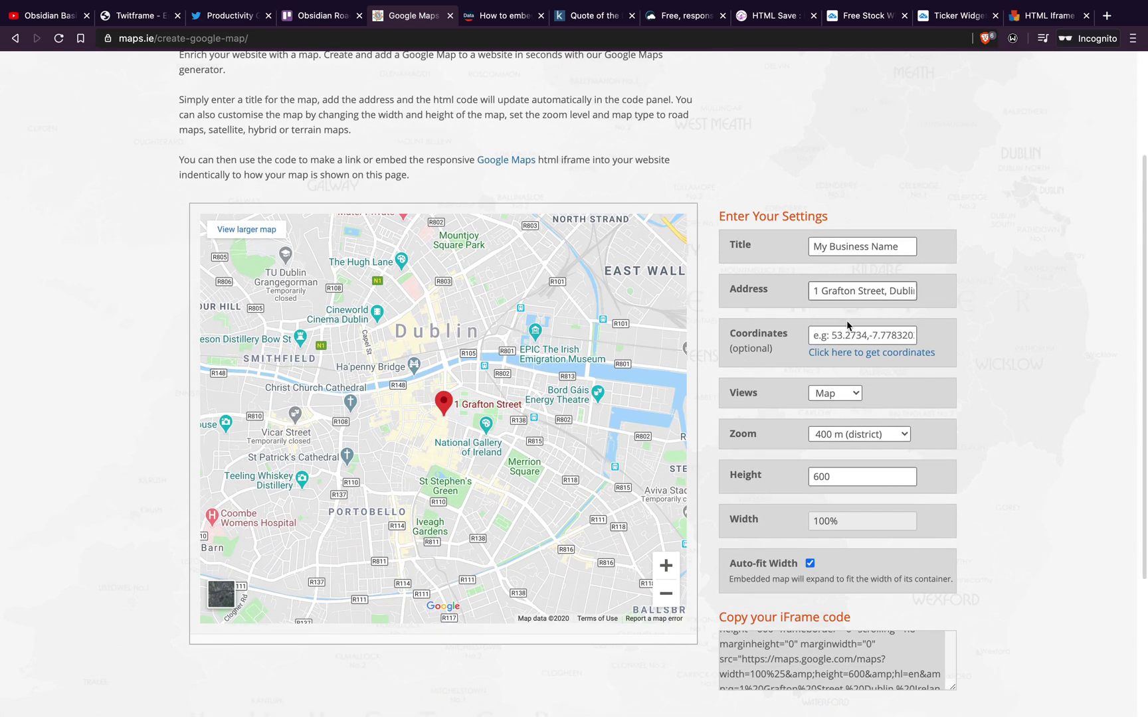
scroll(840, 496, down, 3)
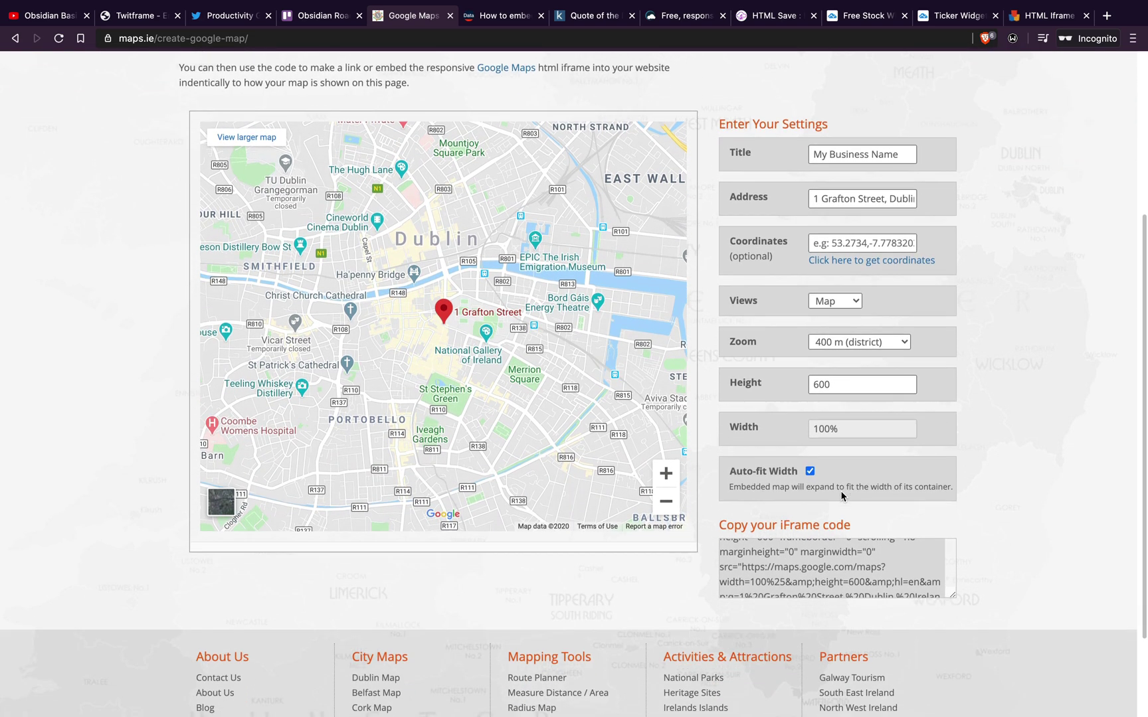
scroll(827, 552, up, 2)
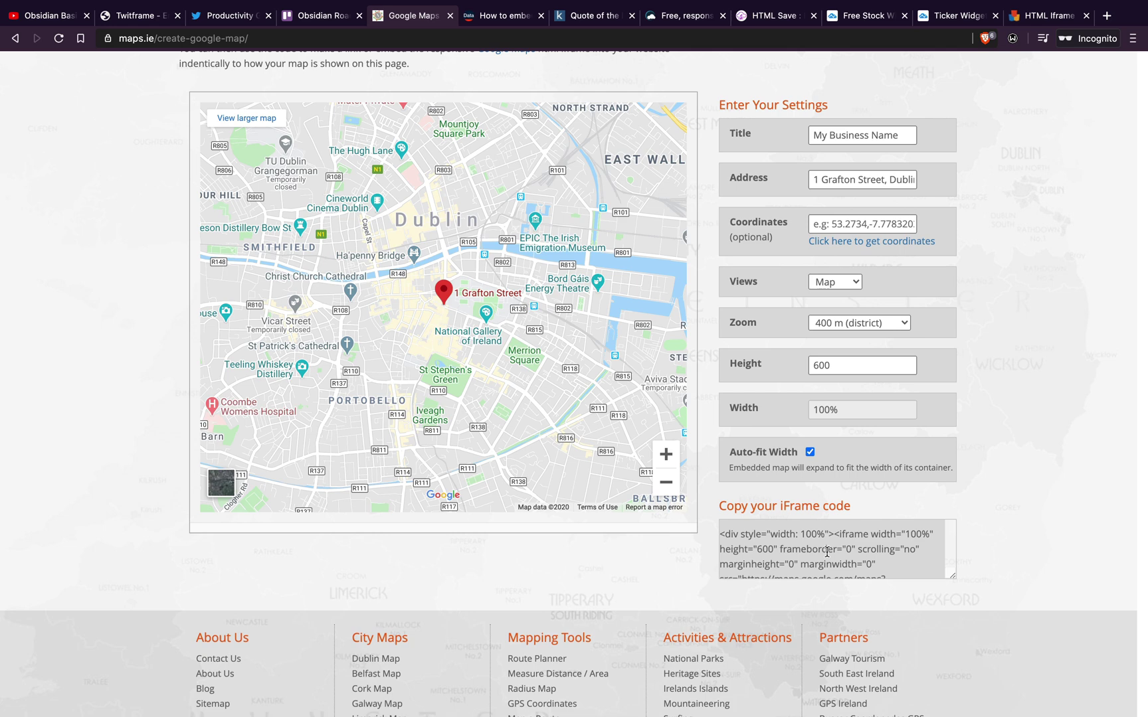
scroll(827, 551, down, 3)
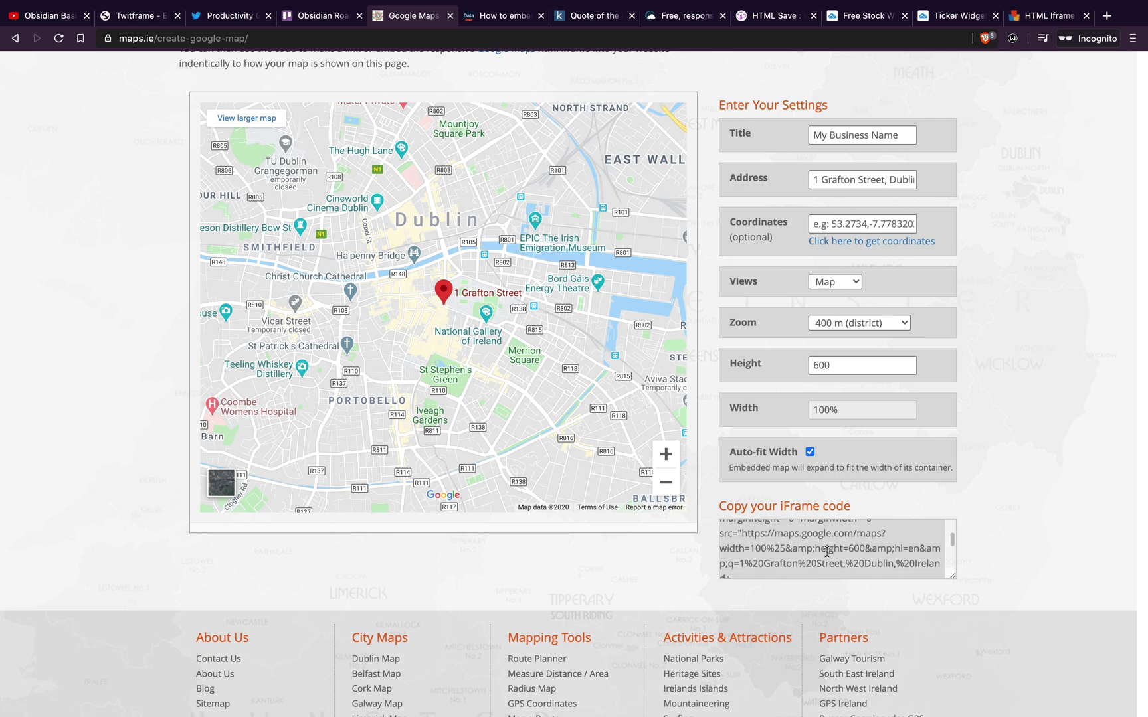
scroll(827, 552, down, 3)
drag(883, 563, 722, 518)
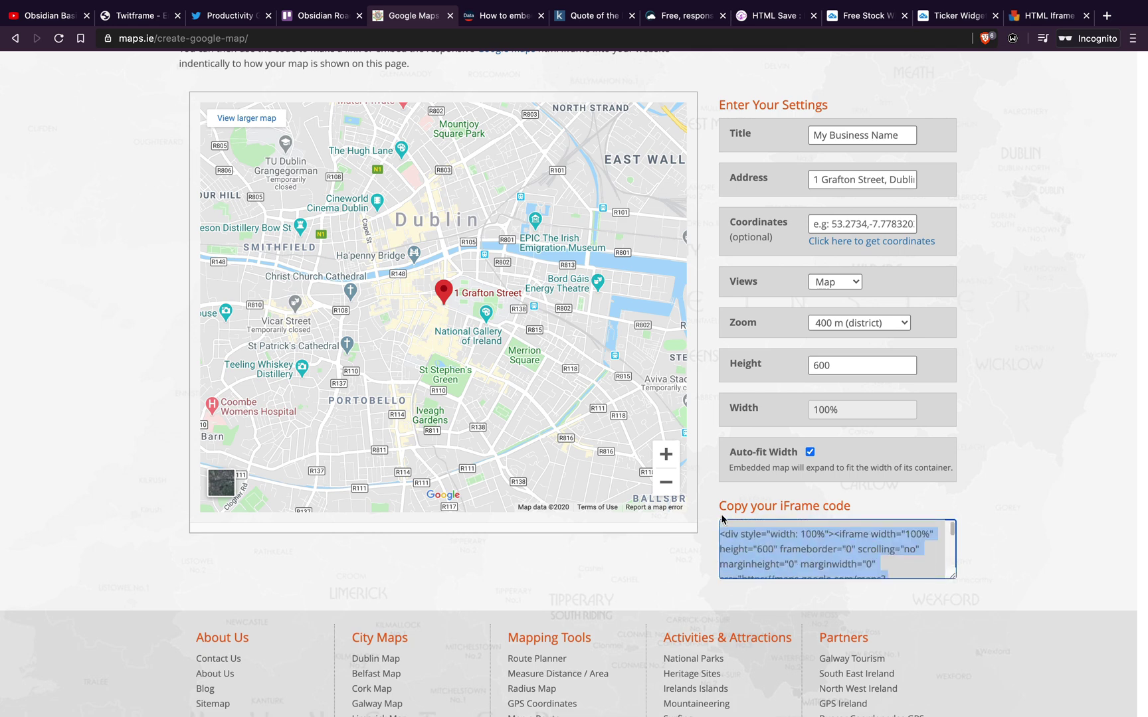
Paste the Dublin Google Maps iframe code on a new line in the note.
key(ctrl+Left)
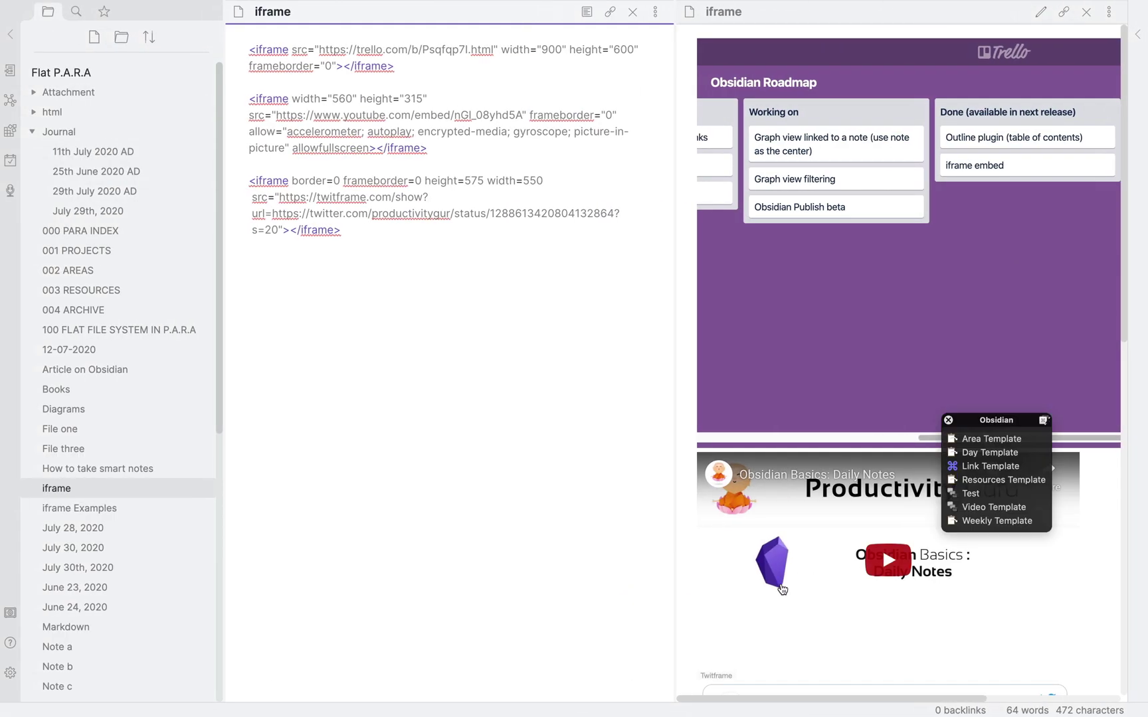
key(Return)
text(<iframe width="100%" height="600" frameborder="0" scrolling="no" marginheight="0" marginwidth="0" src="https://maps.google.com/maps?width=100%25&amp;height=600&amp;hl=en&amp;q=1%20Grafton%20Street,%20Dublin,%20Ireland+(My%20Business%20Name)&amp;t=&amp;z=14&amp;ie=UTF8&amp;iwloc=B&amp;output=embed"></iframe>)
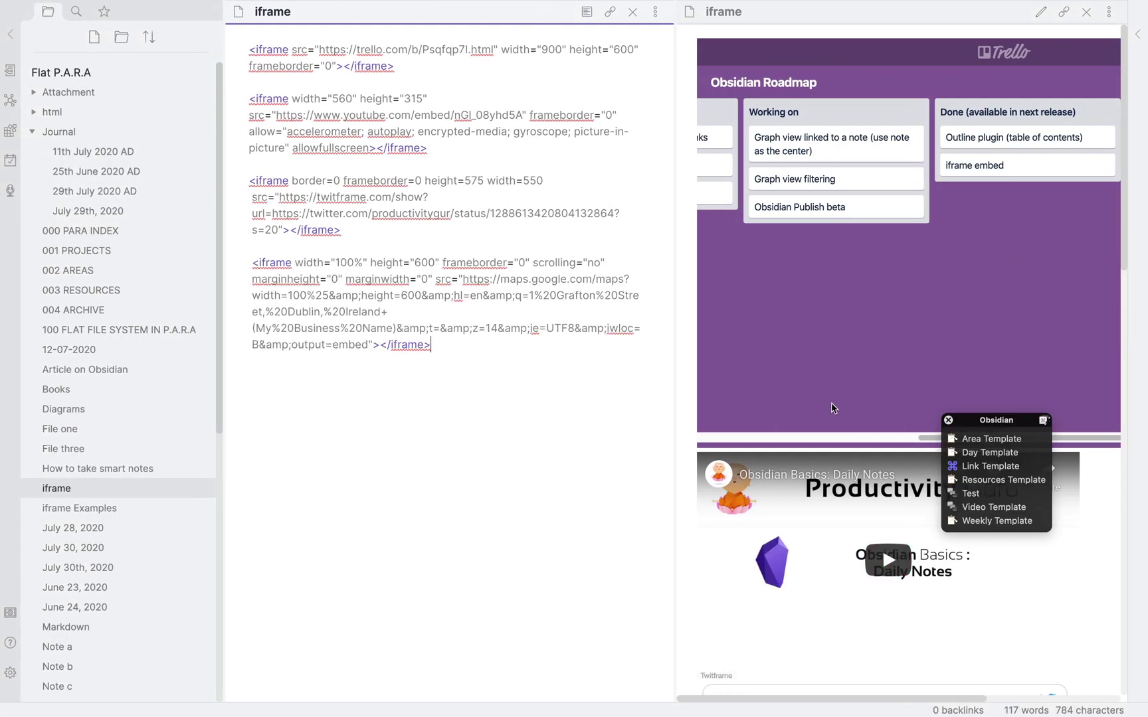
scroll(831, 403, down, 5)
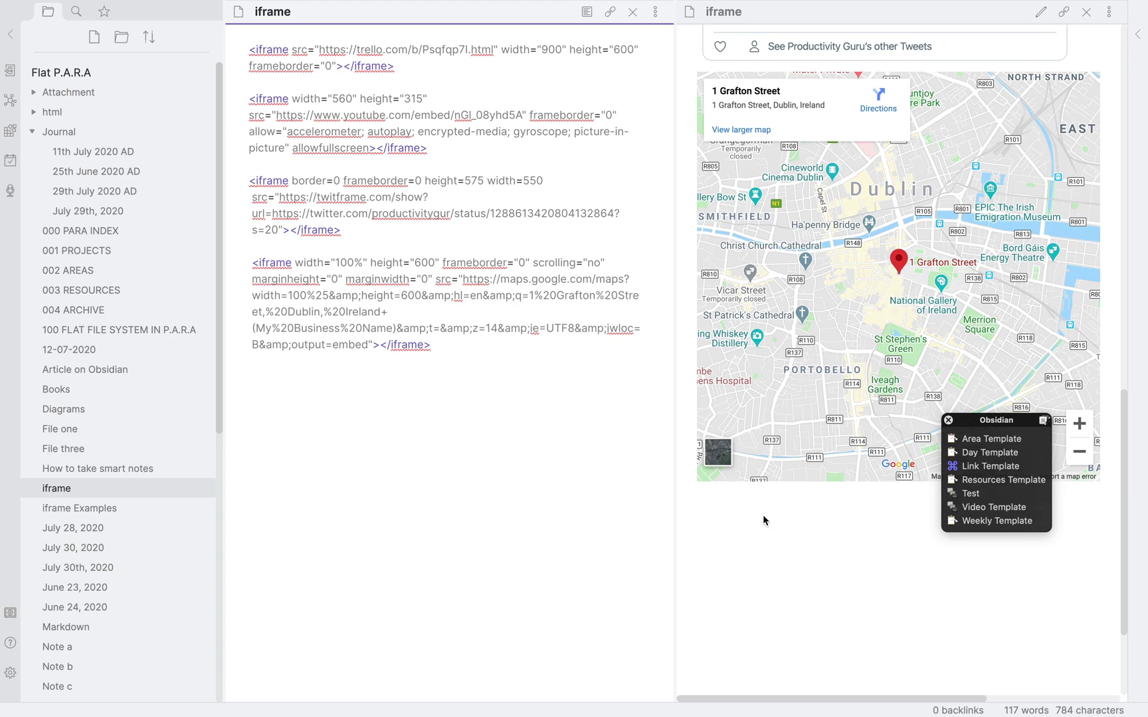
Copy the Our World in Data COVID-19 map iframe code and paste it into the note.
key(ctrl+Right)
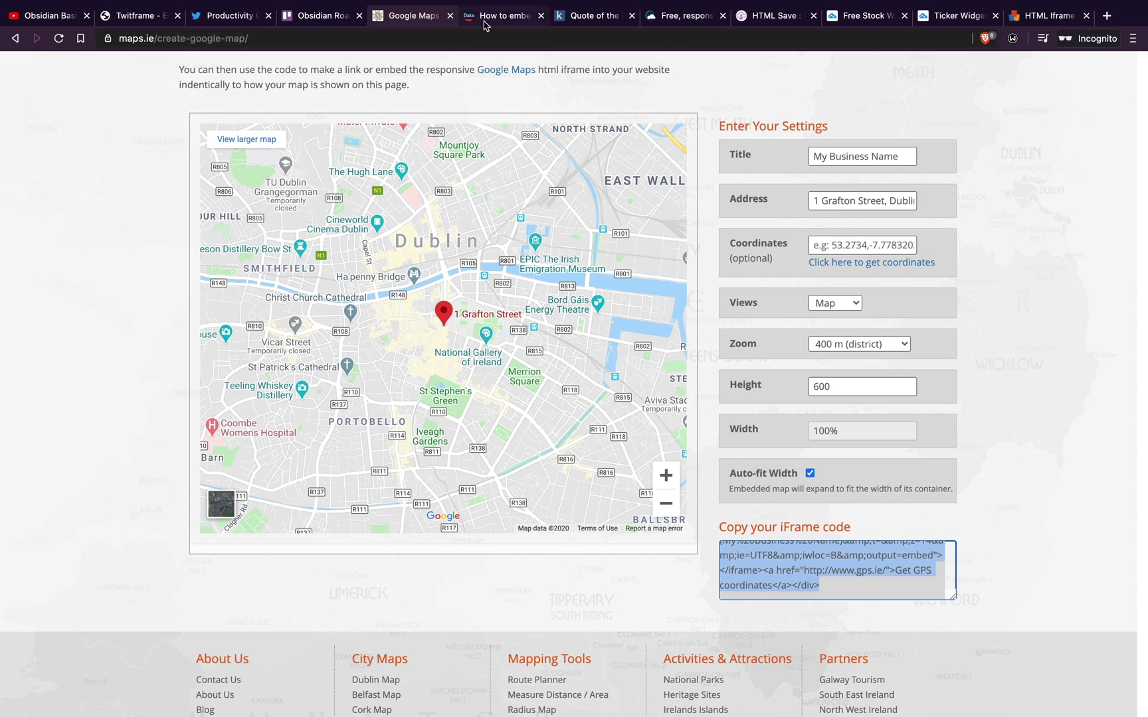
click(485, 22)
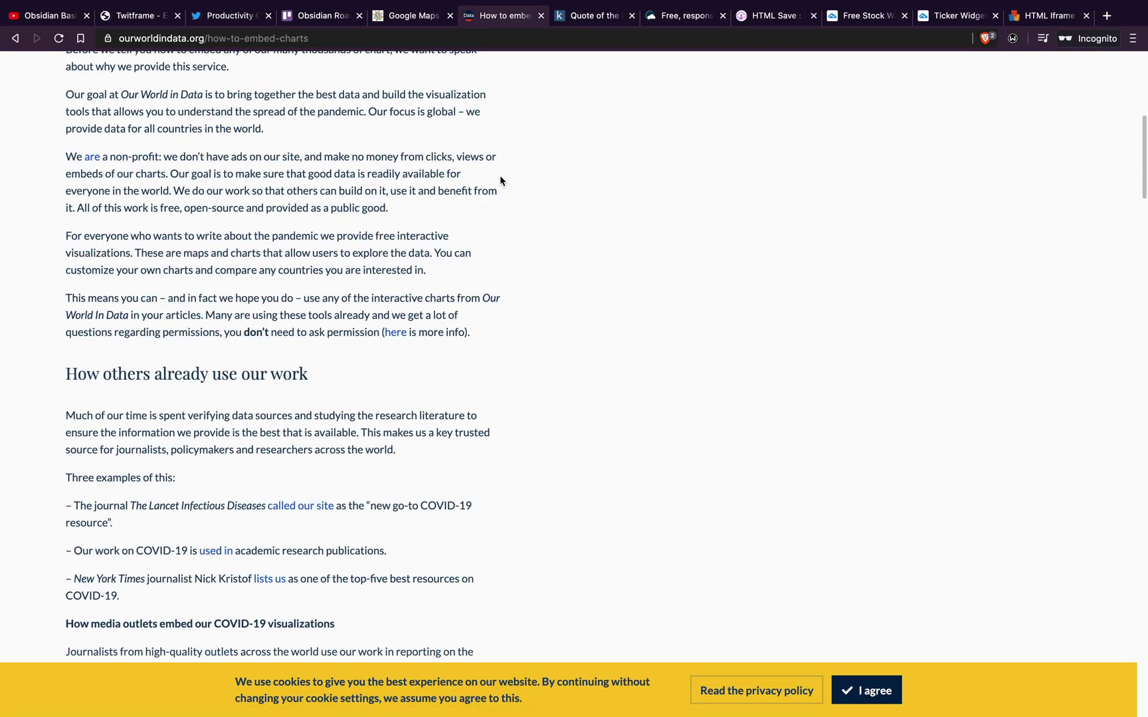
scroll(499, 174, down, 15)
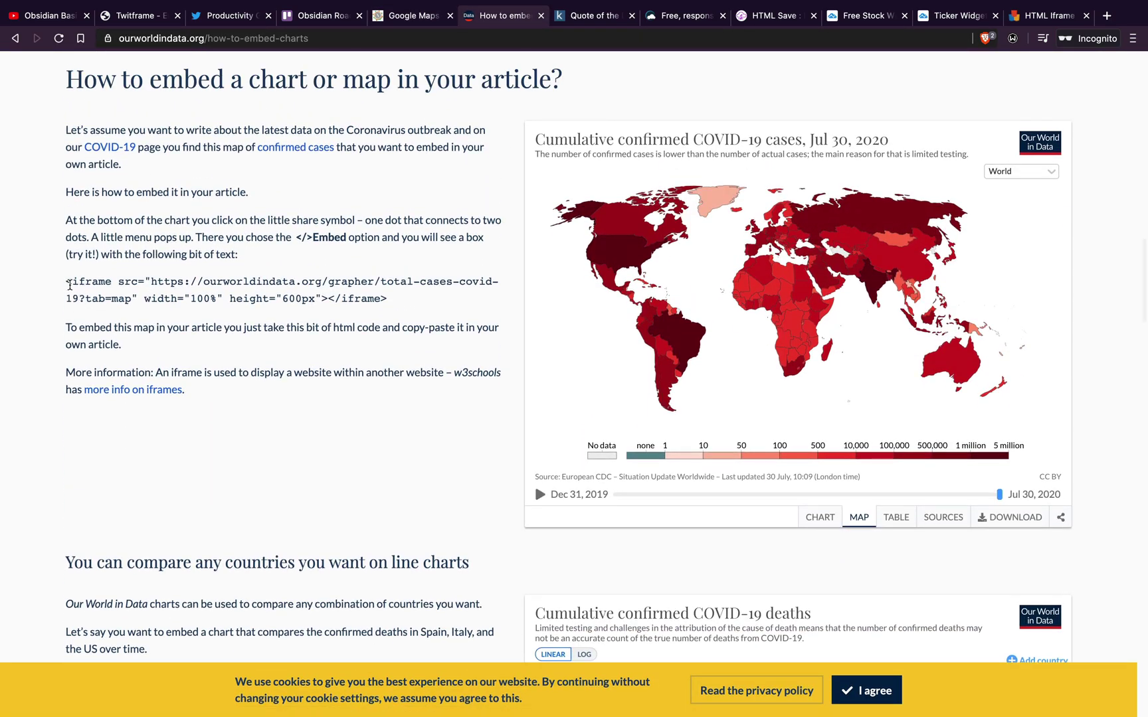
drag(70, 286, 387, 298)
key(super+c)
key(ctrl+Left)
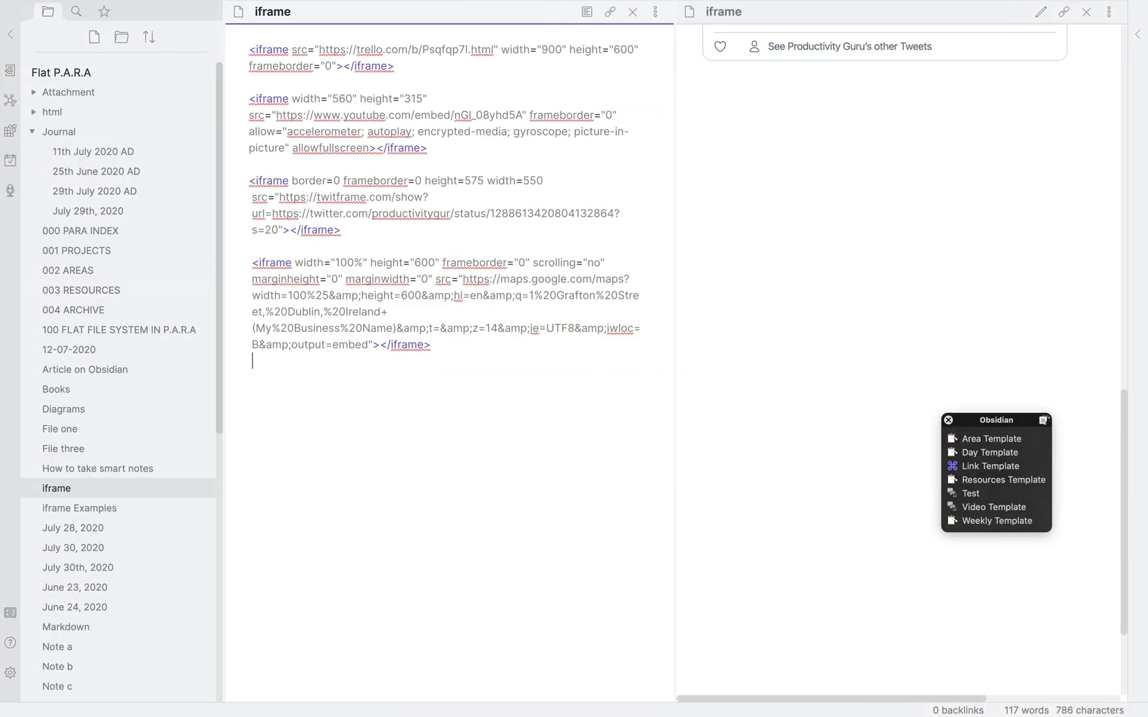
key(super+v)
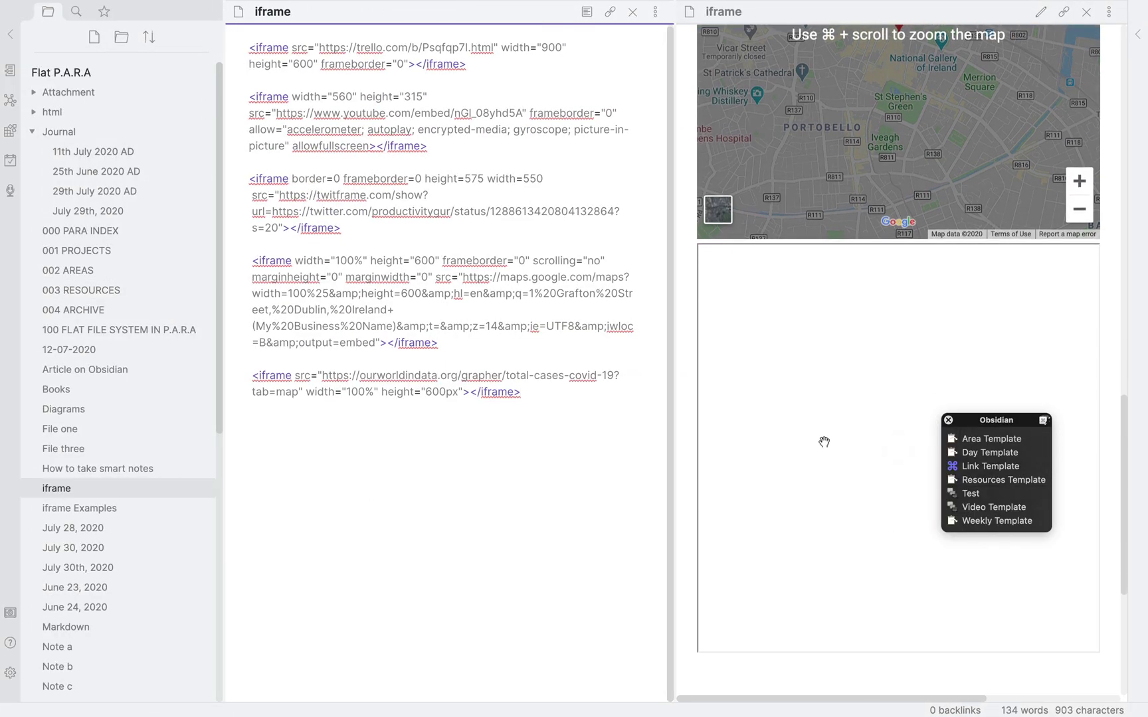
scroll(823, 442, down, 3)
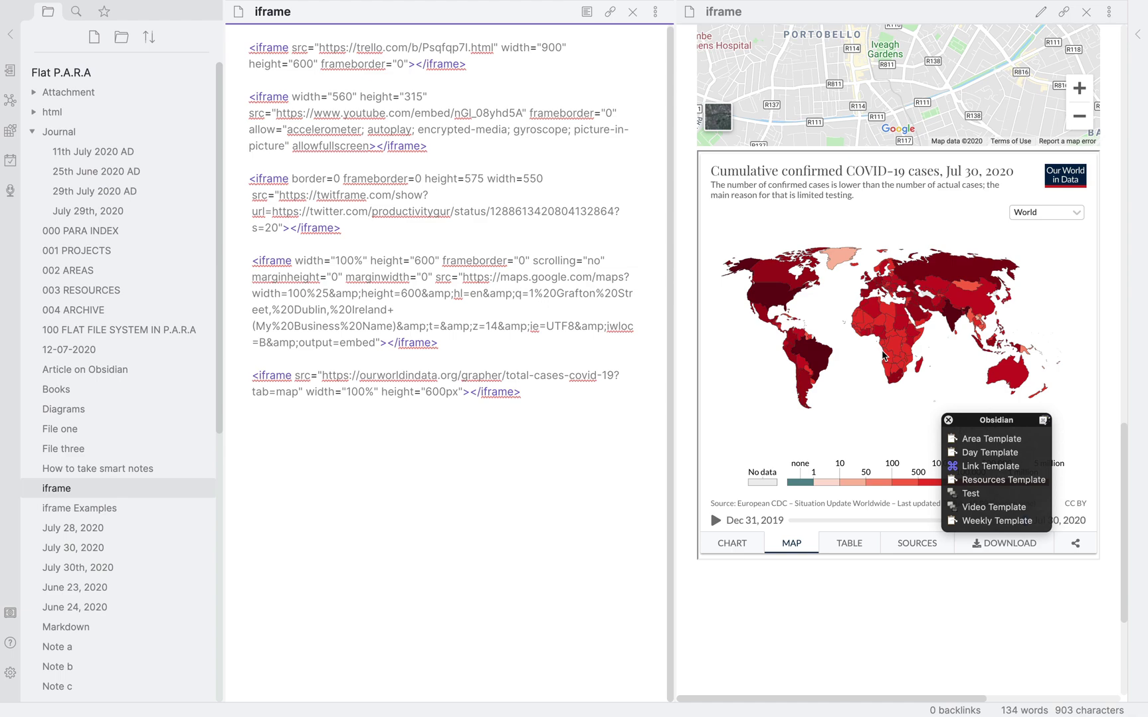
click(588, 429)
key(ctrl+Right)
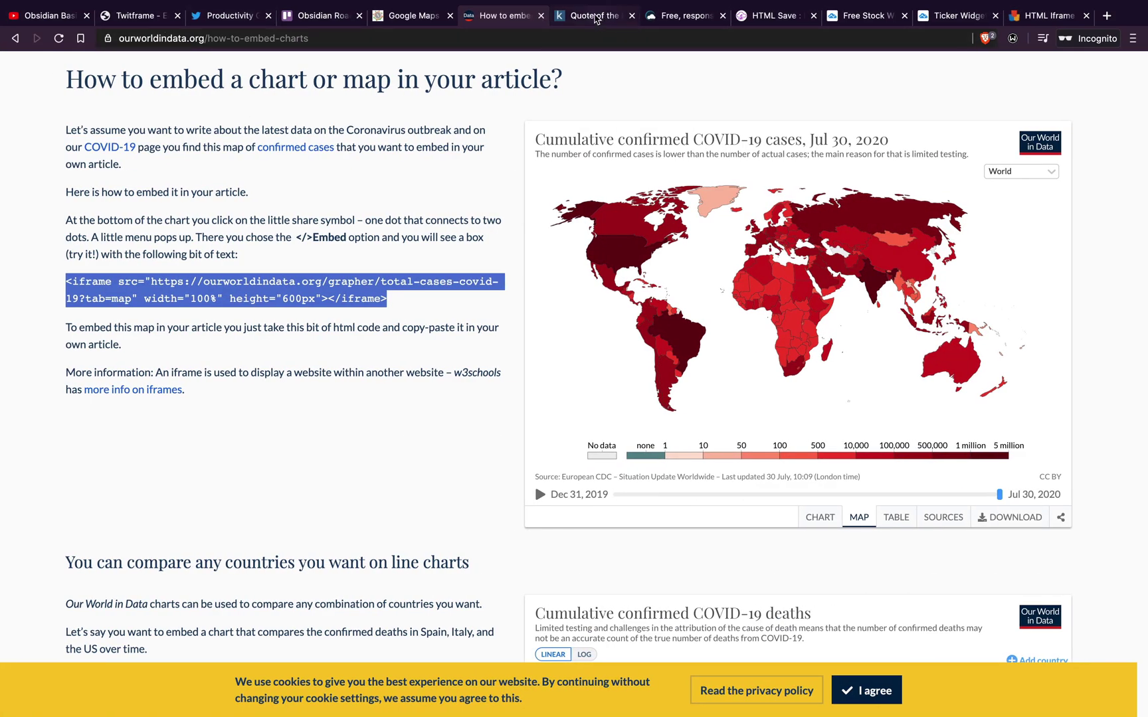
Copy the kwize Quote of the Day widget HTML code and return to Obsidian.
click(591, 15)
scroll(439, 263, up, 3)
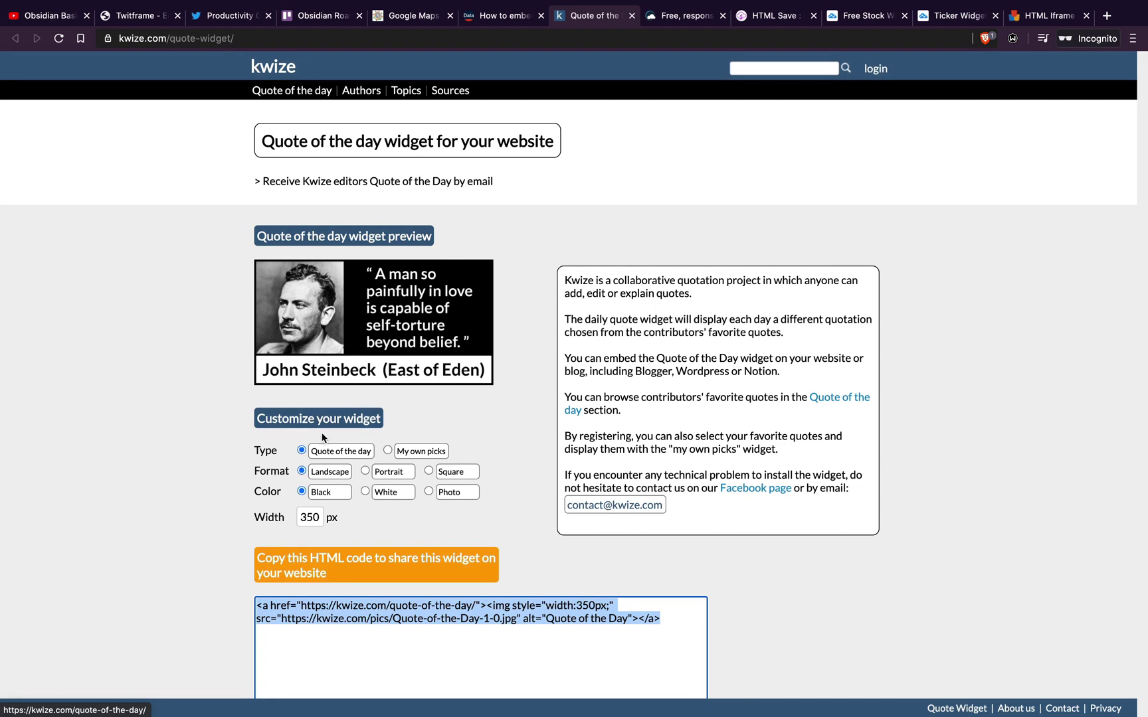
scroll(302, 492, down, 3)
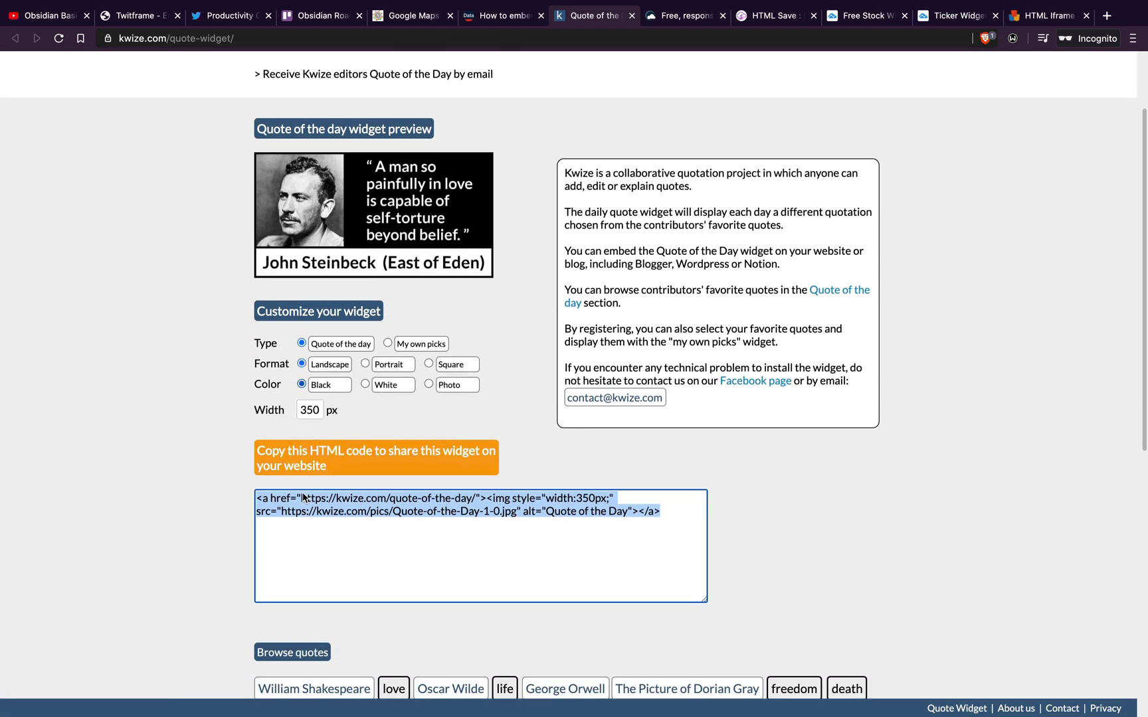
right_click(312, 510)
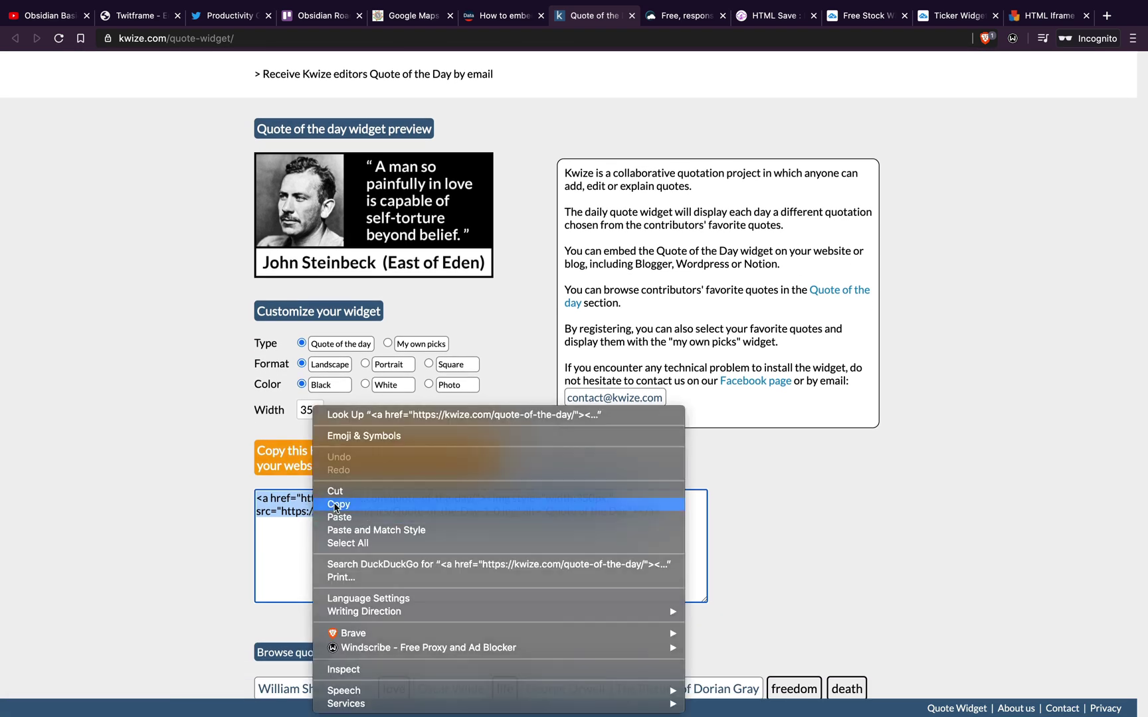
click(336, 505)
key(super+Tab)
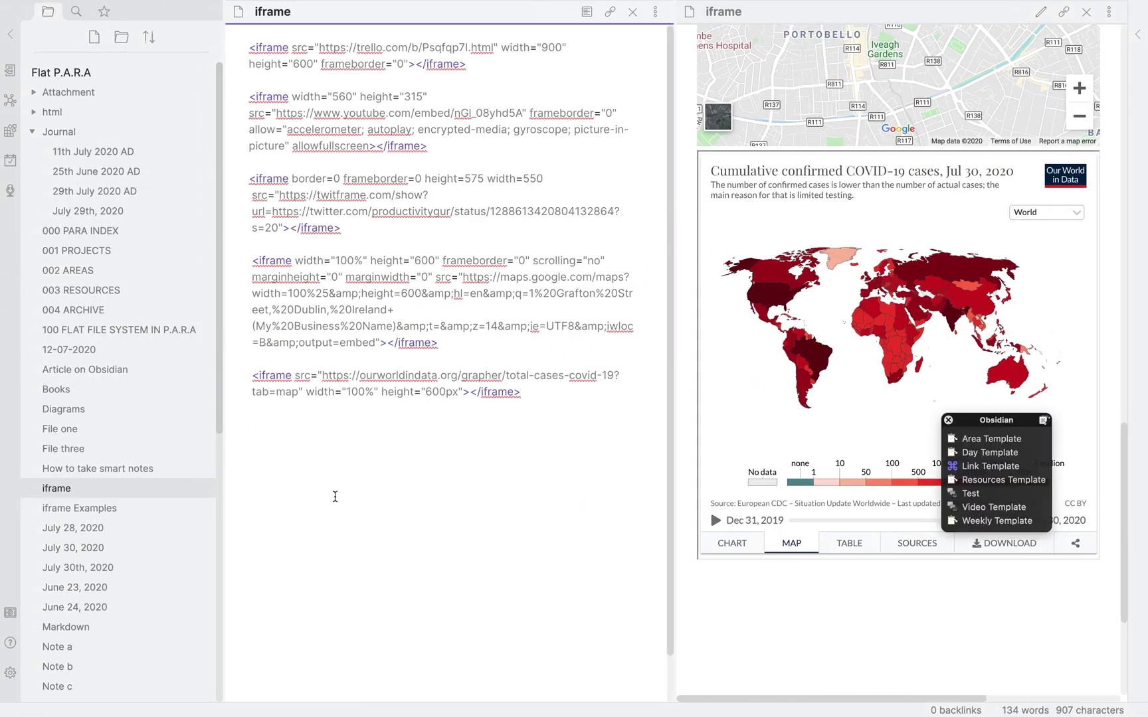
Paste the kwize quote HTML at the note's end and view the John Steinbeck quote below the map.
key(ctrl+v)
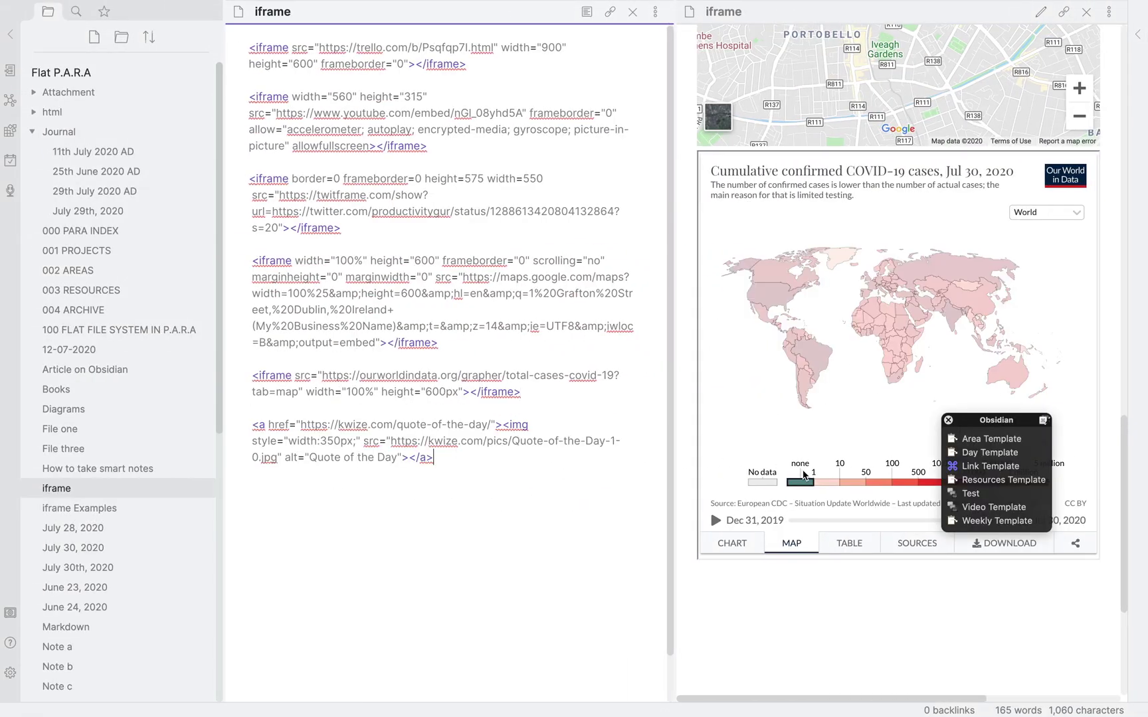
scroll(802, 475, down, 3)
scroll(802, 474, down, 3)
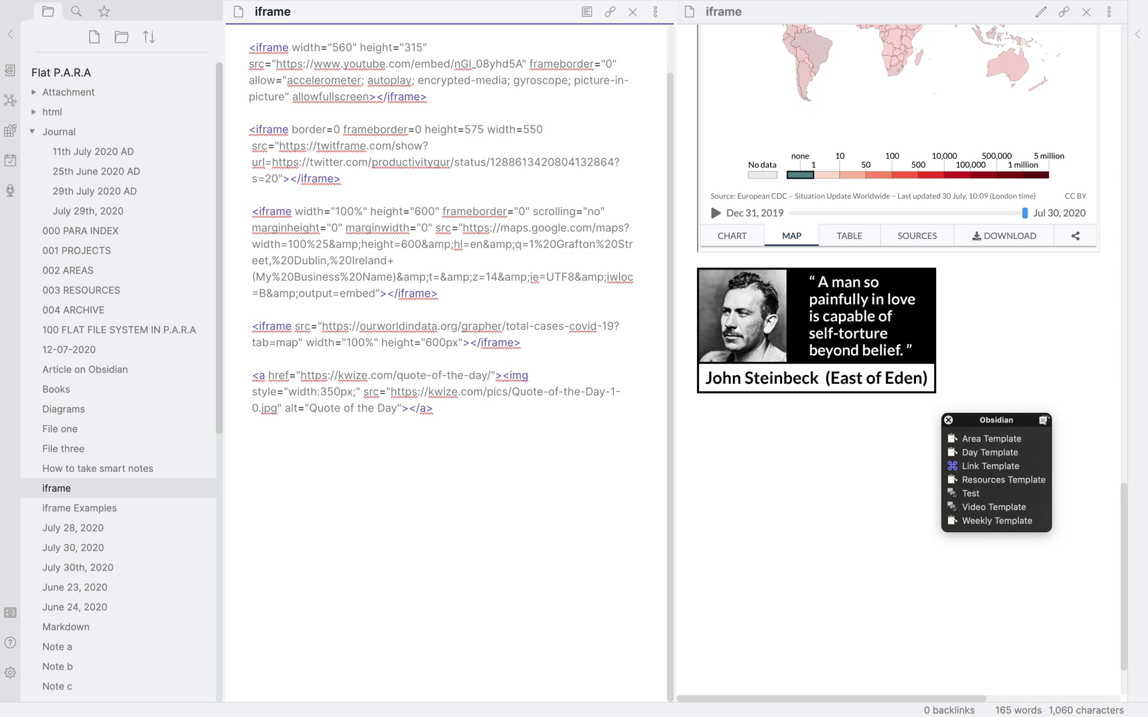
key(super+Tab)
Set the WeatherWidget.io widget location to Mumbai.
click(684, 16)
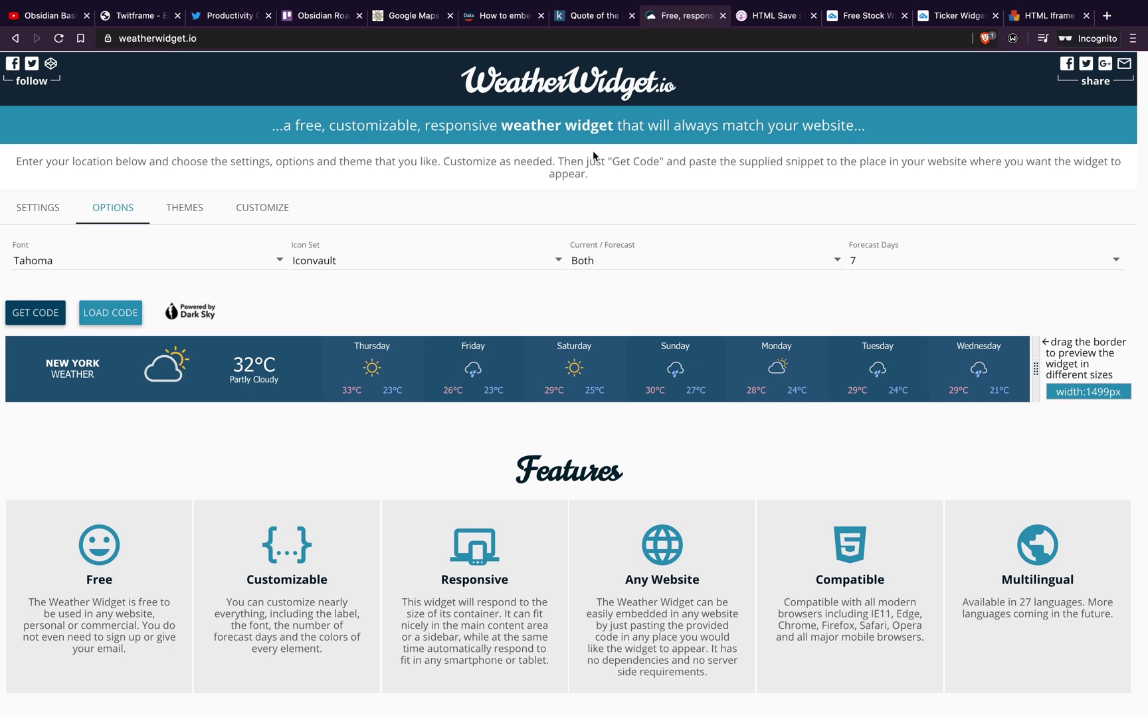
click(57, 210)
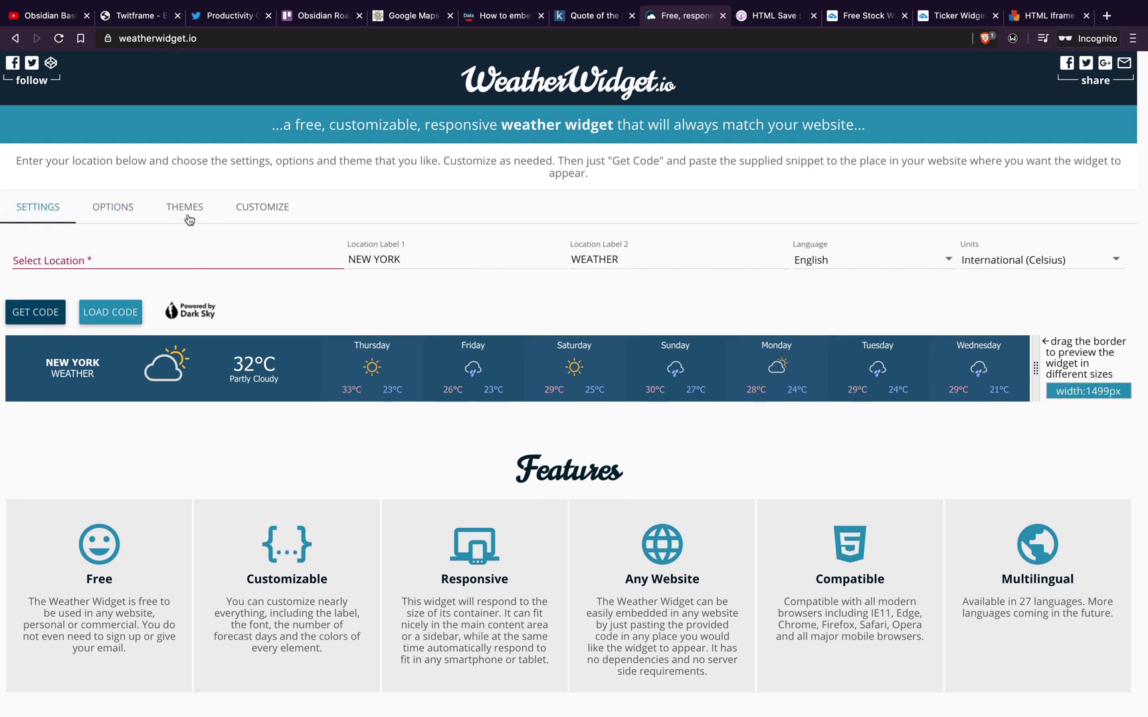
click(155, 265)
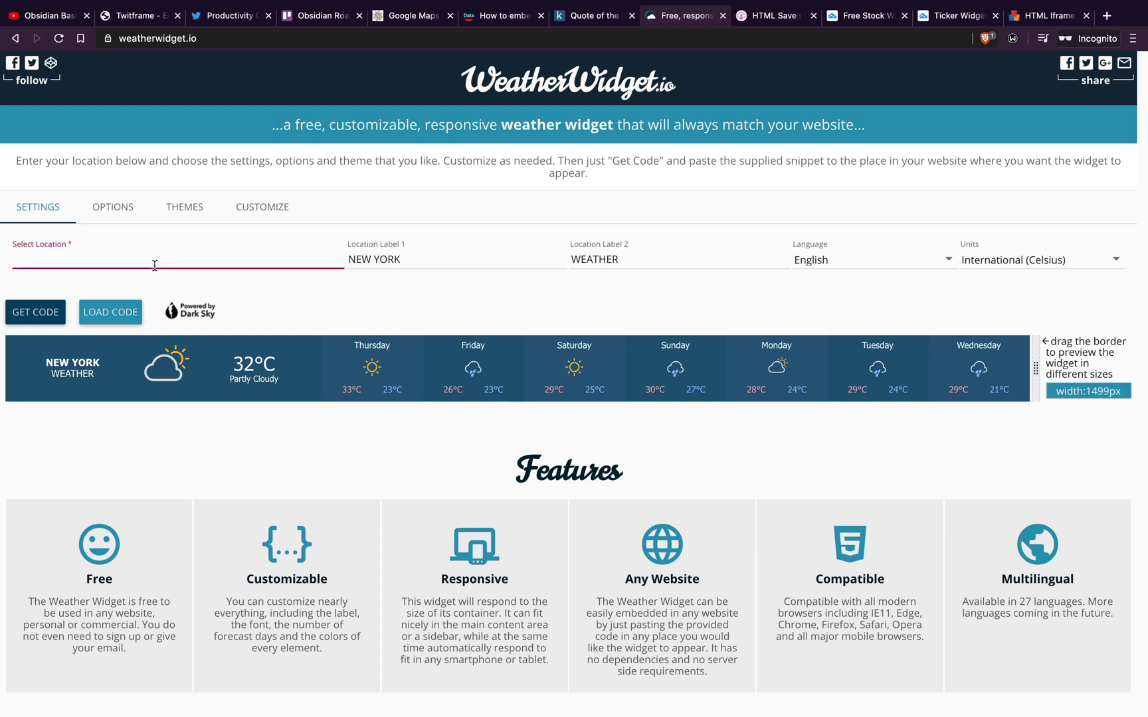
text(Mumbai)
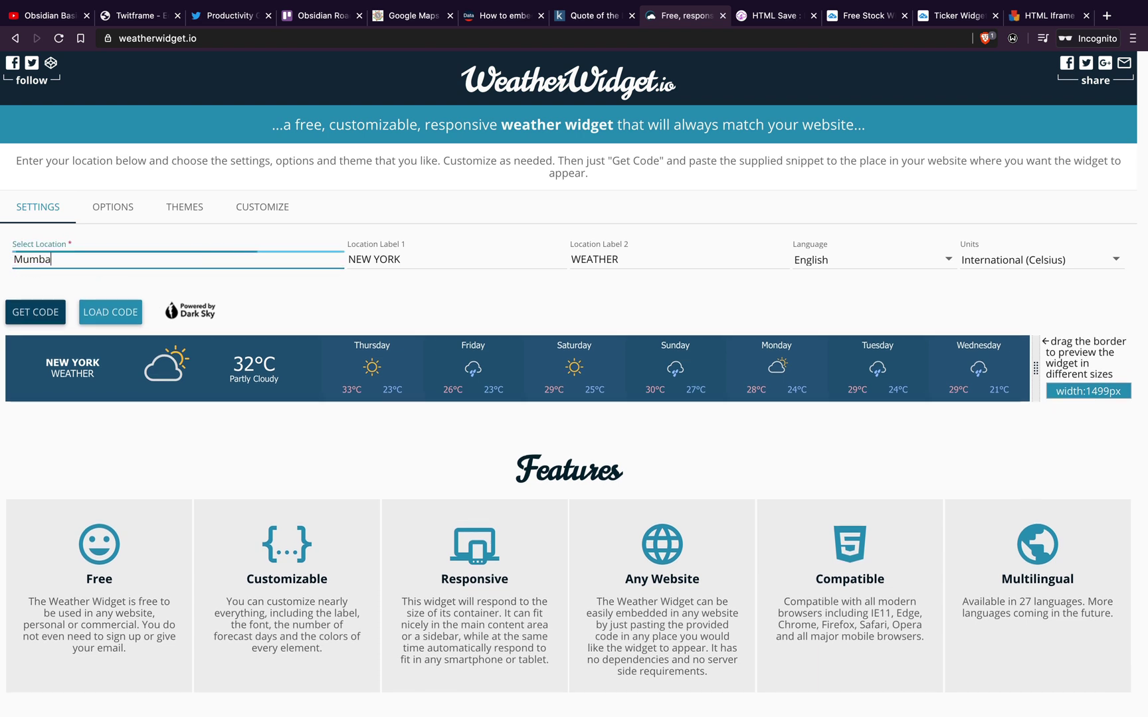
click(165, 280)
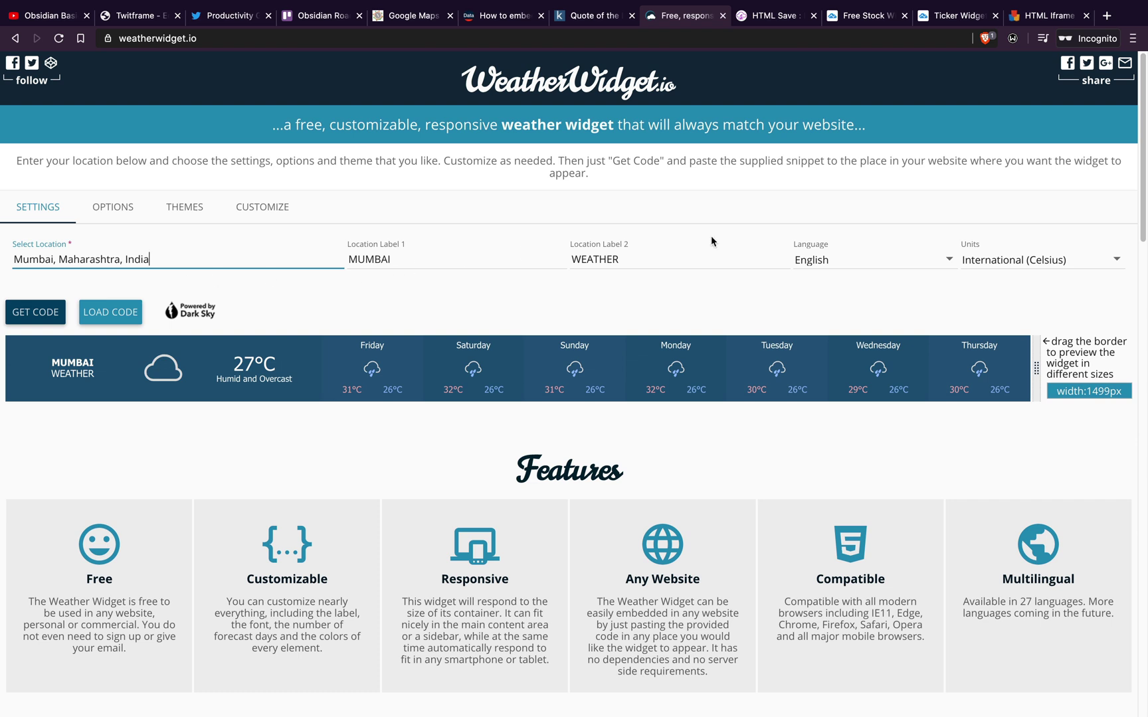
Set Climacons Animated icons, 3 forecast days, Roboto font and the Pure theme.
click(109, 212)
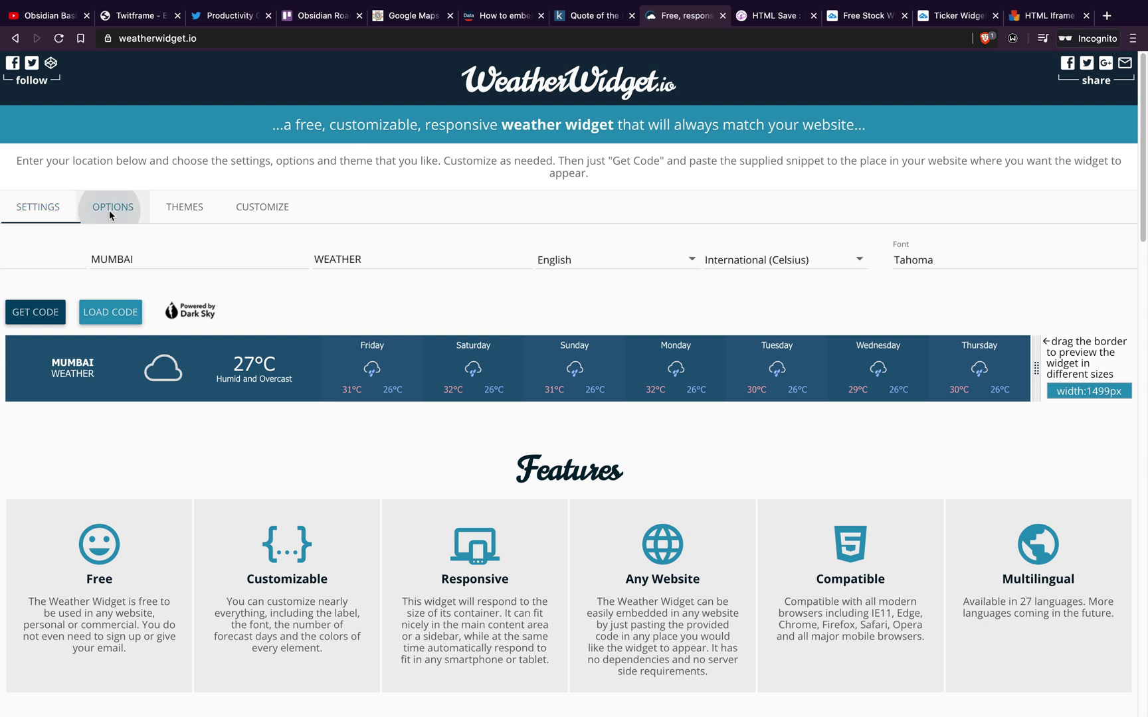
click(320, 260)
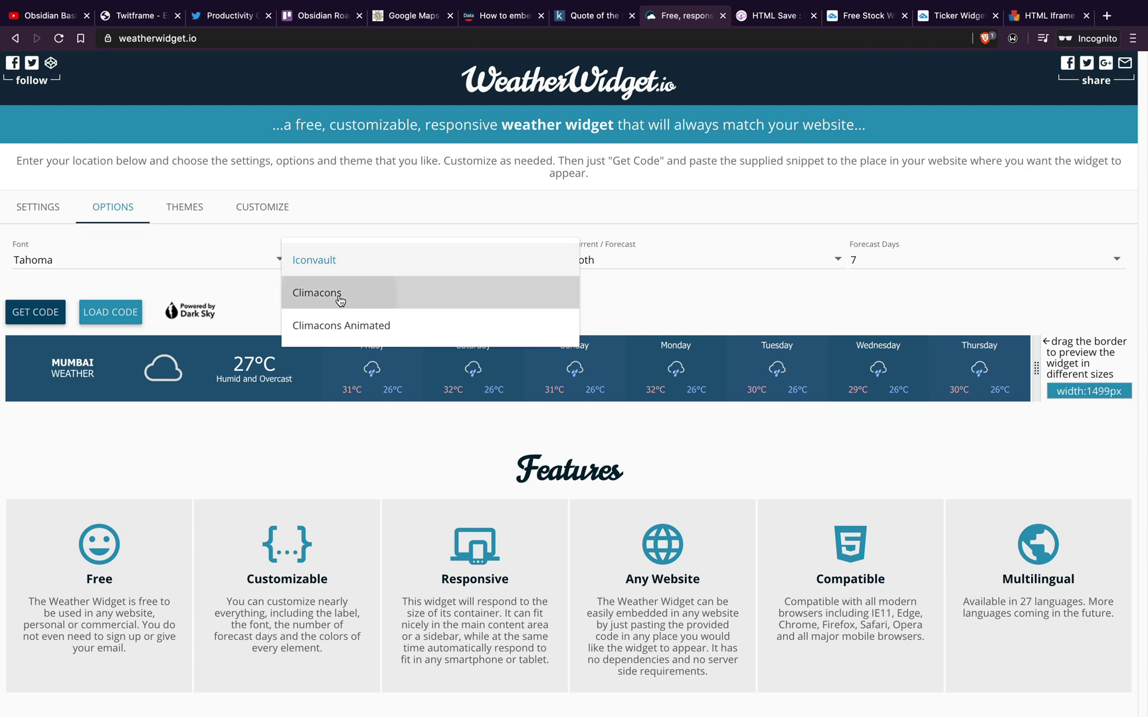
click(328, 292)
click(353, 263)
click(358, 298)
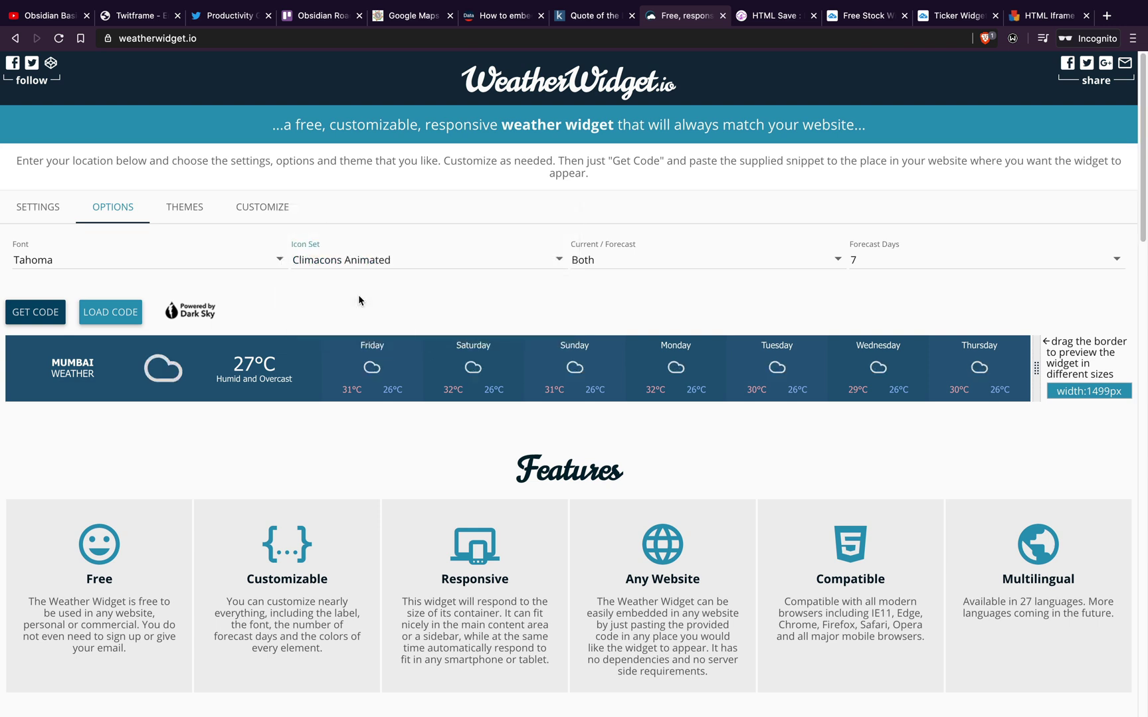
click(860, 264)
click(867, 325)
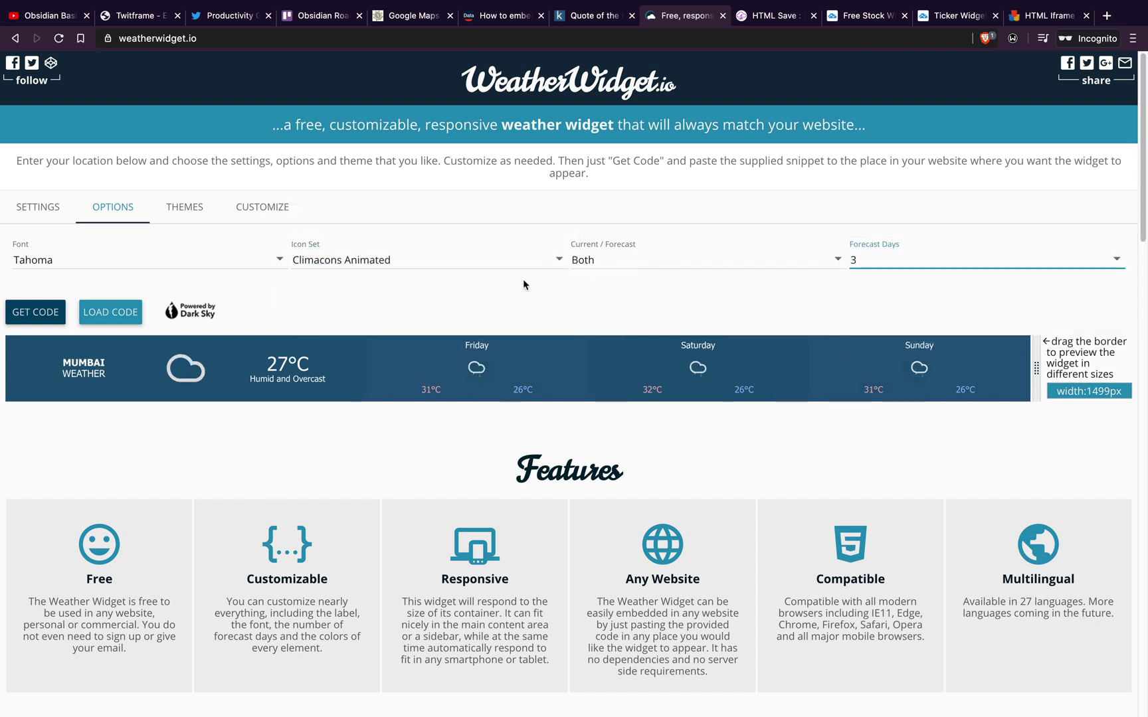
click(159, 204)
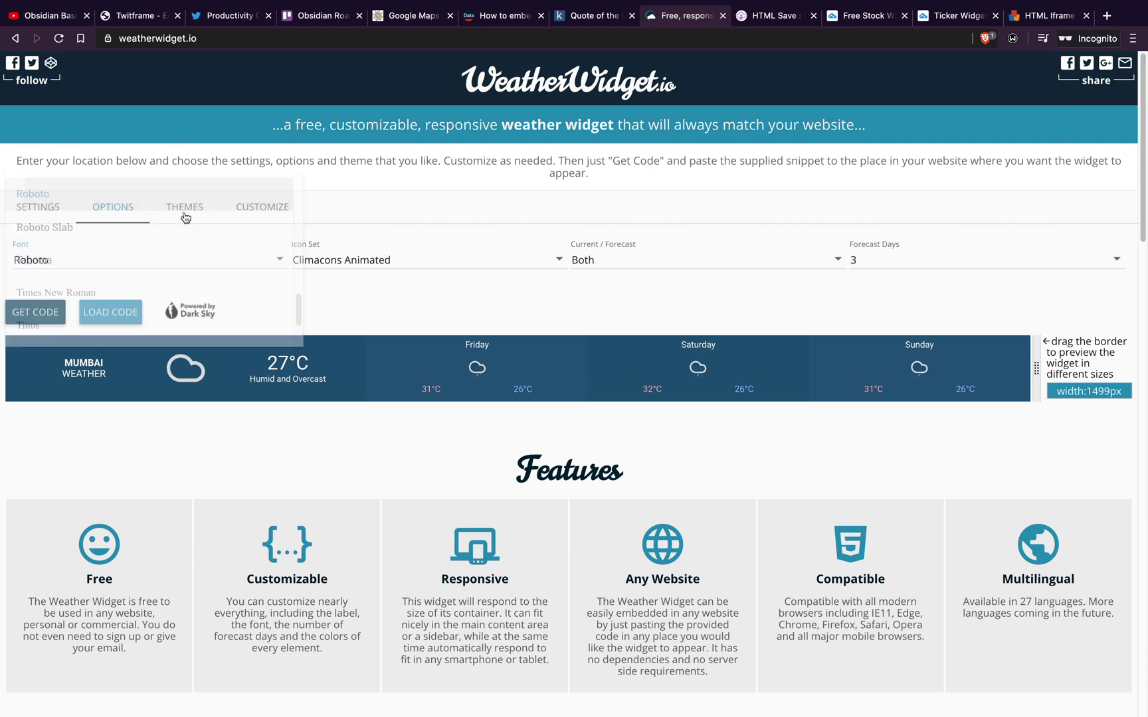
click(192, 211)
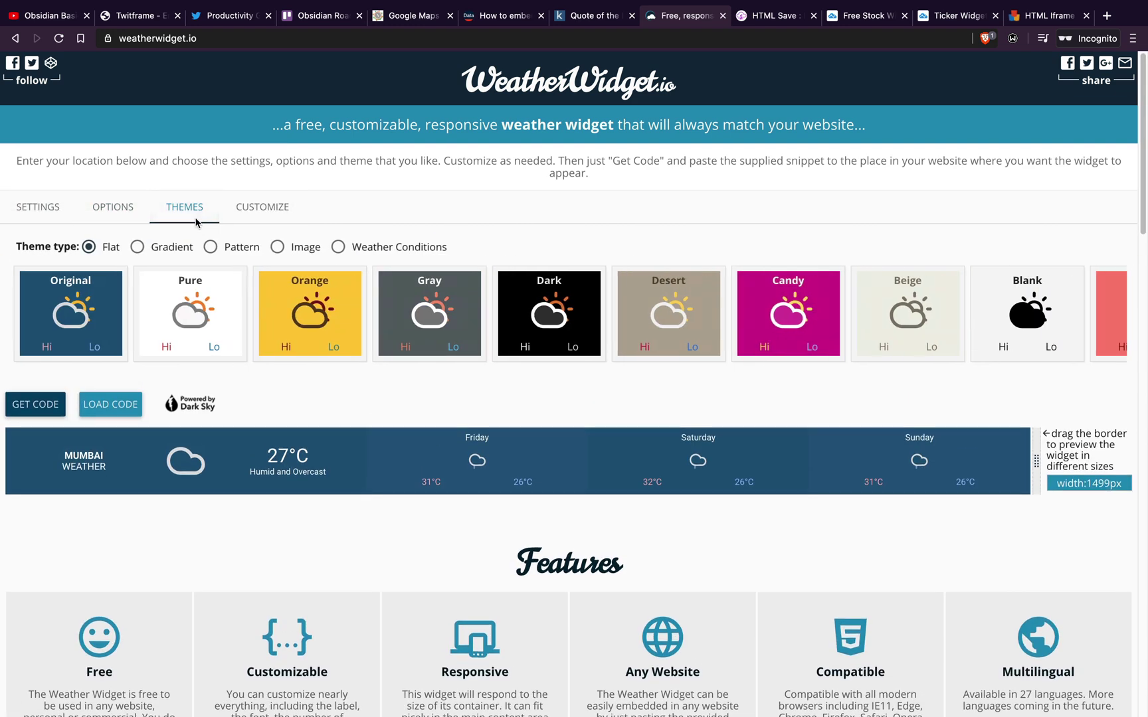
click(198, 309)
Shrink the widget preview to 744px wide and copy its embed code to the clipboard.
drag(1038, 462, 521, 449)
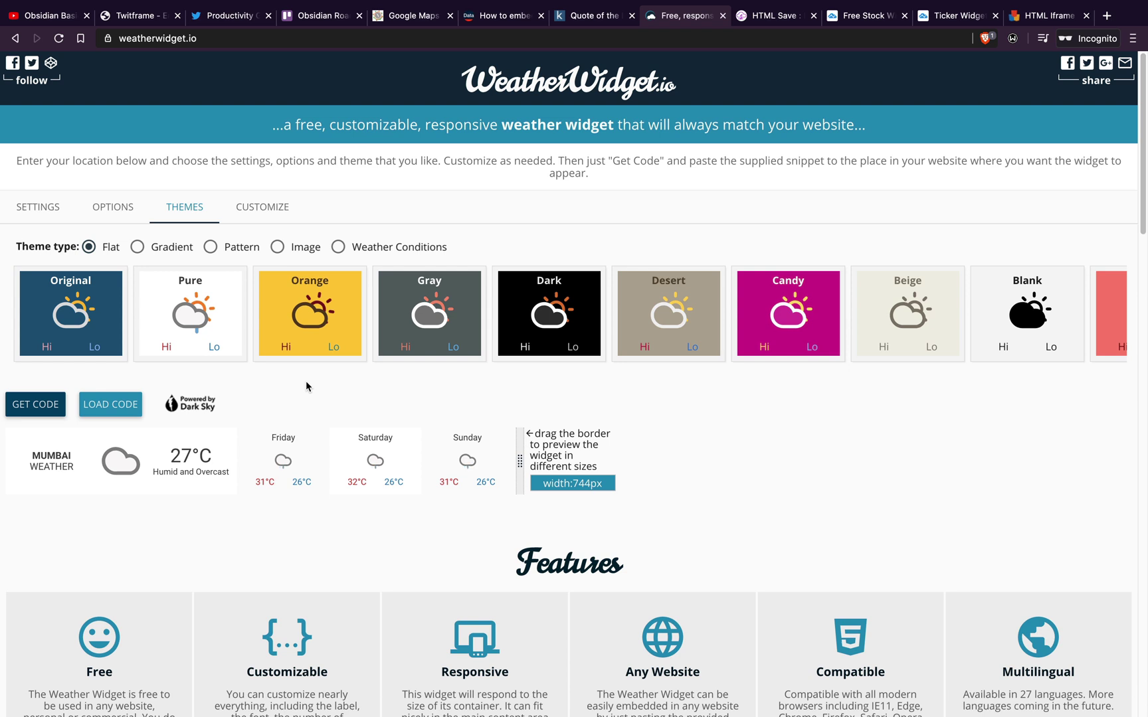
click(20, 410)
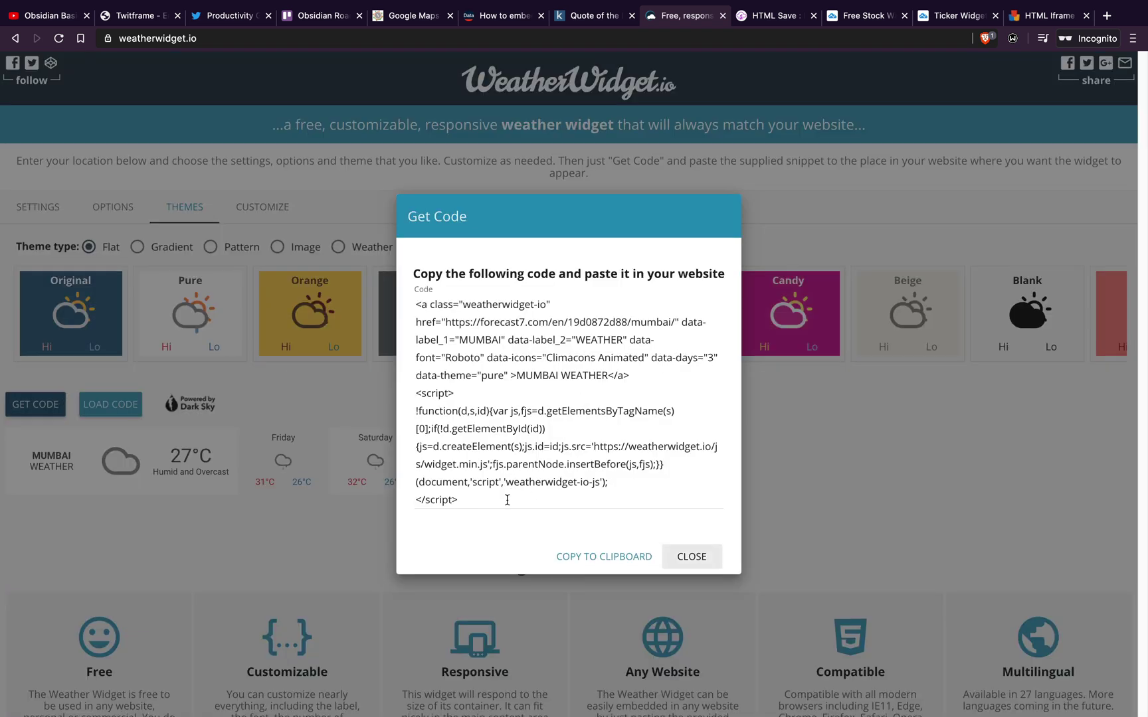
click(587, 561)
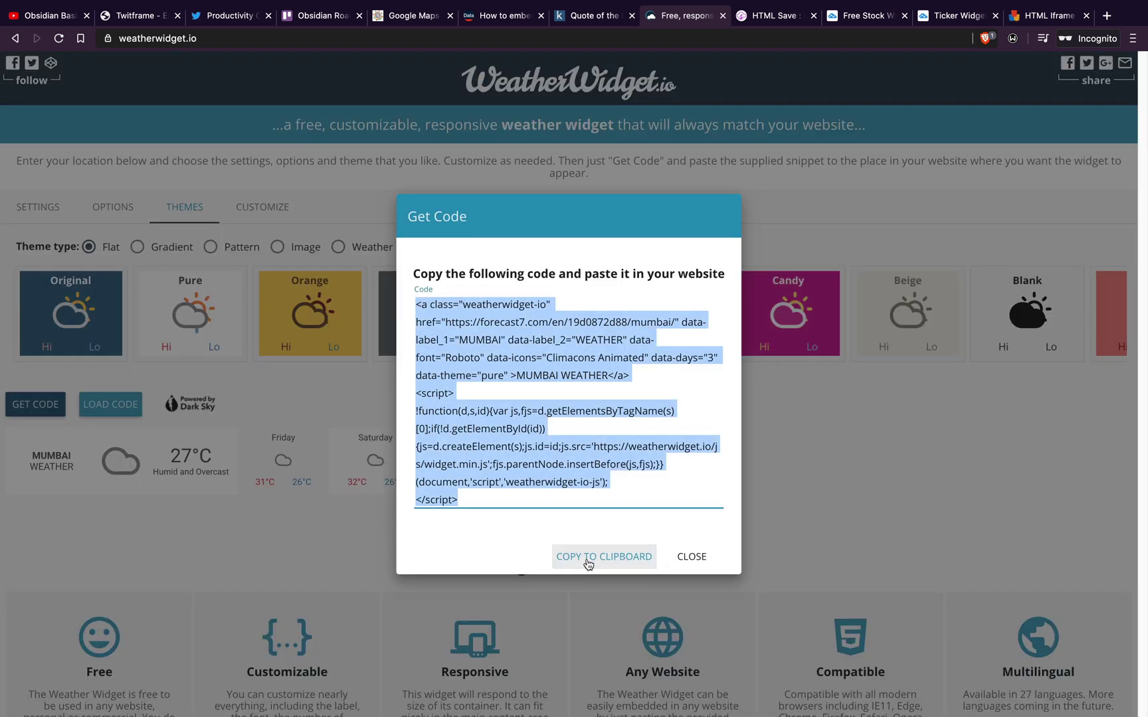
key(super+Tab)
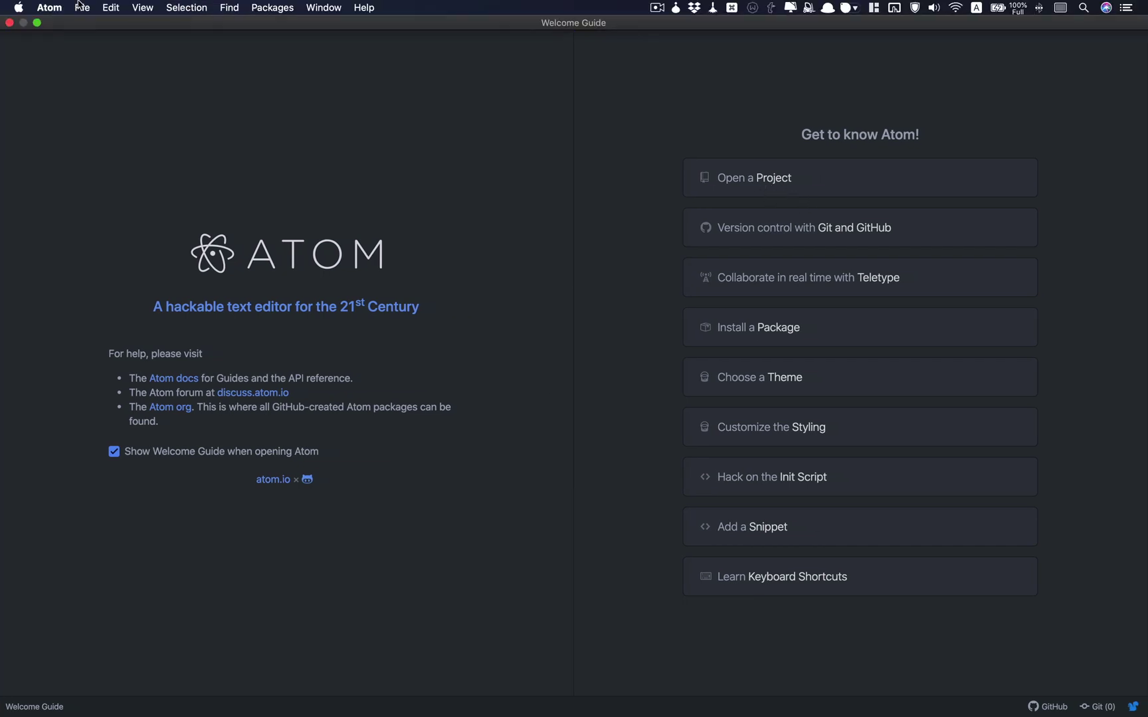
Create a new untitled Atom file containing <html> and </html> tags.
click(82, 7)
click(93, 37)
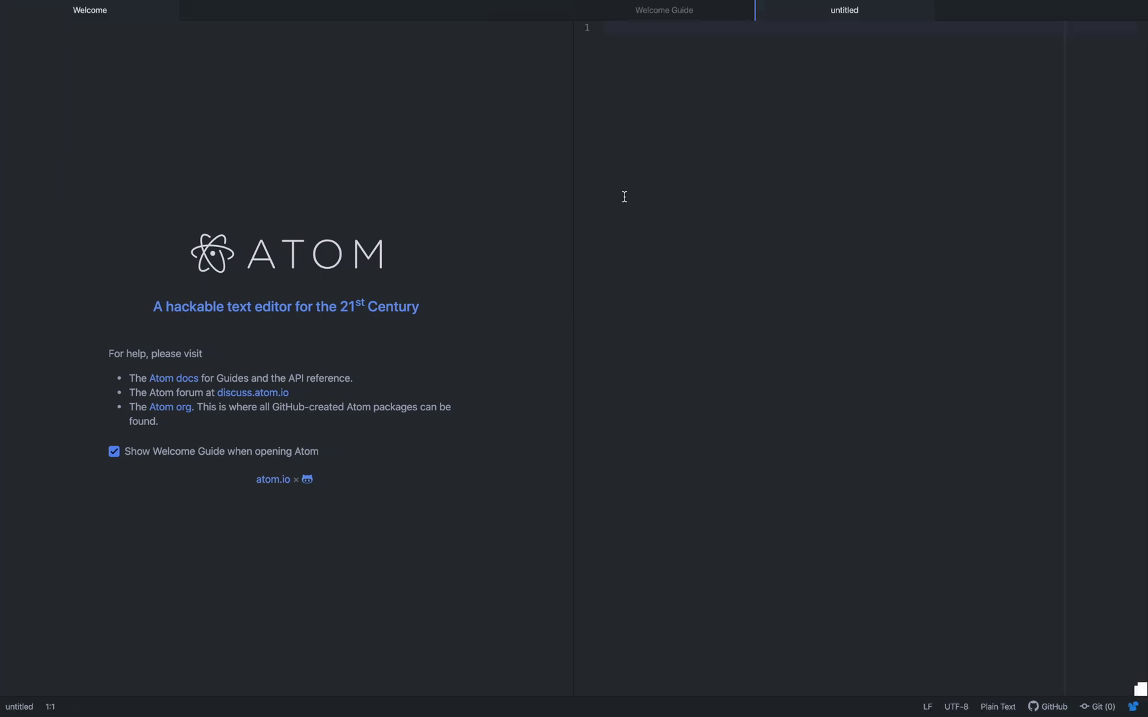
text(<html>)
key(Return)
text(</html>)
Paste the Mumbai weather widget code between the html tags and select the whole file.
click(664, 26)
key(Return)
key(super+v)
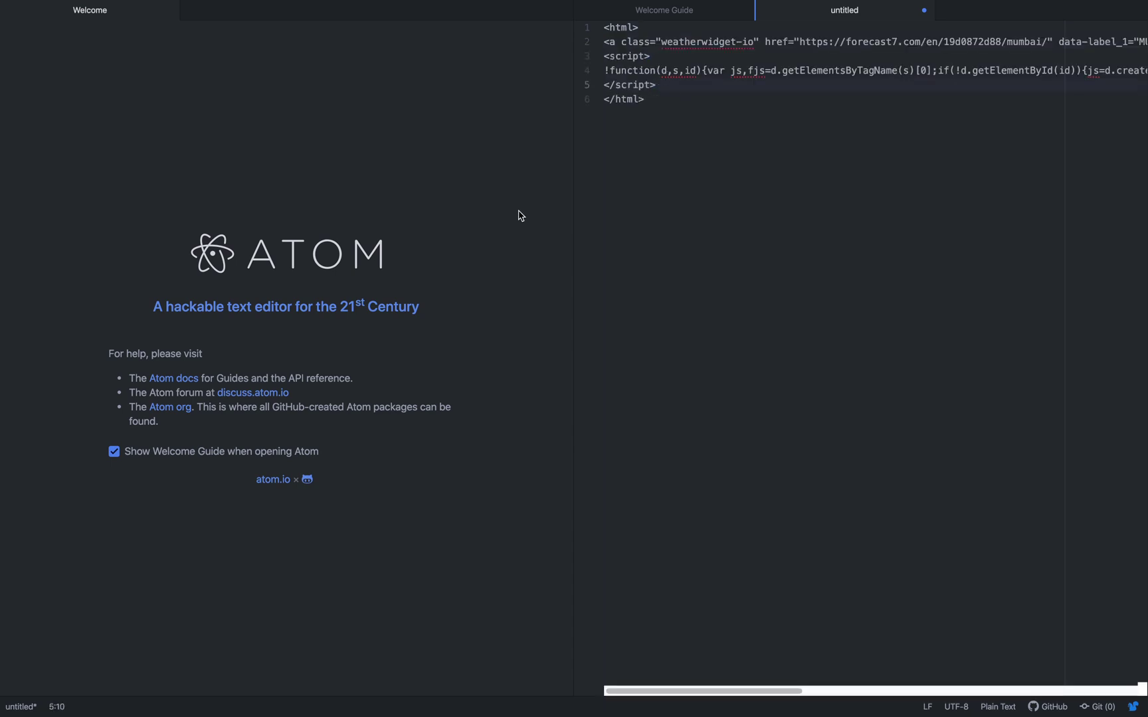
key(super+a)
Paste the html-wrapped Mumbai weather code into HtmlSave's Paste HTML box, then open the HTML Iframe Generator.
key(super+Tab)
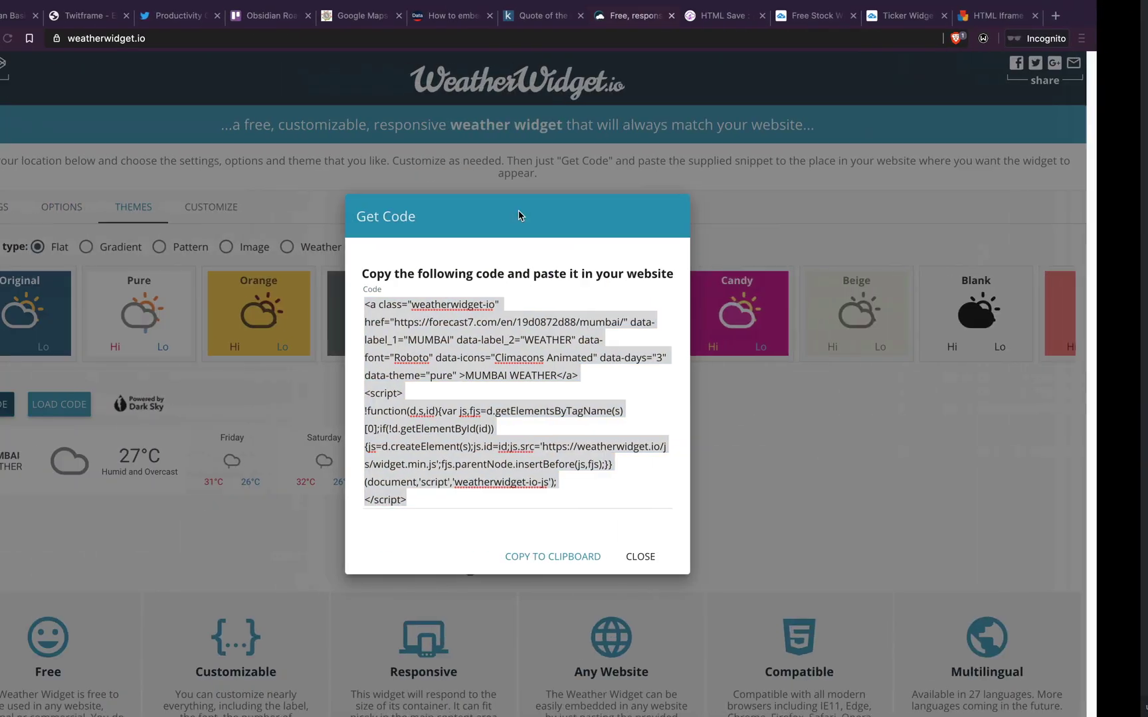
click(776, 17)
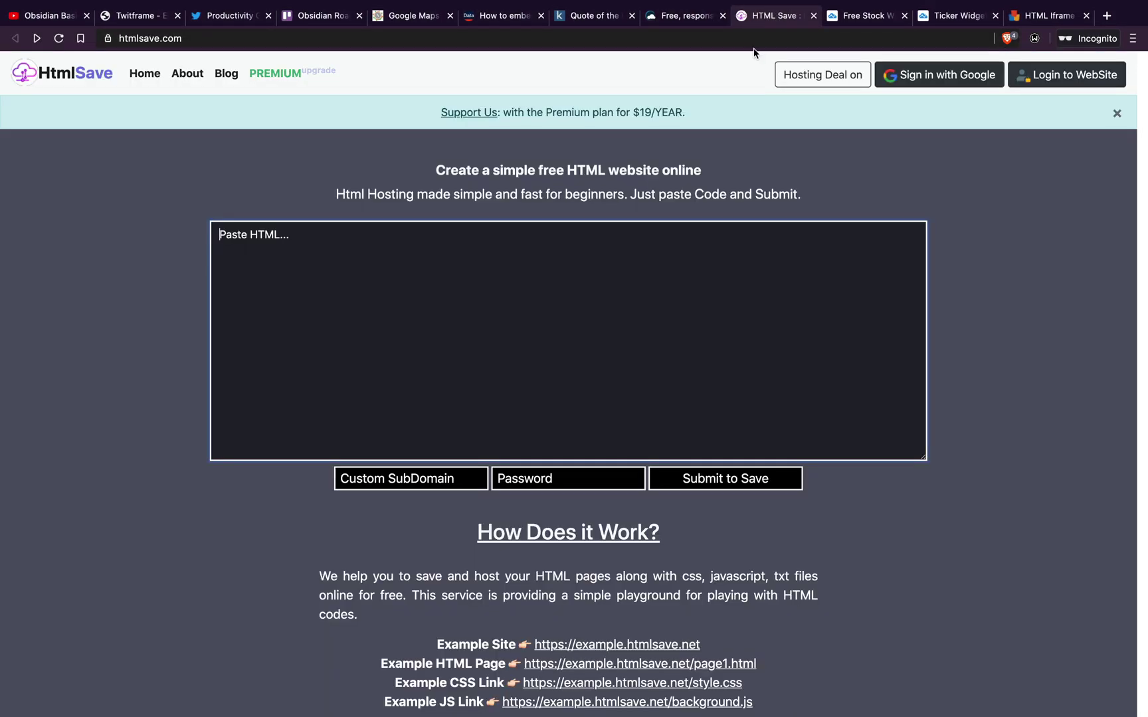
click(527, 303)
key(super+v)
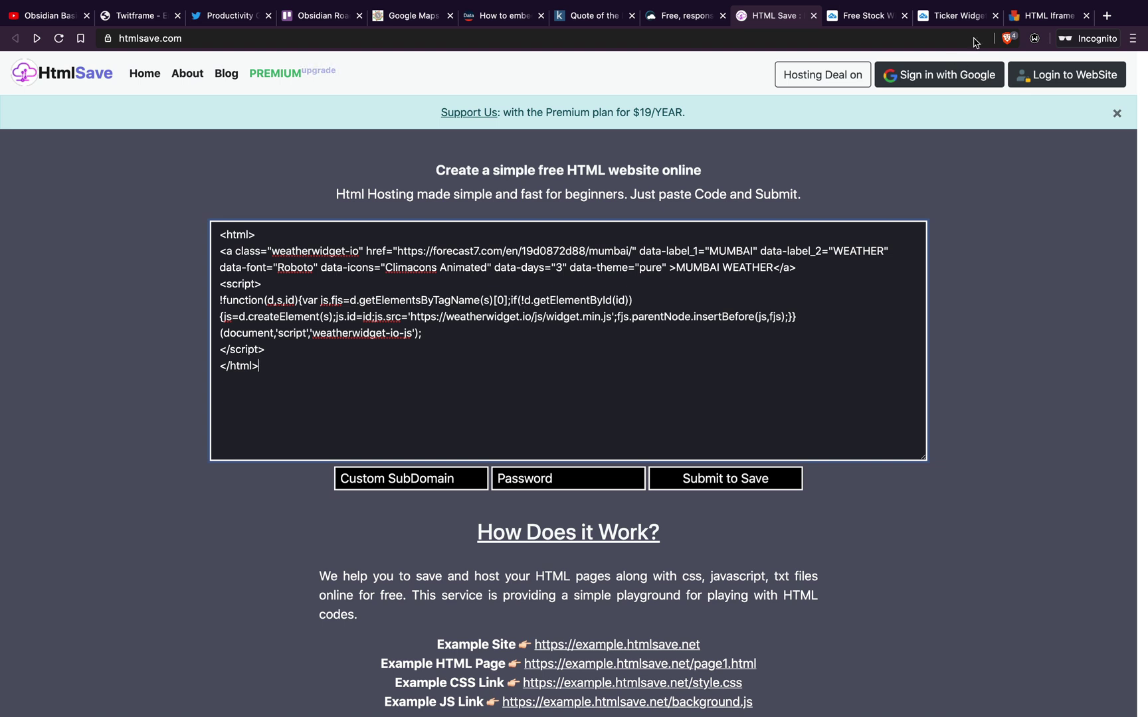
click(1036, 14)
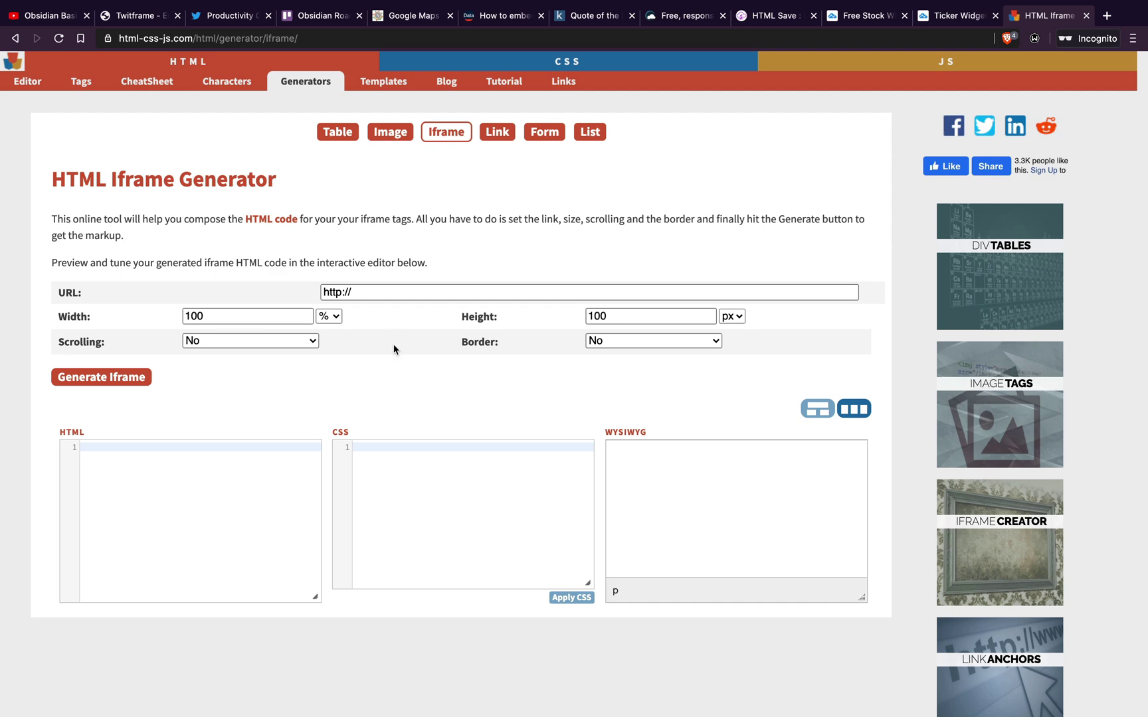
key(ctrl+Left)
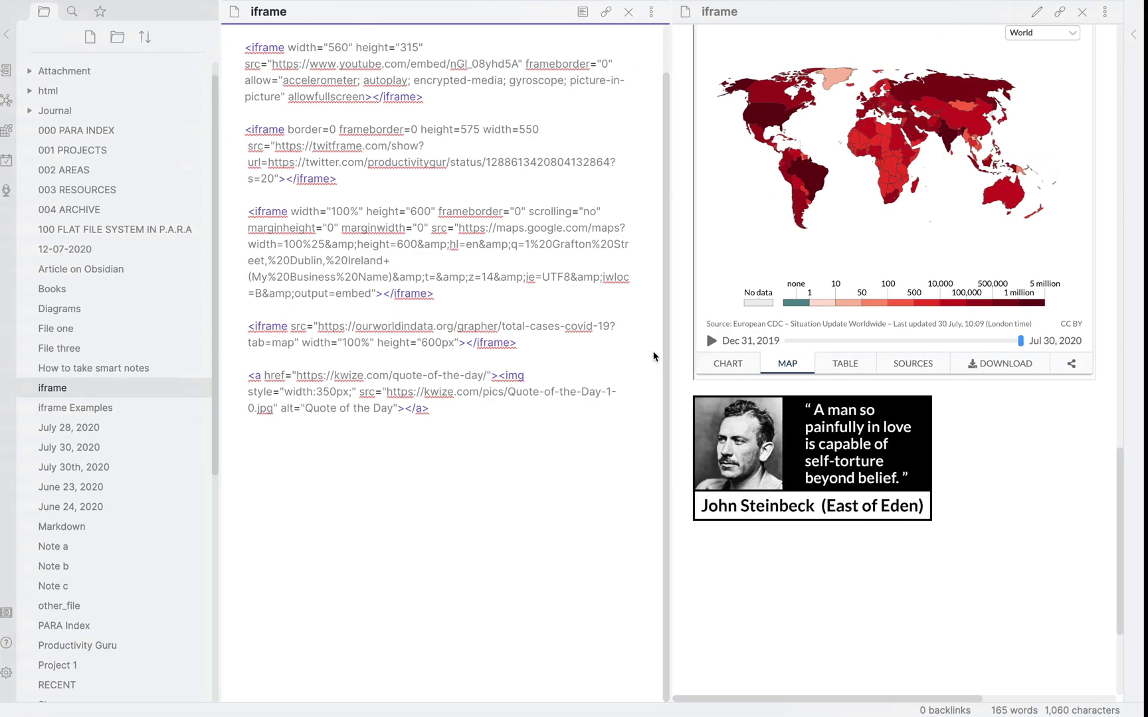
Open the July 29th, 2020 journal note and test its Next and Previous day buttons.
click(633, 13)
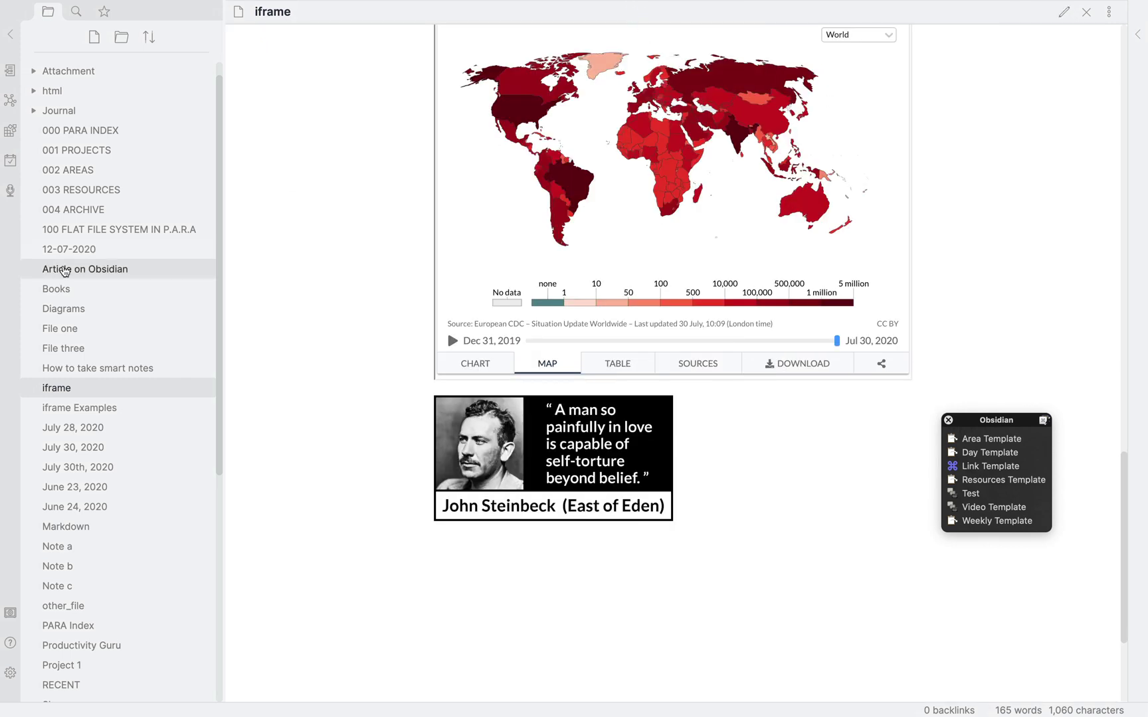
click(31, 111)
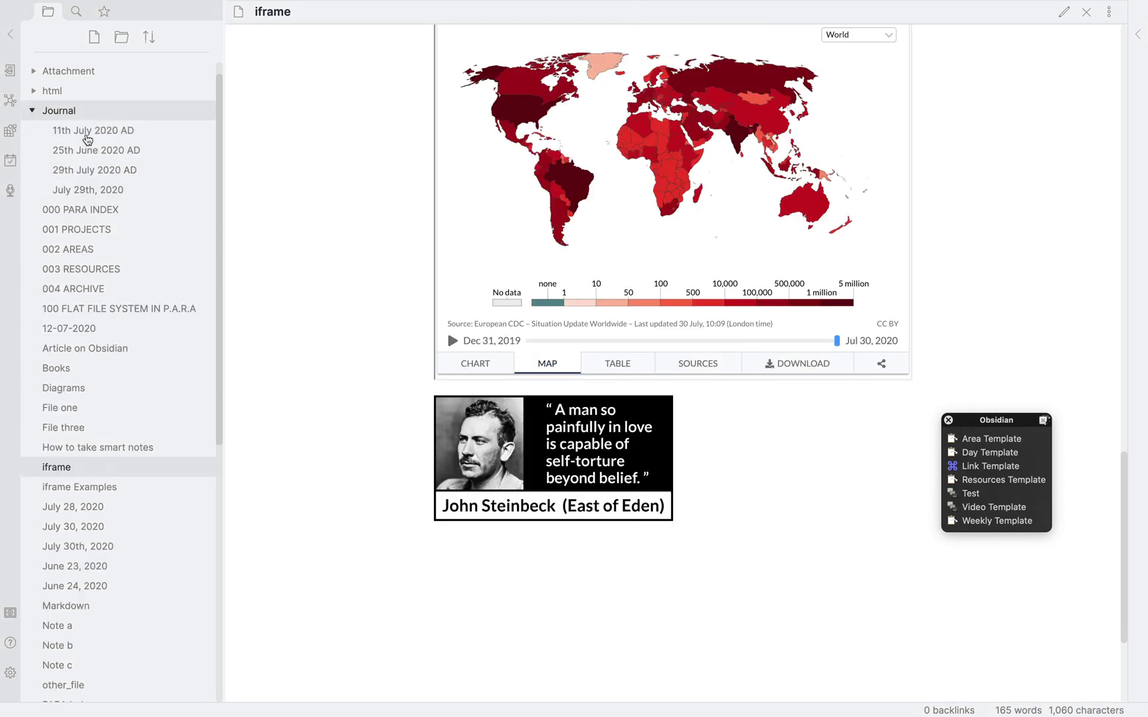
click(98, 193)
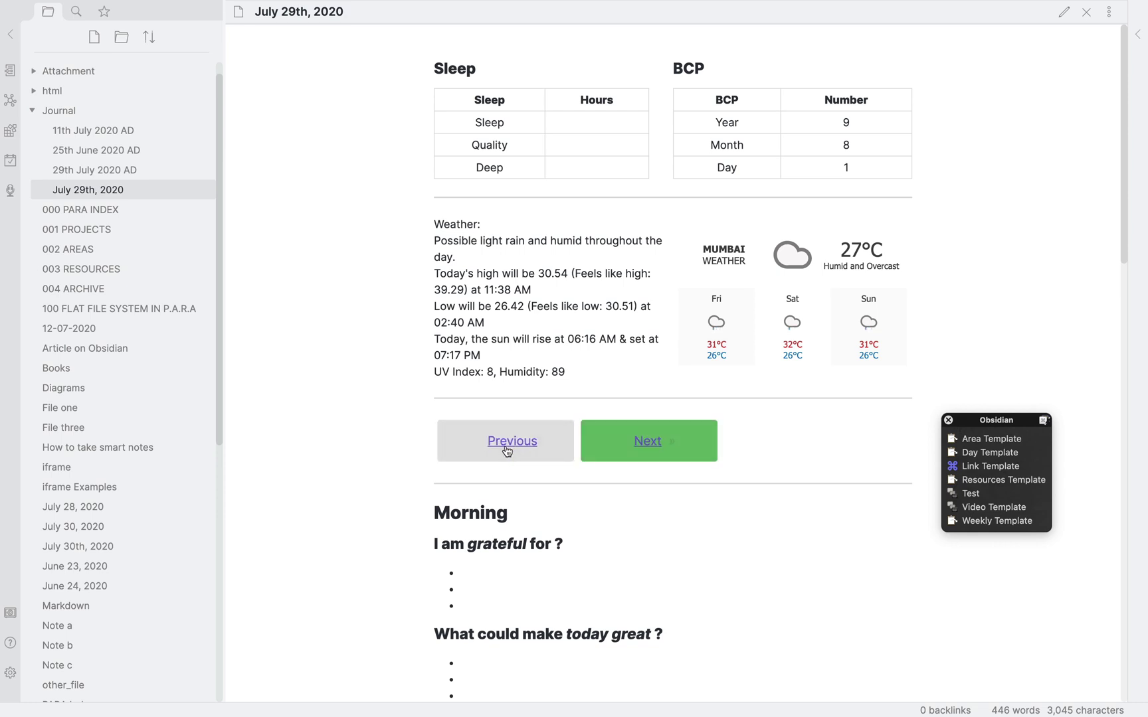
click(642, 439)
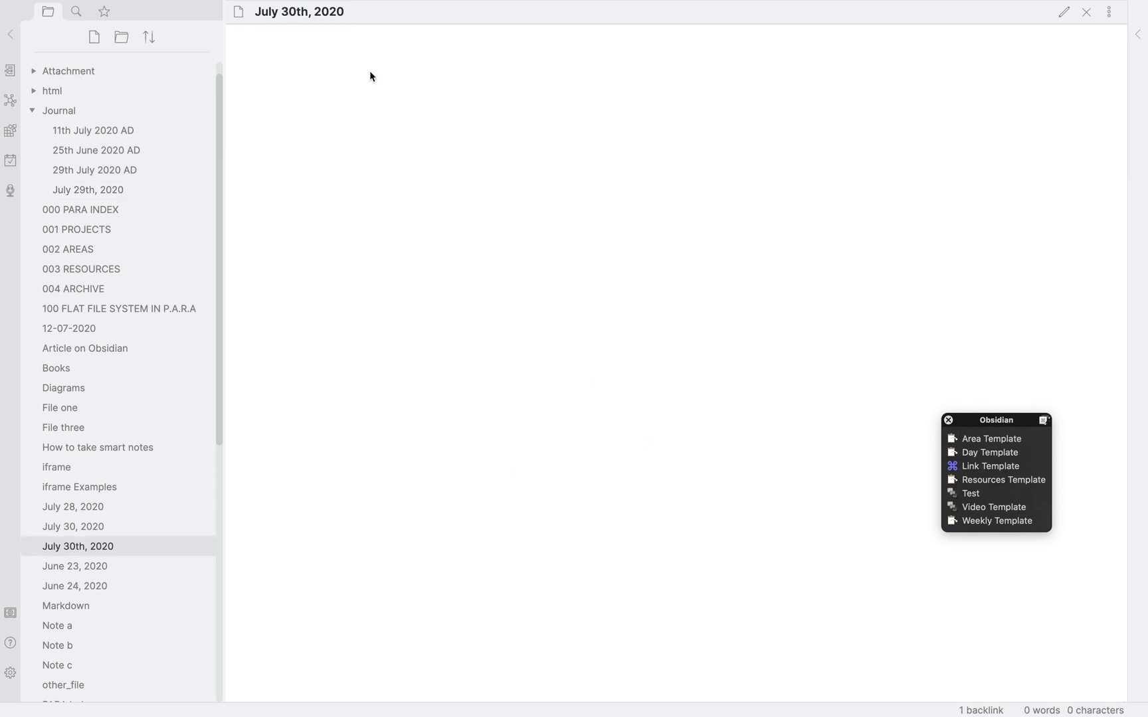
click(110, 194)
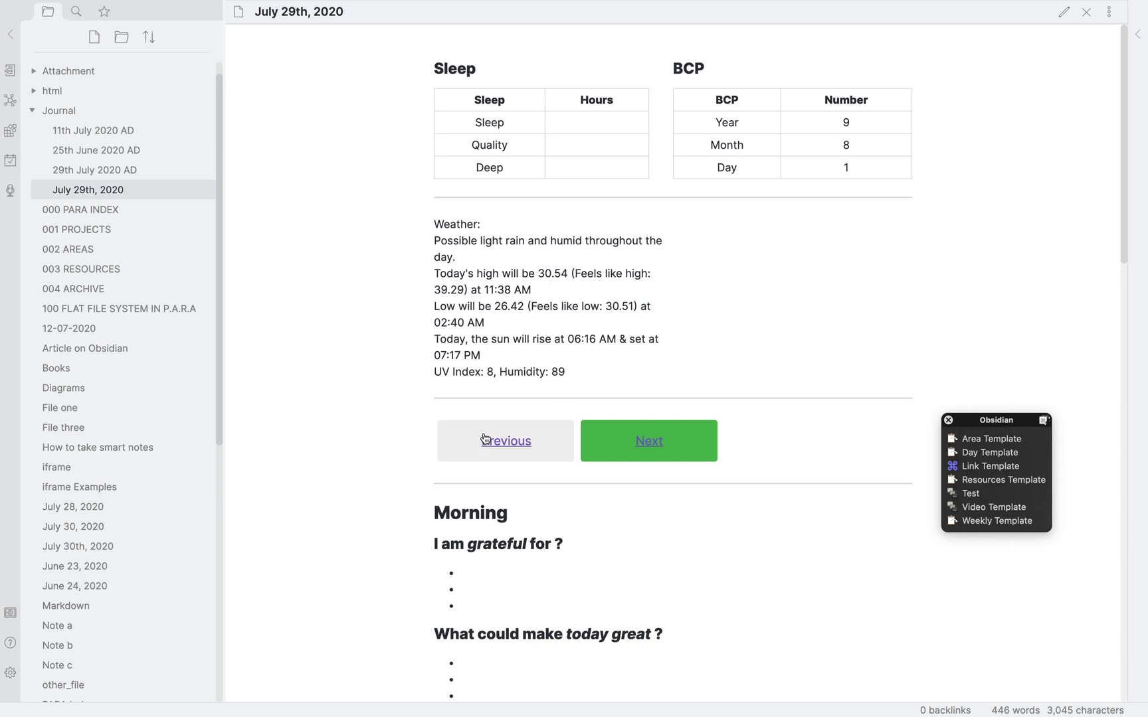
click(484, 439)
click(126, 191)
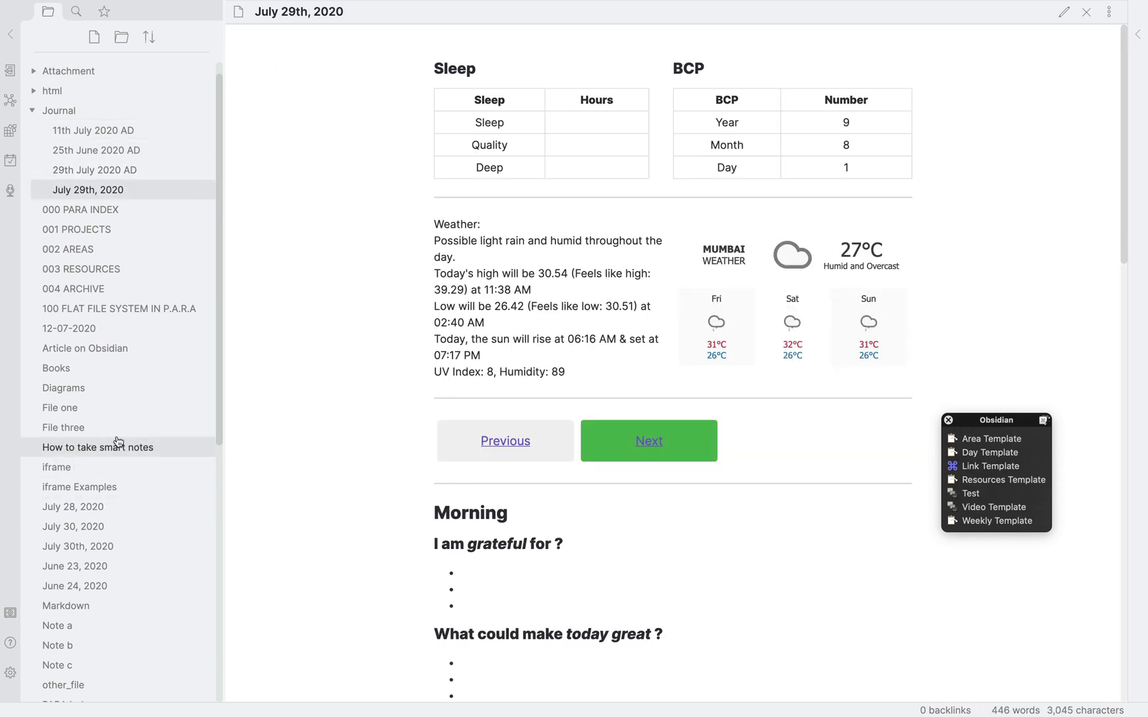
Open the Untitled 3 note and expand and collapse Accordions One, Two and Three.
scroll(113, 465, down, 7)
click(105, 520)
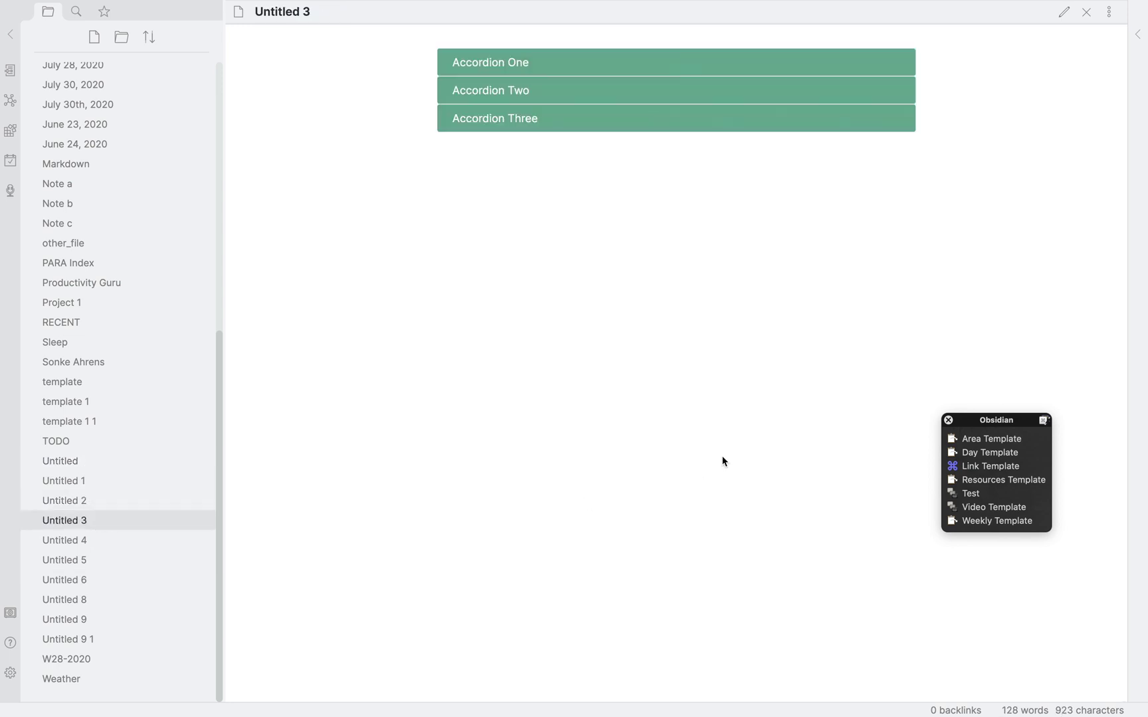
click(520, 66)
click(520, 133)
click(522, 182)
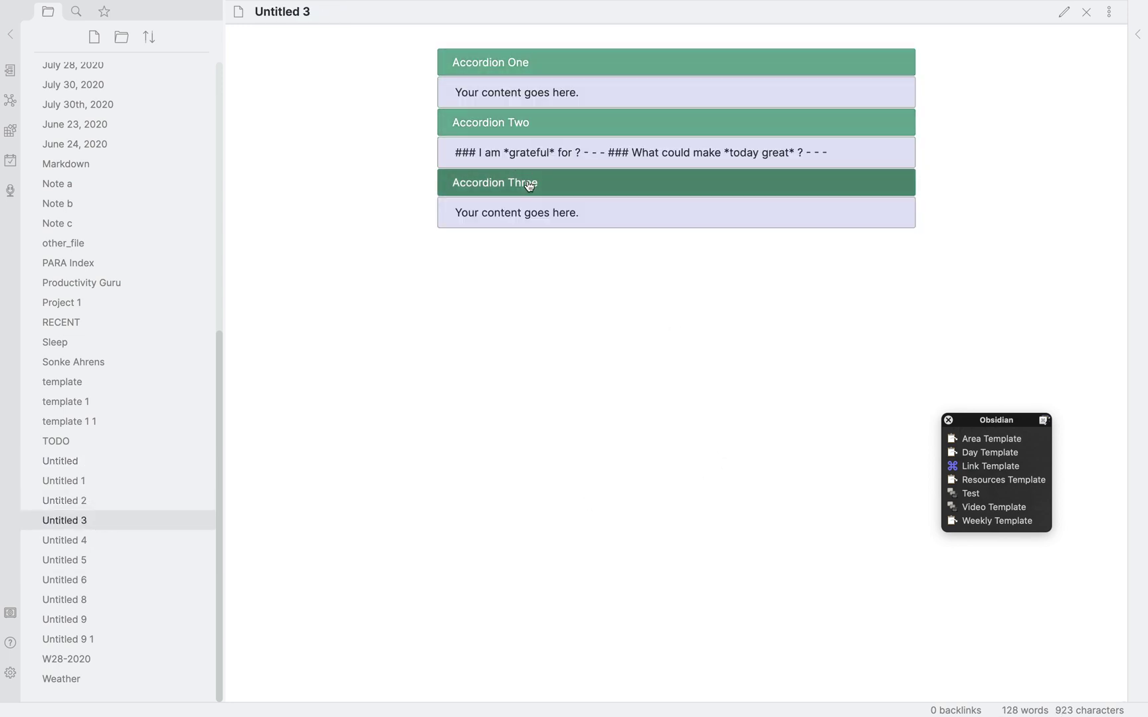
click(525, 182)
click(519, 66)
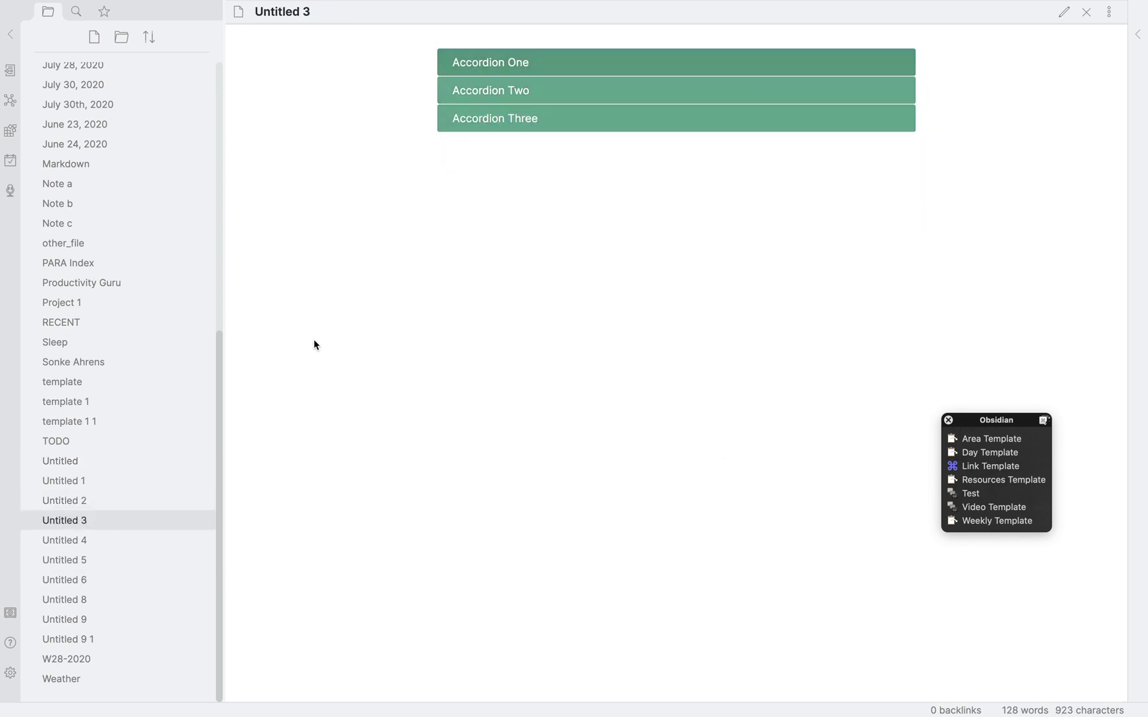
View the Untitled 5 checkbox note, cycle through the vertical tabs, and follow P.A.R.A Index's Productivity Guru link.
click(143, 560)
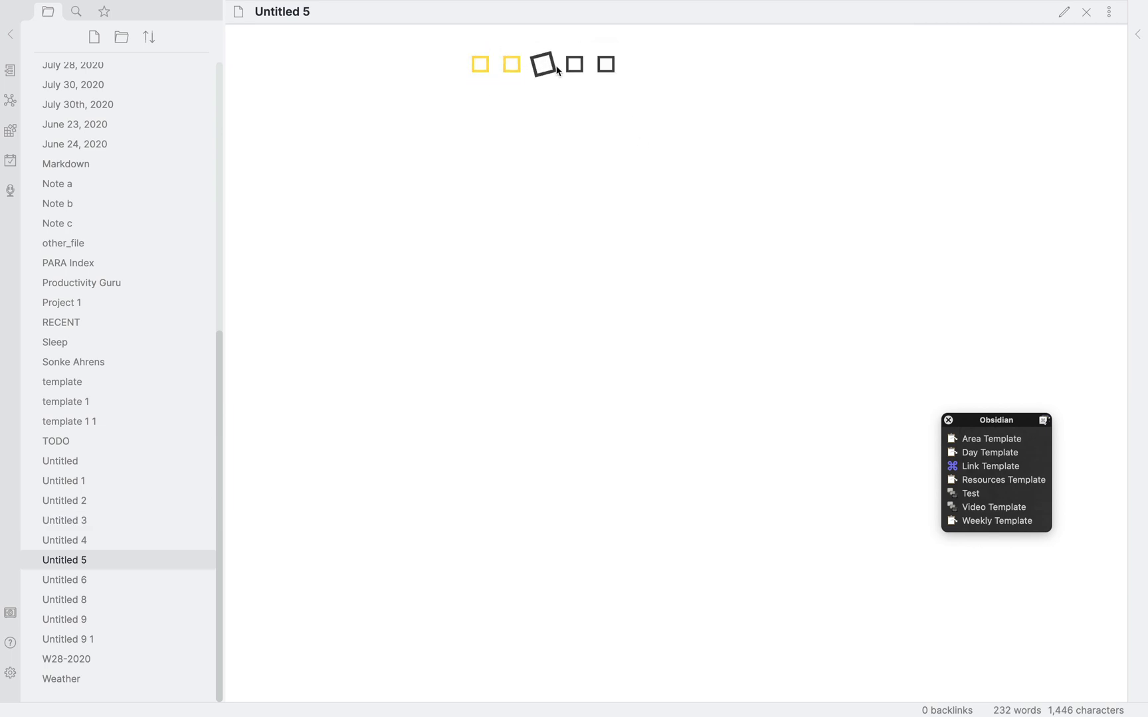
click(150, 582)
click(542, 155)
click(538, 194)
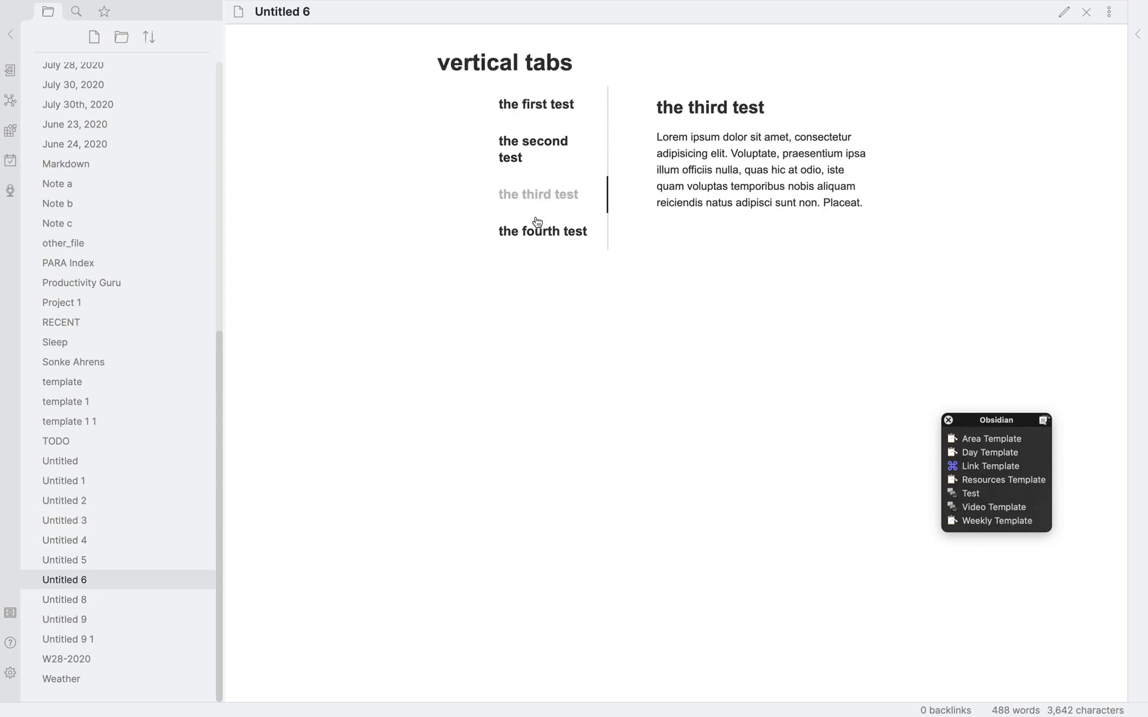
click(537, 229)
click(140, 625)
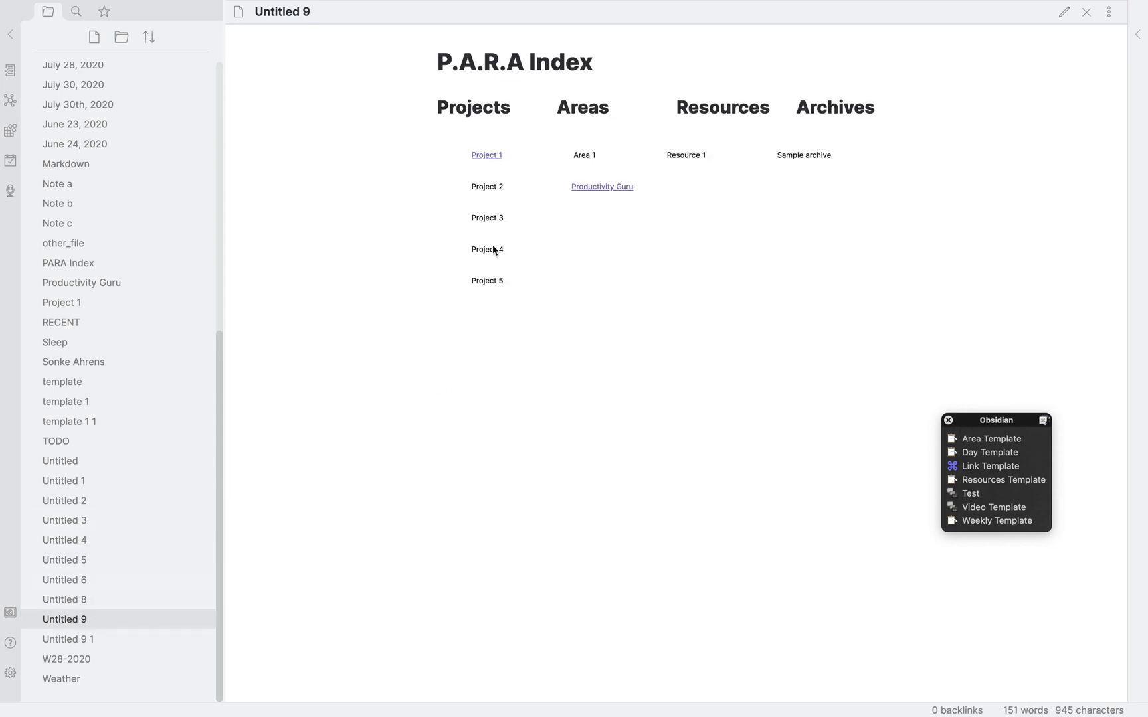
click(598, 188)
Open the Weather note to see the Madrid 26° and London 14° cards.
click(151, 679)
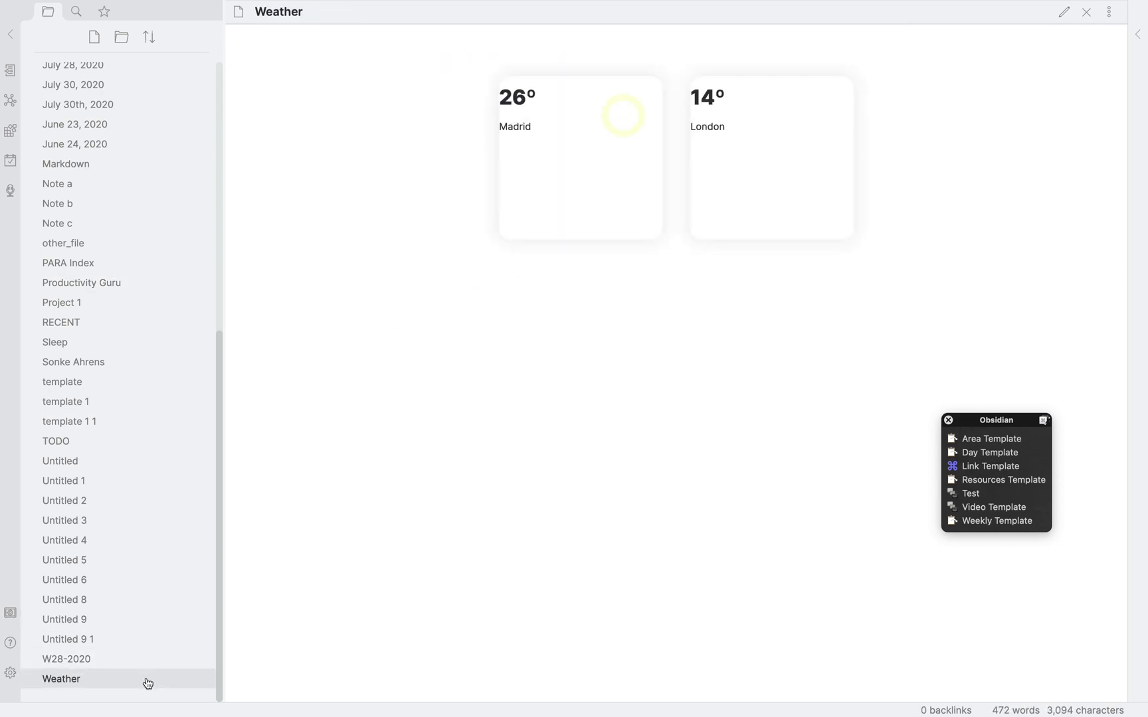